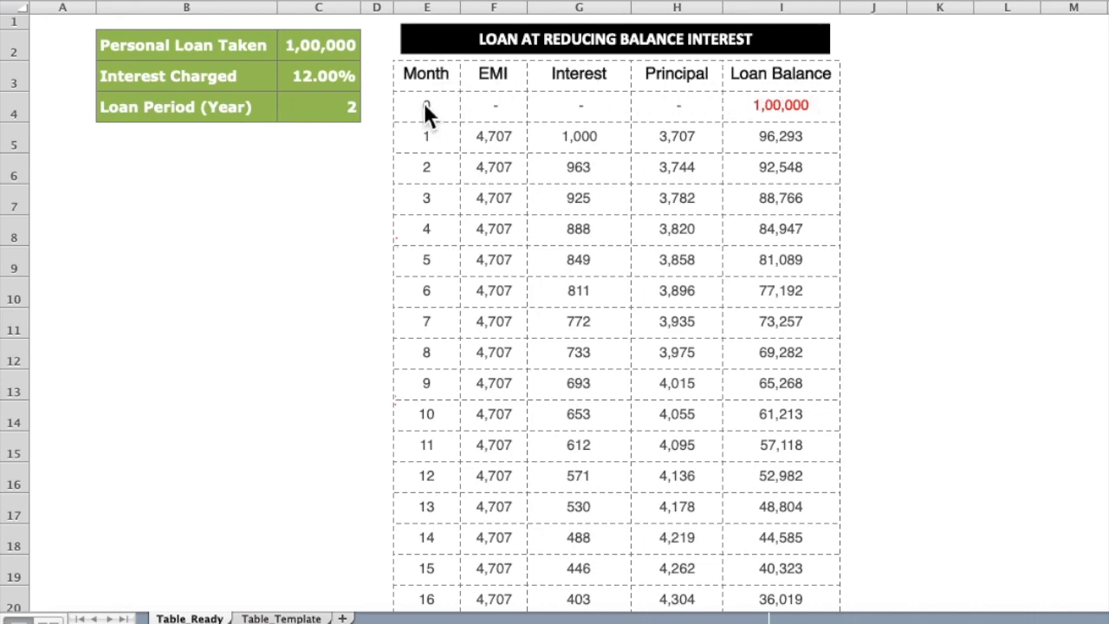
Examine the Month column of the reducing balance loan table by selecting months 0 through 24.
click(439, 355)
scroll(440, 354, down, 5)
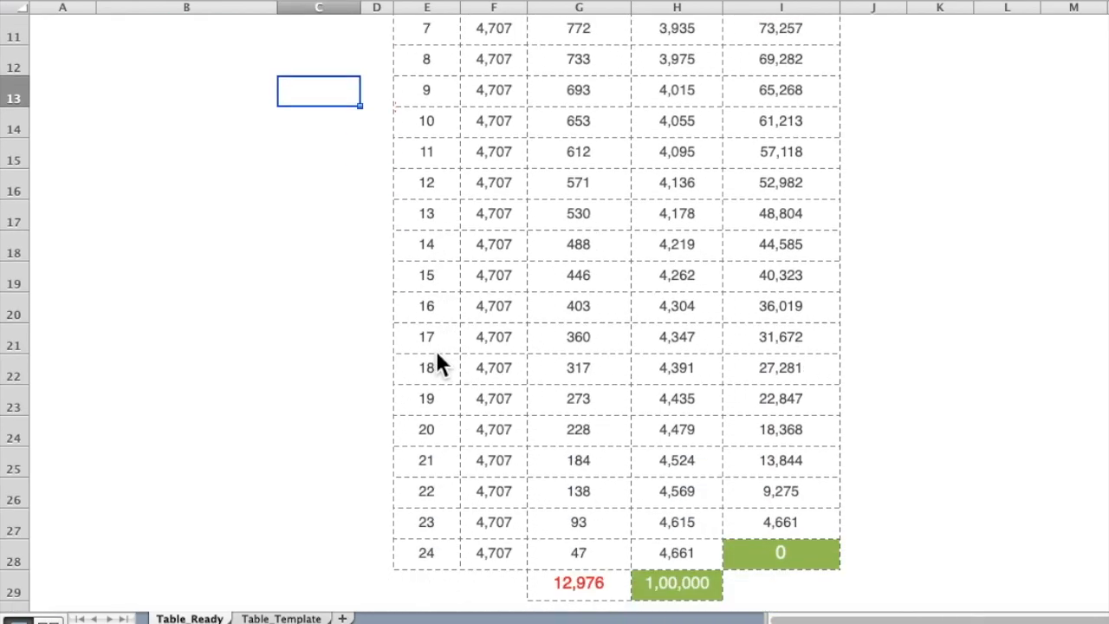
click(436, 500)
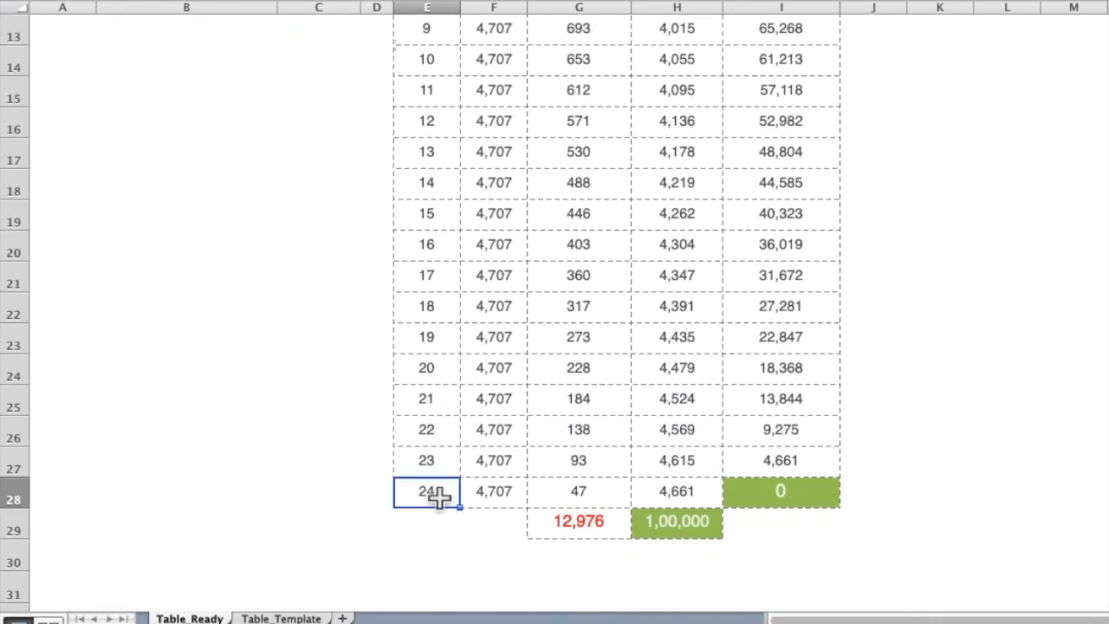
scroll(450, 385, up, 5)
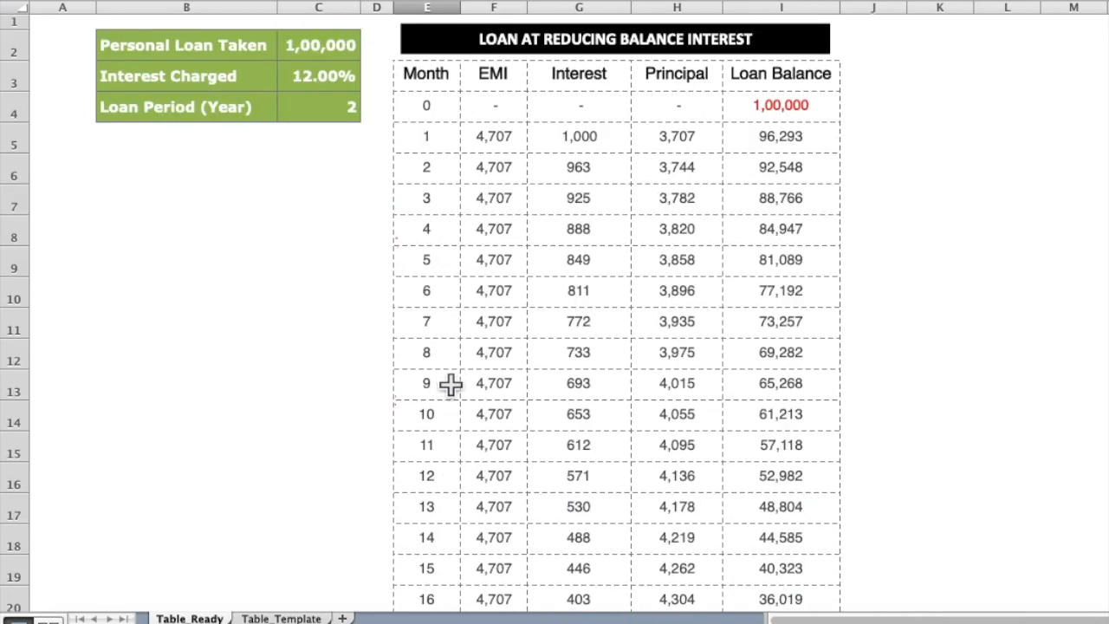
click(435, 84)
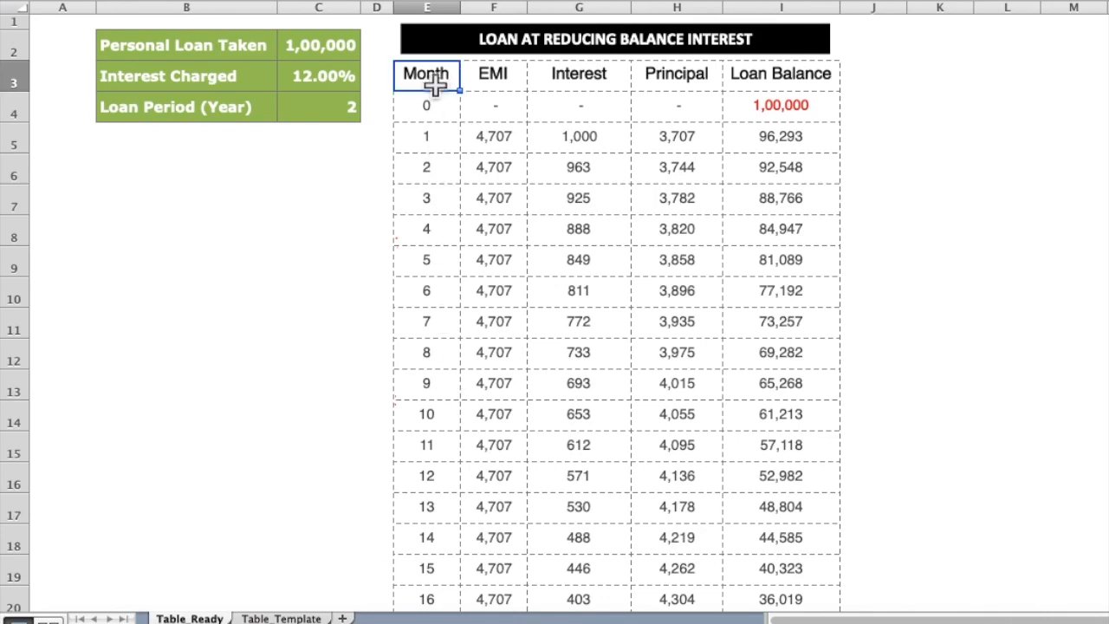
key(Down)
key(shift+Down)
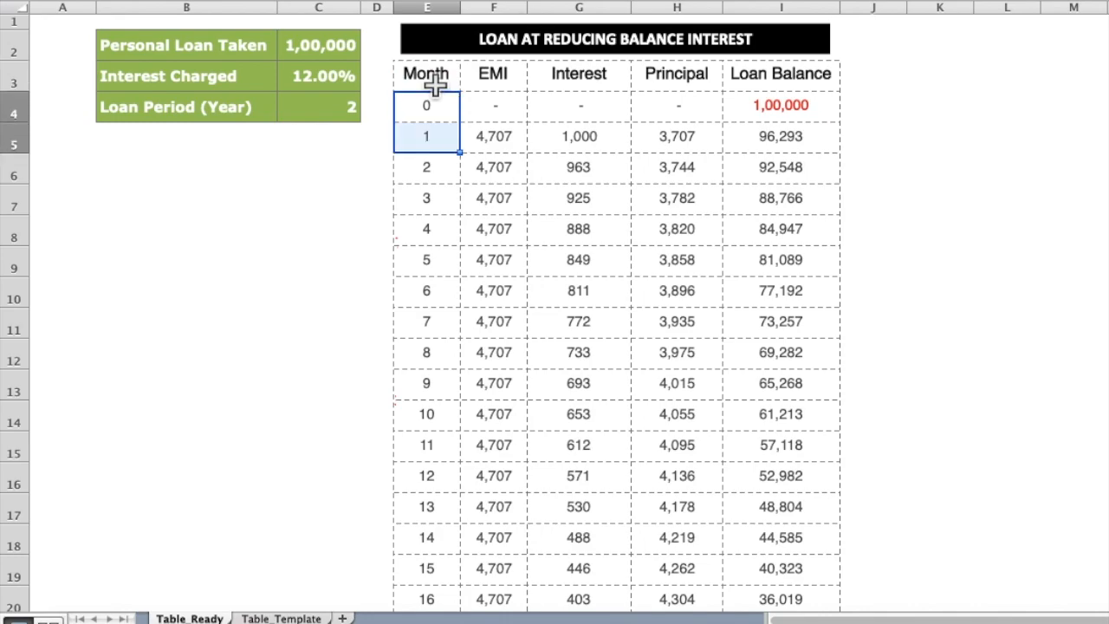
key(ctrl+shift+Down)
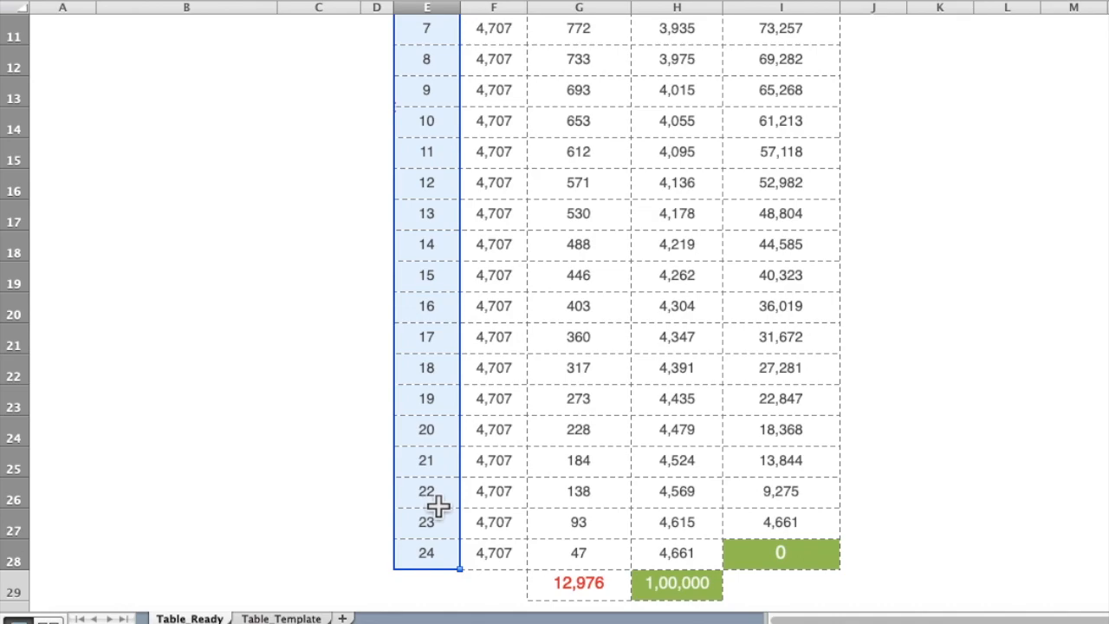
key(ctrl+shift+Up)
key(ctrl+shift+Down)
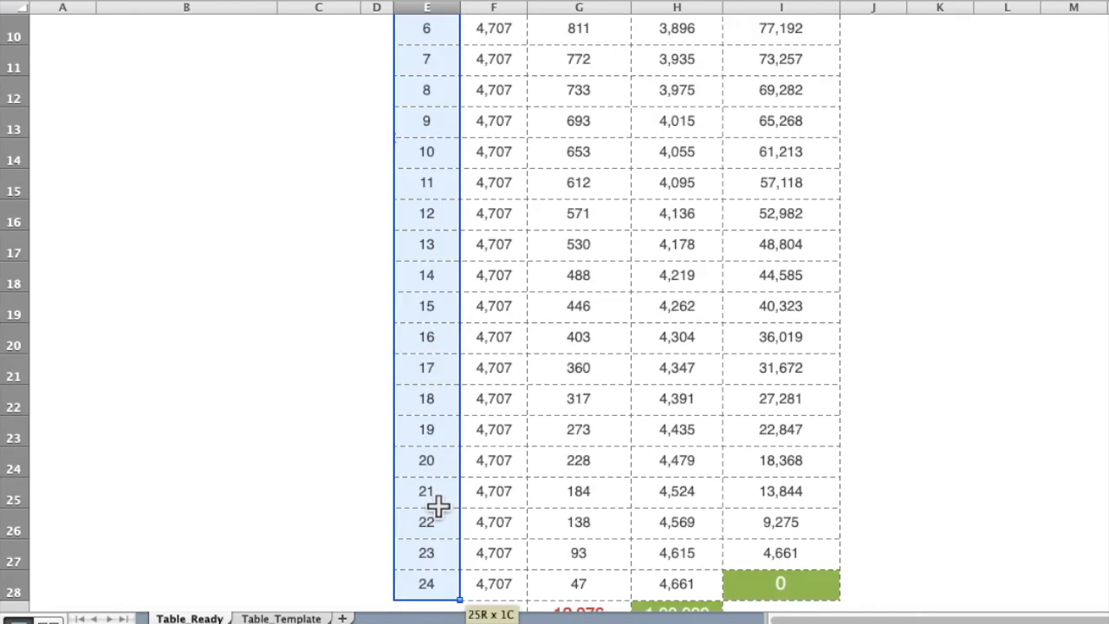
key(shift+Down)
key(shift+Up)
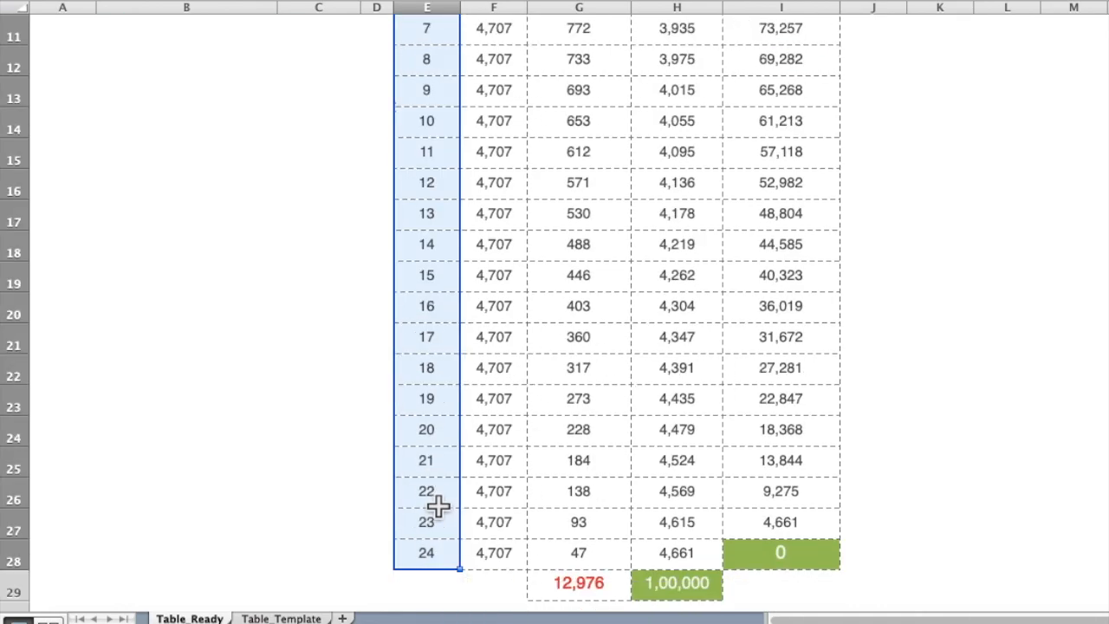
key(ctrl+Up)
key(Down)
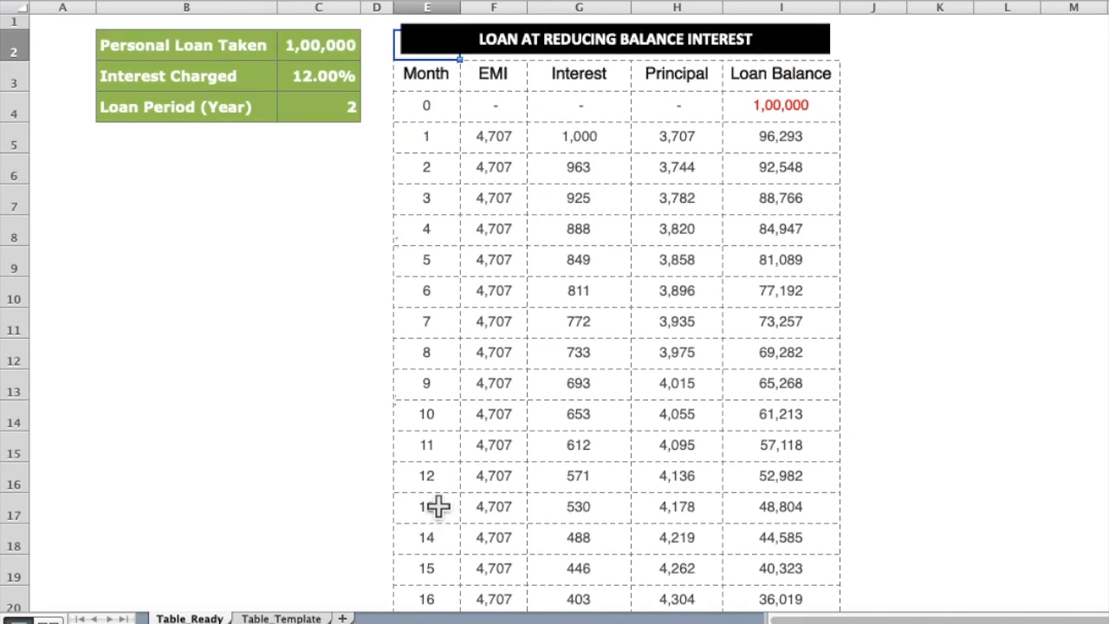
Examine the EMI column by selecting the monthly instalments from month 1 through month 24.
key(Down)
key(Right)
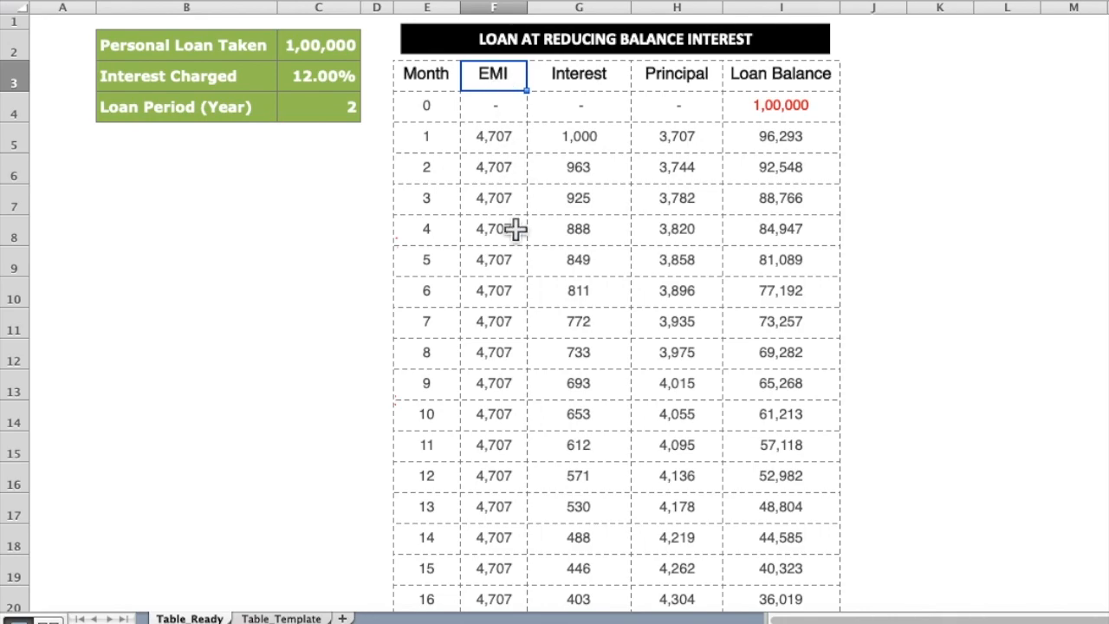
key(Down)
key(Down)
key(ctrl+shift+Down)
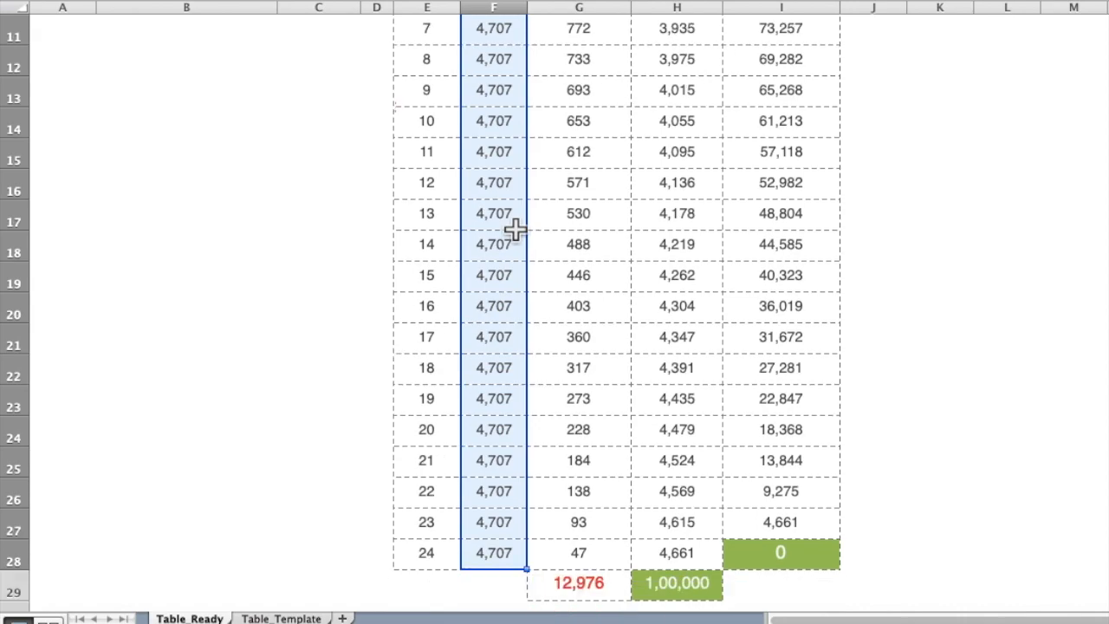
key(Up)
key(Up)
key(Up)
key(Up)
key(Down)
key(Down)
key(Down)
key(Down)
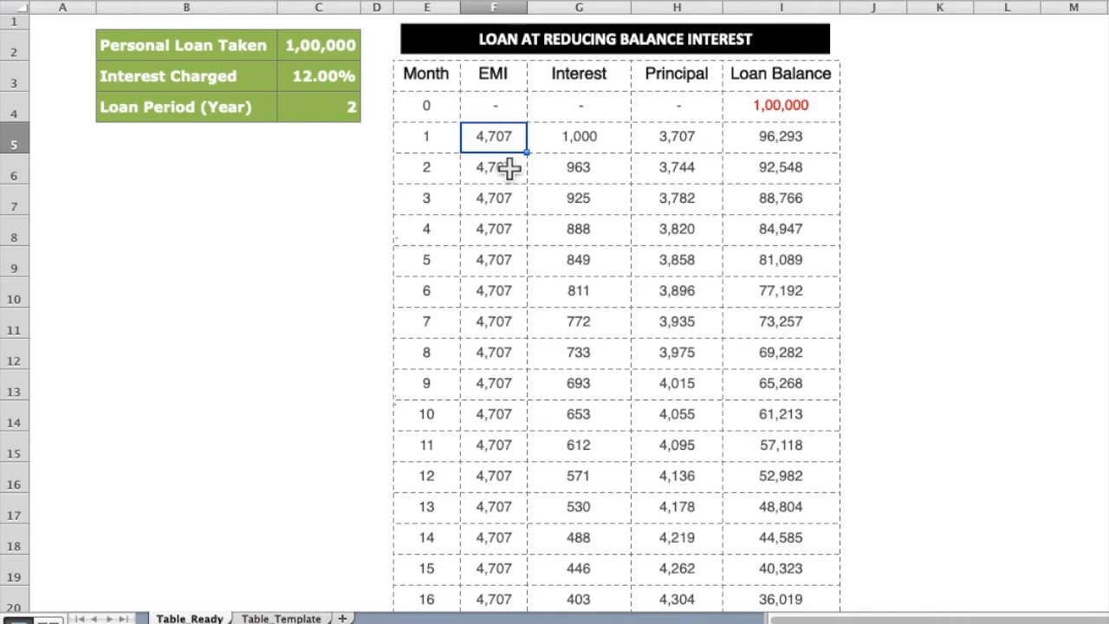
key(ctrl+shift+Down)
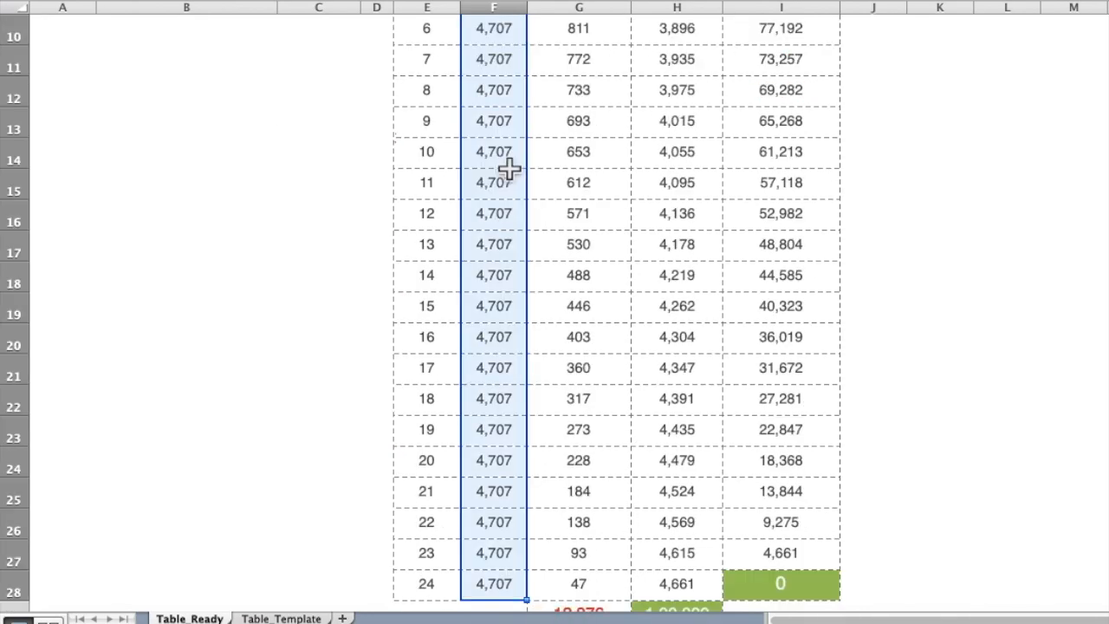
key(ctrl+Up)
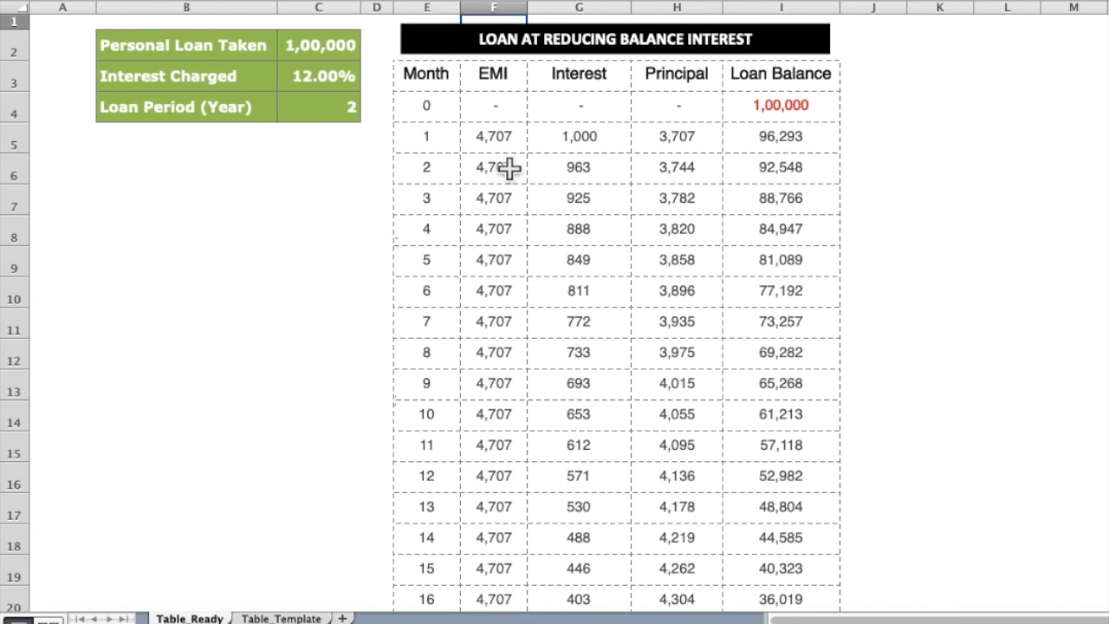
Examine the Interest column from month 1 down to the total below month 24.
key(Right)
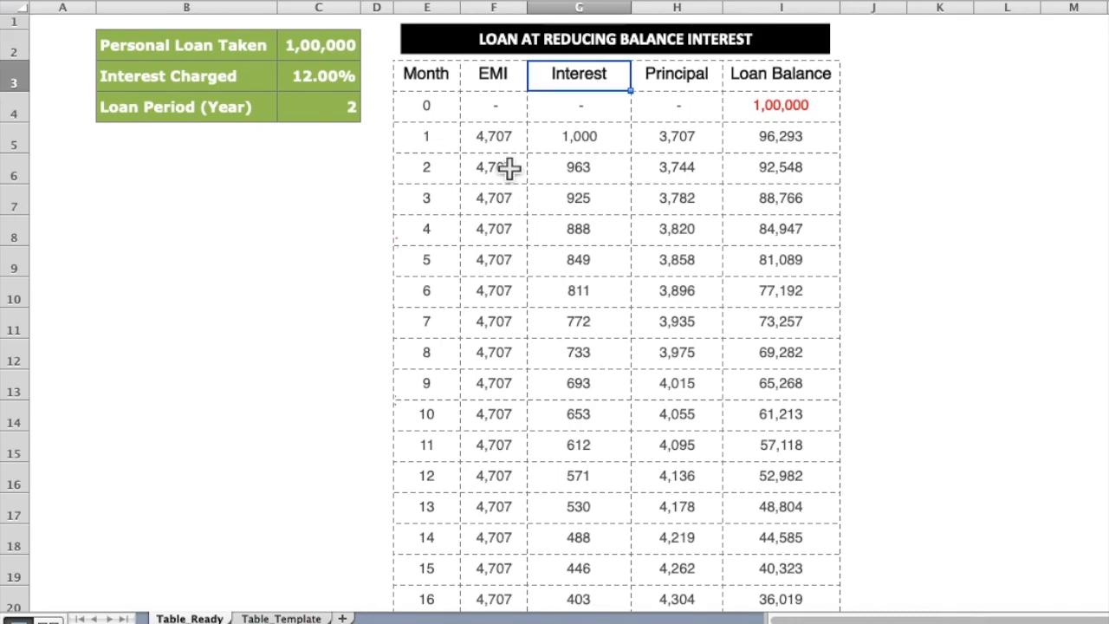
key(Down)
key(Down)
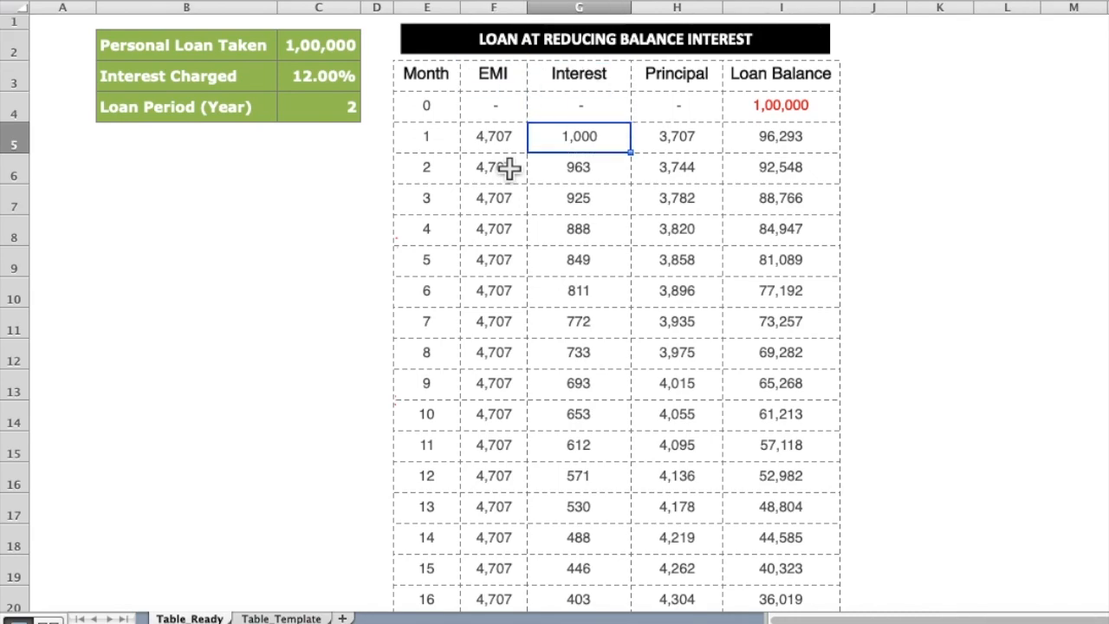
key(ctrl+shift+Down)
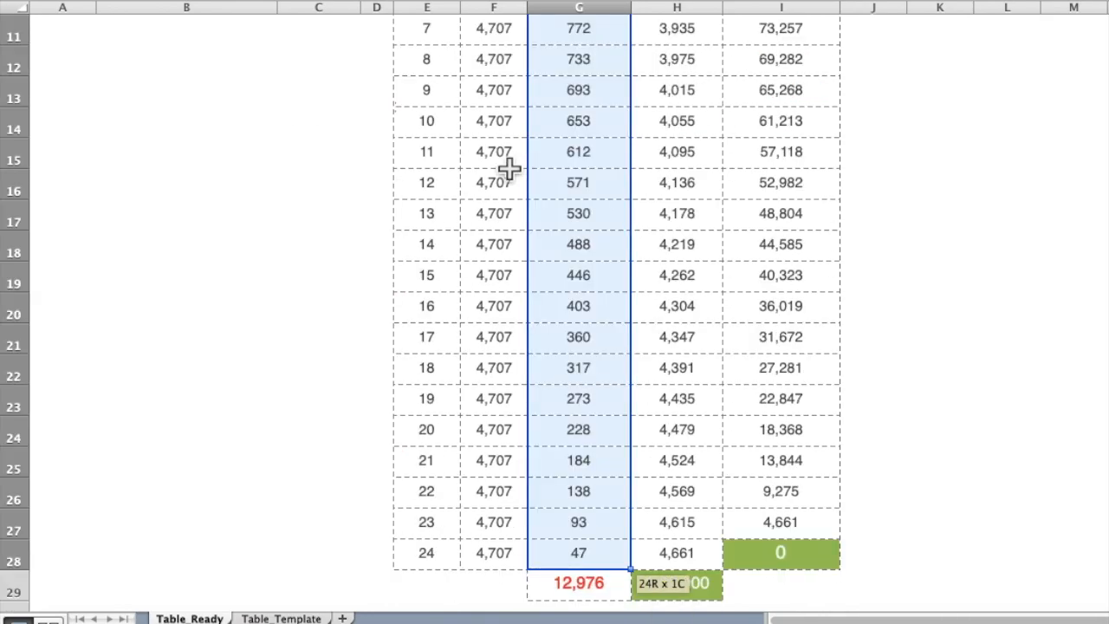
key(ctrl+Up)
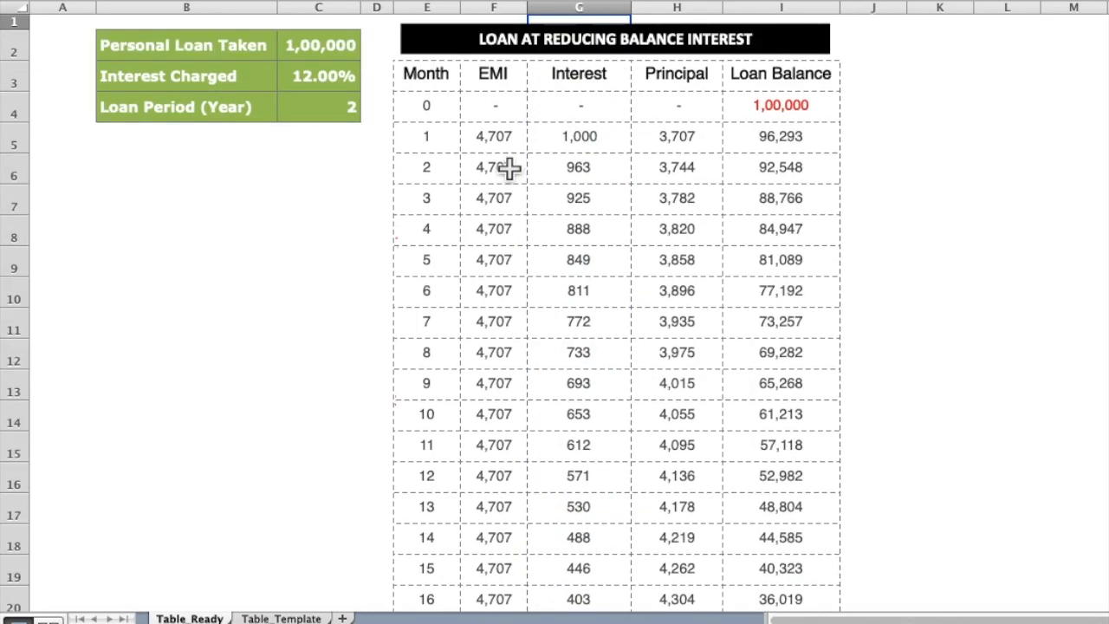
key(Down)
key(Down)
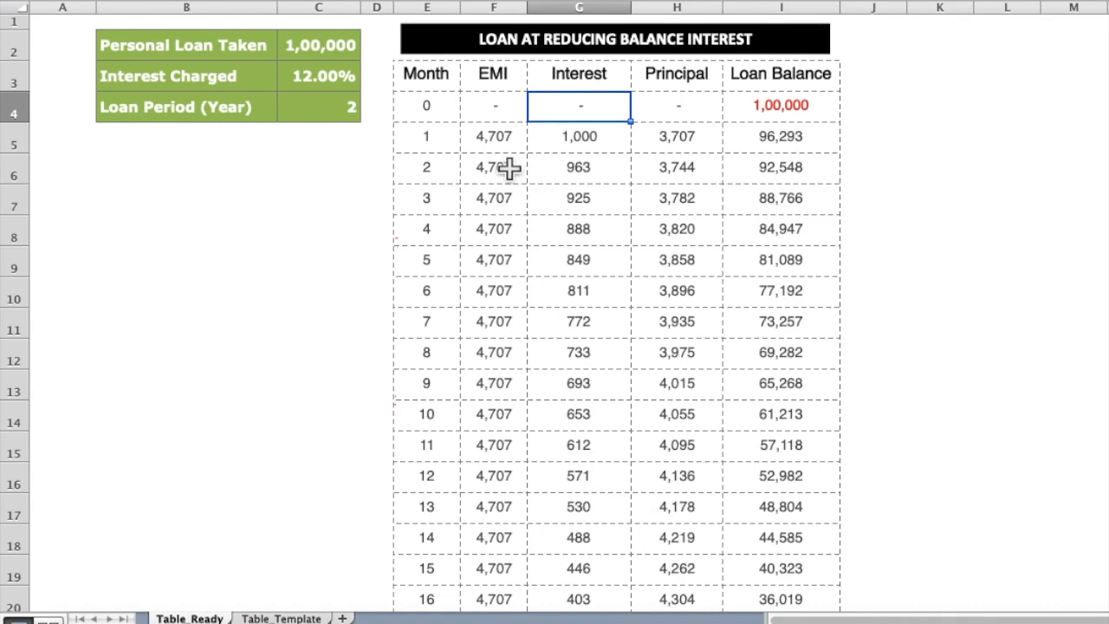
key(Down)
key(ctrl+shift+Down)
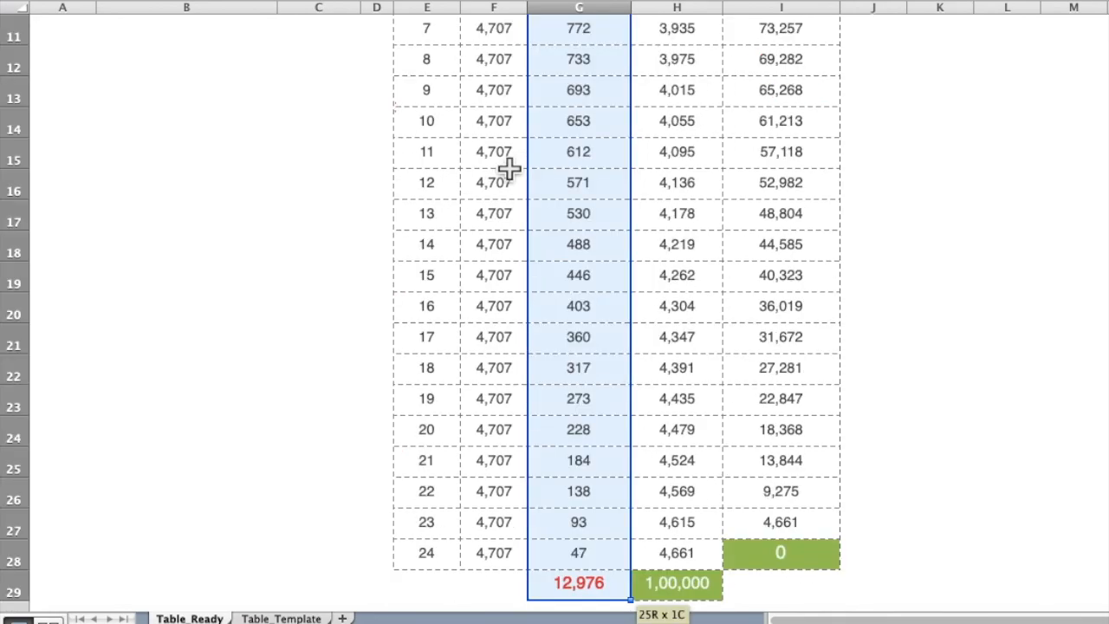
key(ctrl+Up)
key(Down)
key(Down)
key(Down)
key(Down)
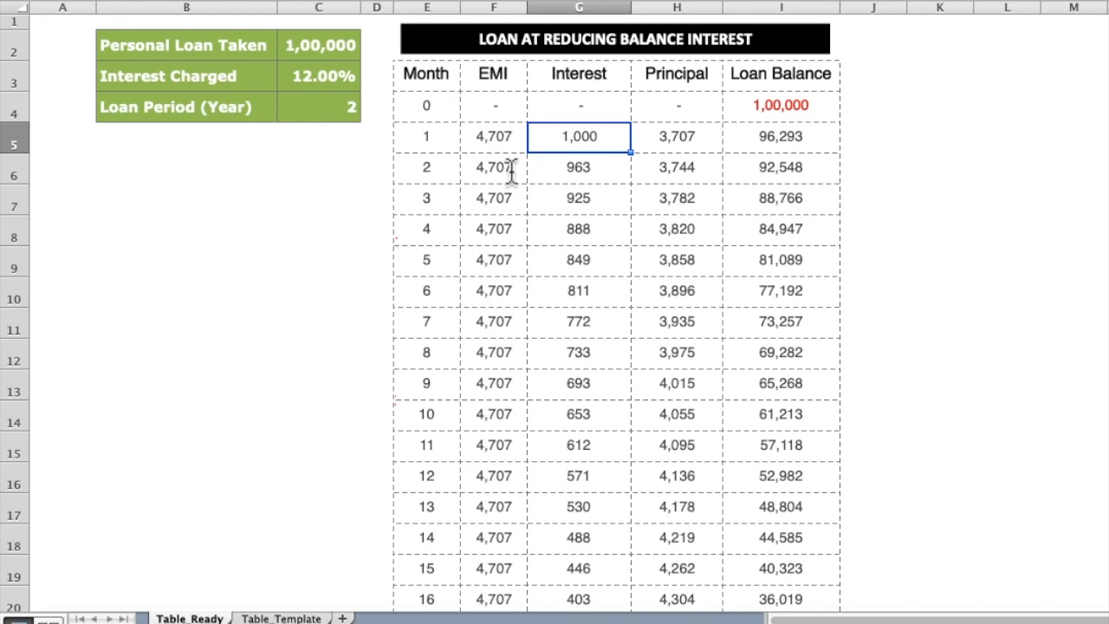
Go through the interest amounts month by month from month 1 to month 10, then return to the column headings.
key(shift+Down)
key(shift+Down)
key(shift+Down)
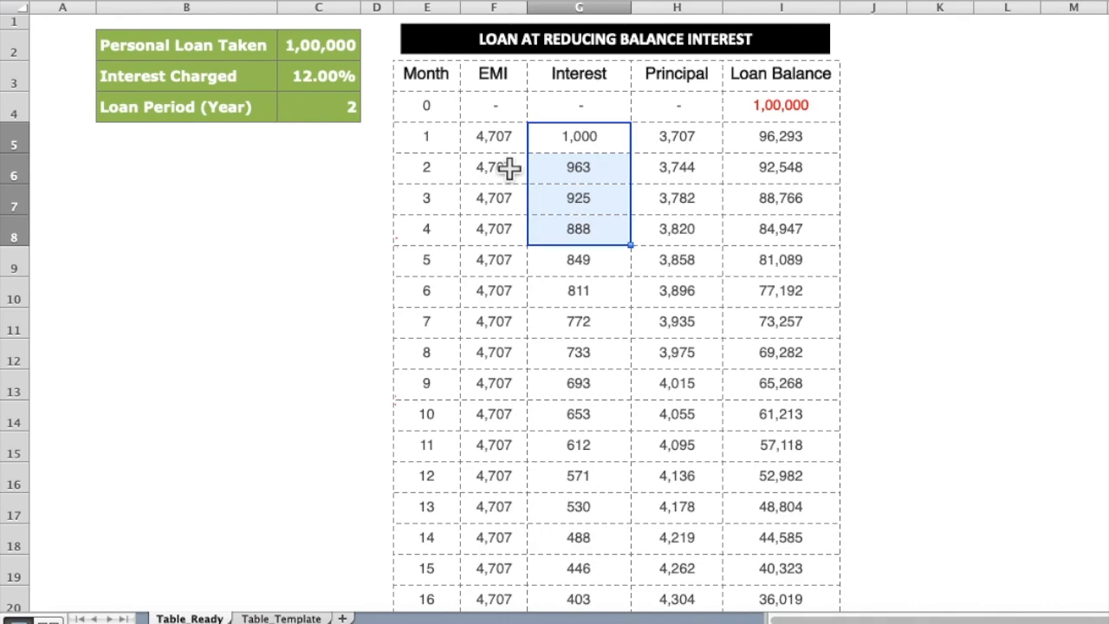
key(Up)
key(Down)
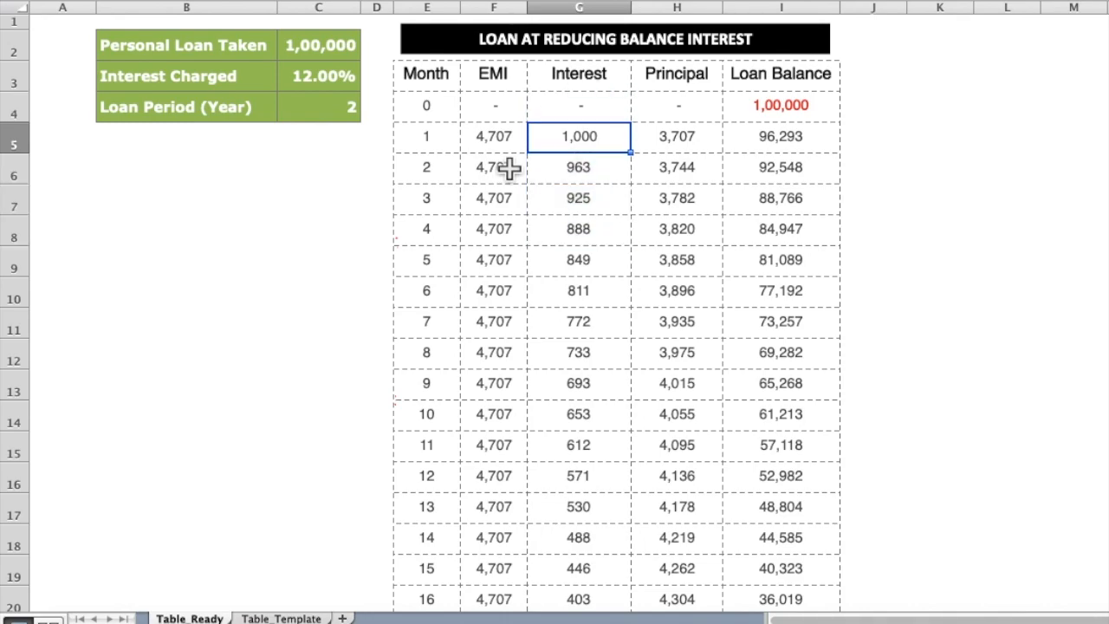
key(Down)
key(Down)
key(Down)
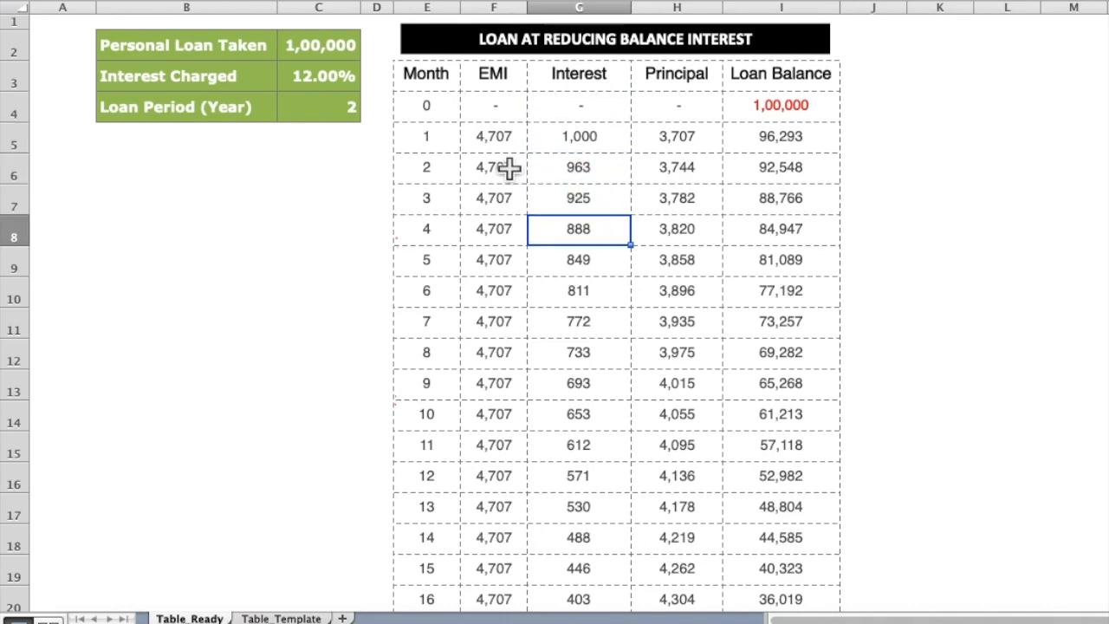
key(Down)
key(Down)
key(Down)
key(Down)
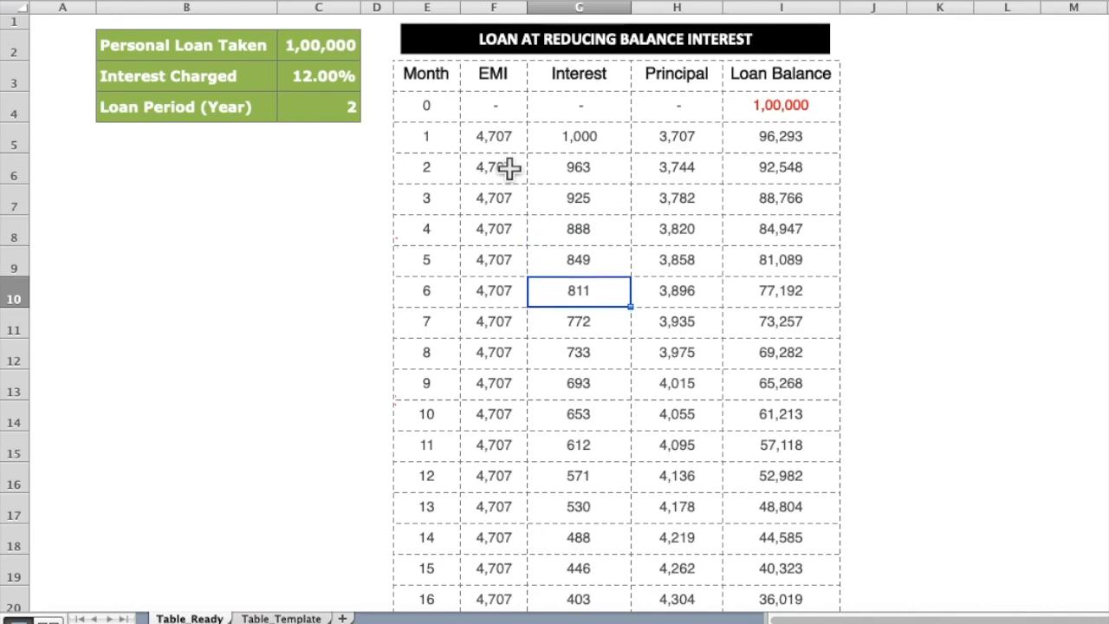
key(Down)
key(Down)
key(Down)
key(Down)
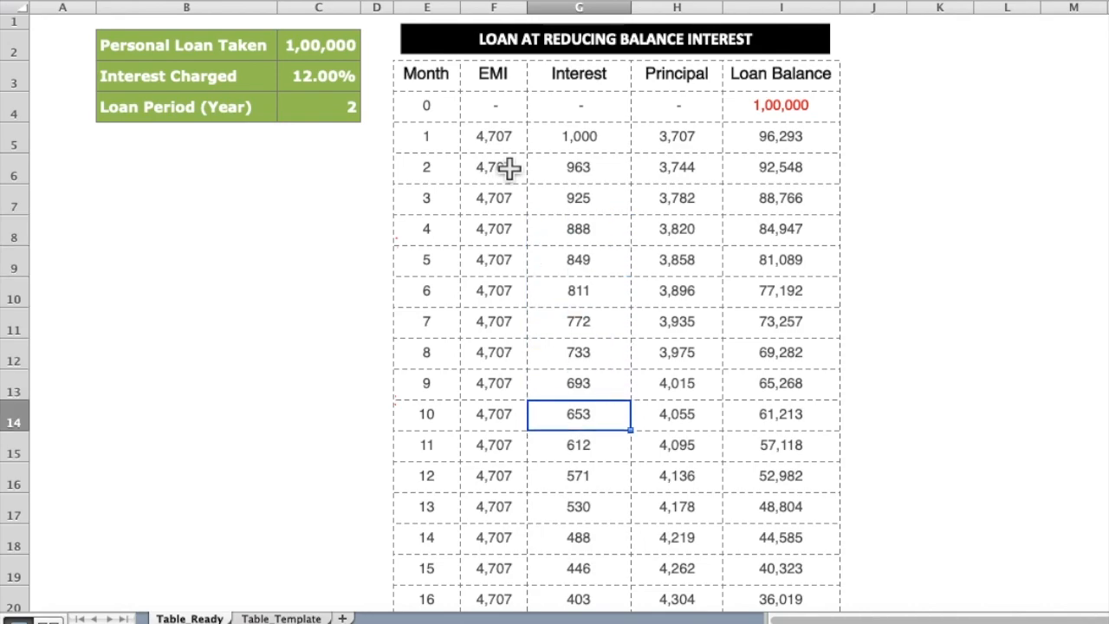
key(Up)
key(Up)
key(Up)
key(Up)
key(Up)
key(Up)
key(Up)
key(Up)
key(Up)
key(Up)
key(Up)
key(Up)
key(Up)
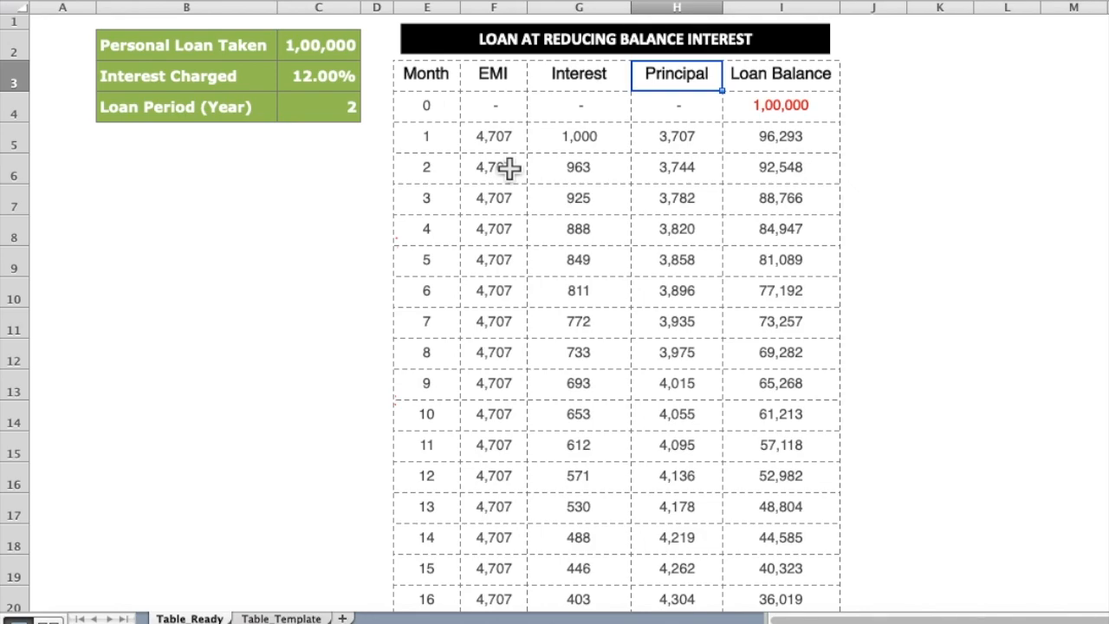
Compare the month 1 EMI with its interest and principal parts, and check the loan balances for months 0 and 1.
key(Left)
key(Left)
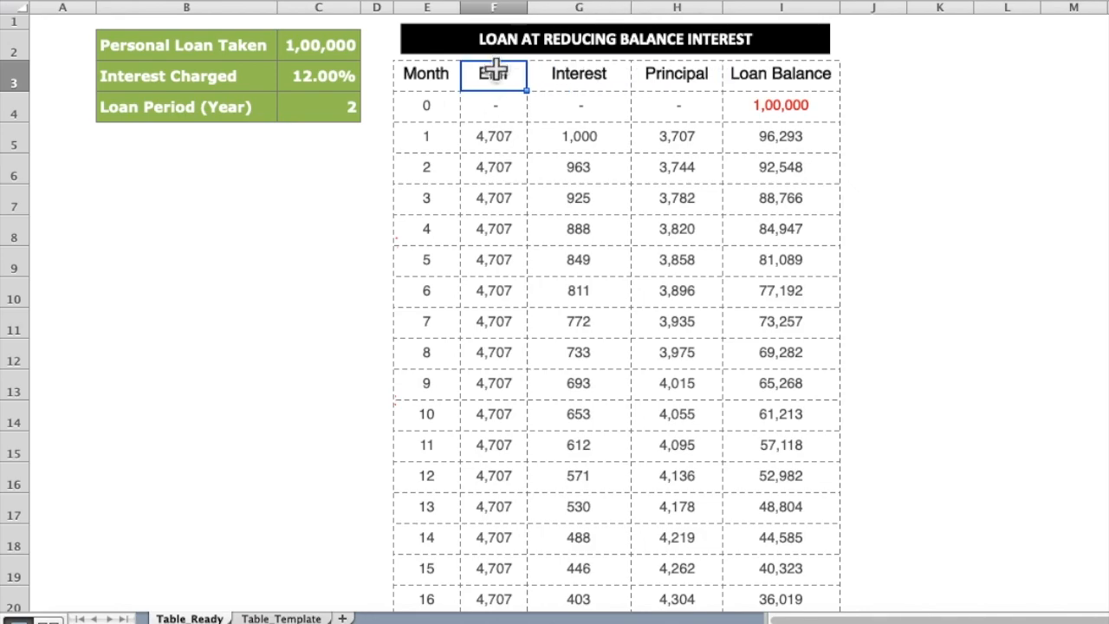
click(501, 148)
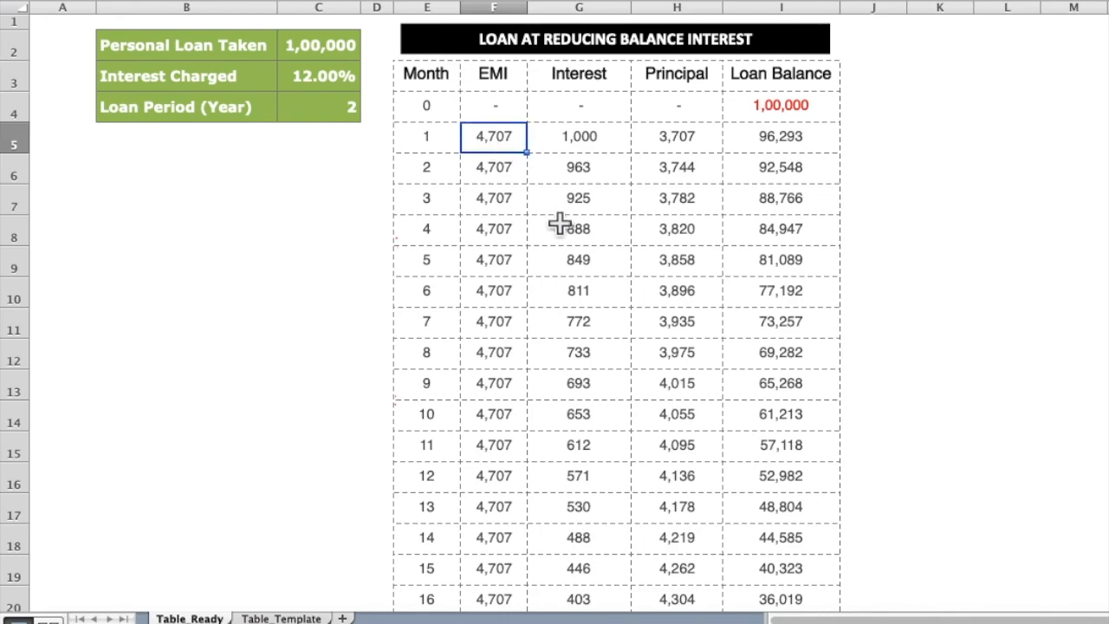
key(Right)
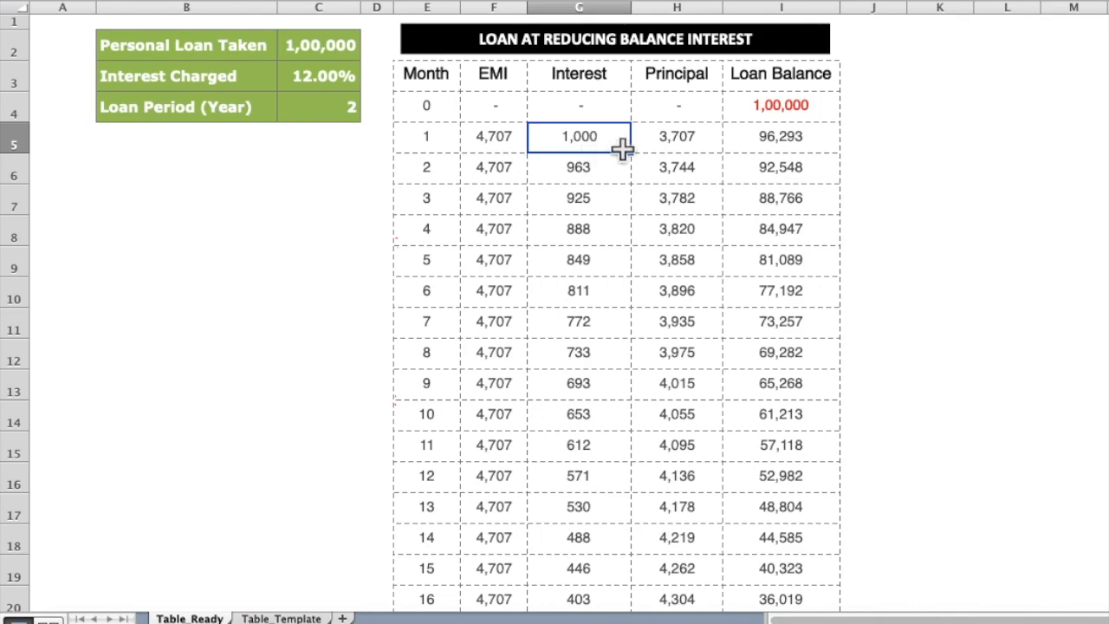
click(709, 146)
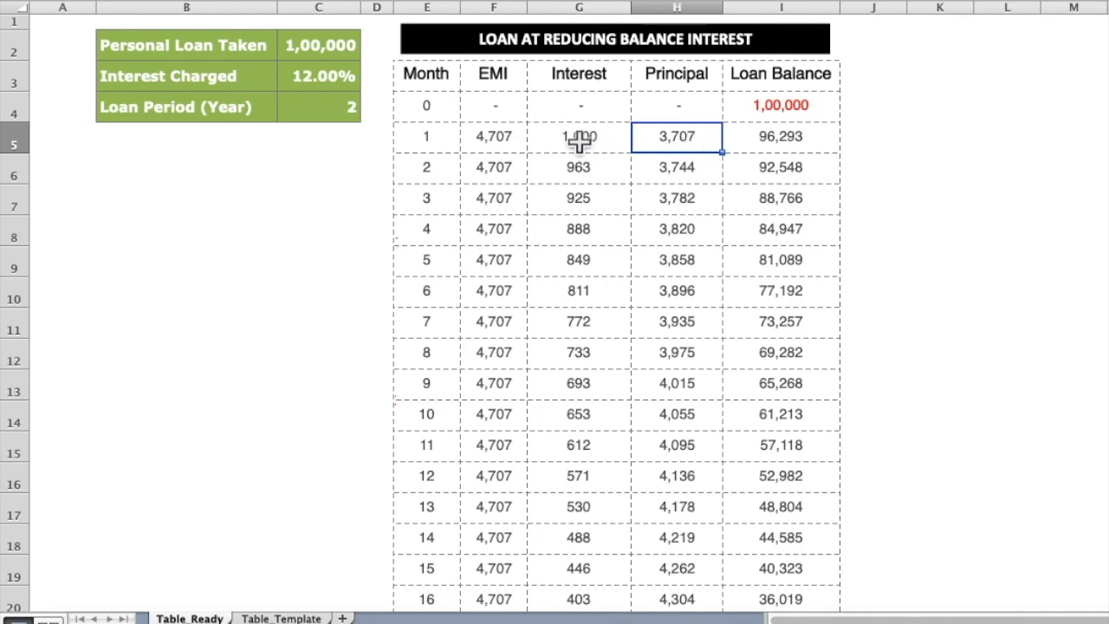
click(519, 140)
click(589, 150)
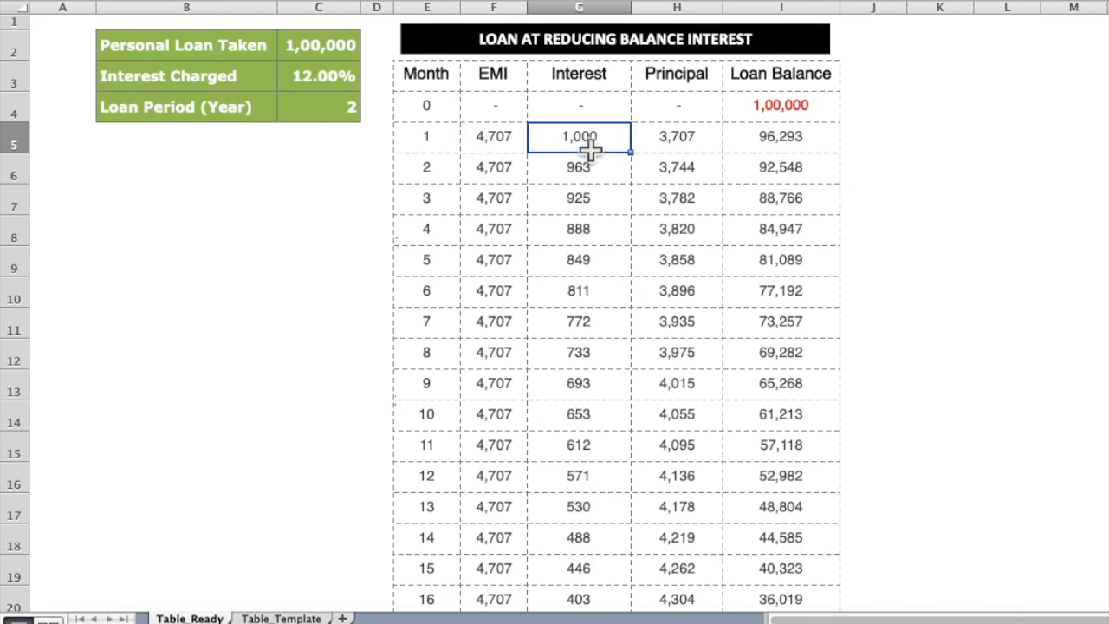
click(709, 151)
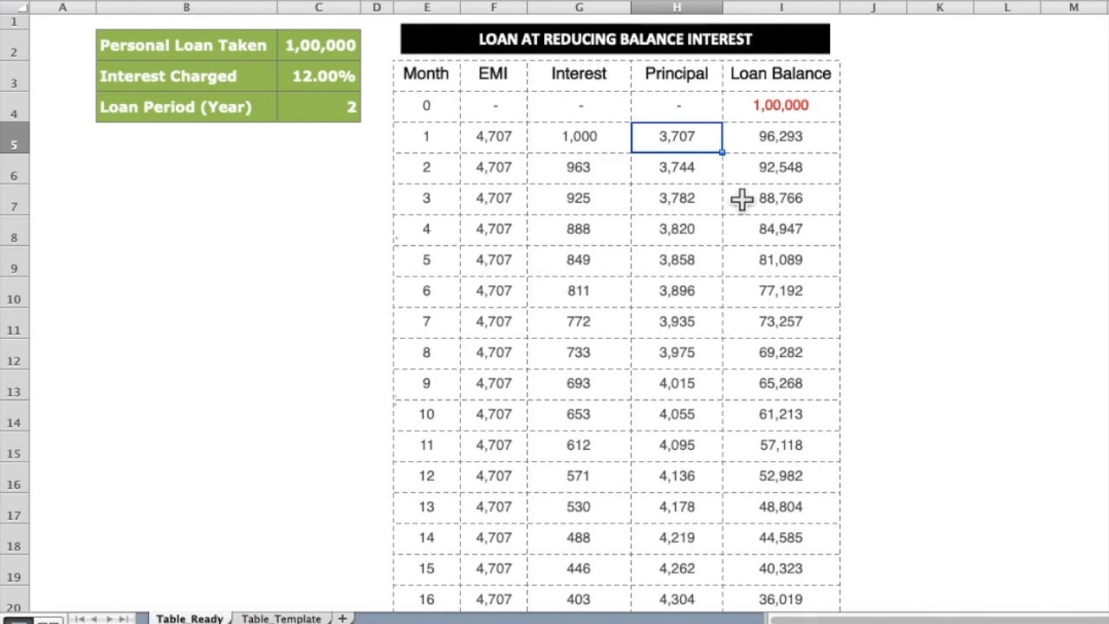
key(Right)
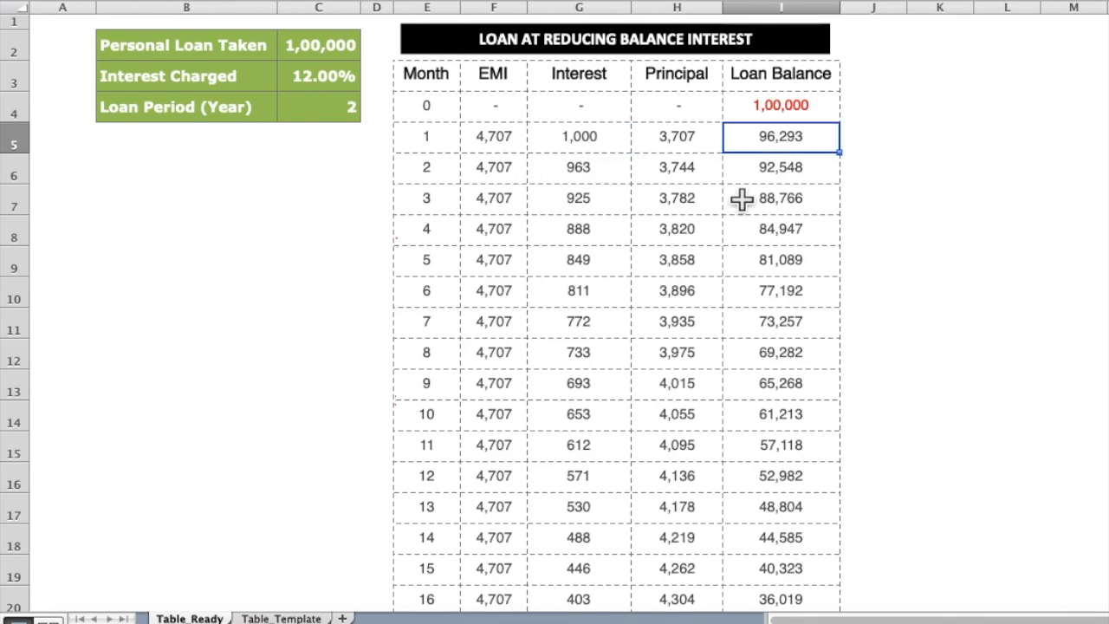
click(820, 108)
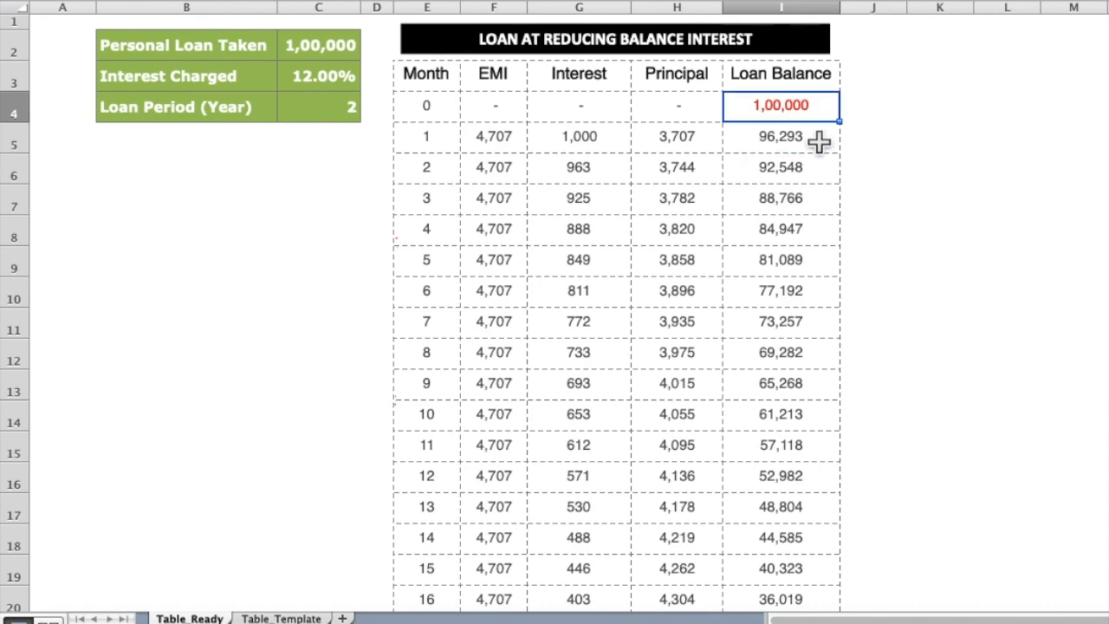
Compare the month 0 and month 1 loan balances with the month 1 EMI, interest and principal, ending in the Month column at month 2.
click(820, 142)
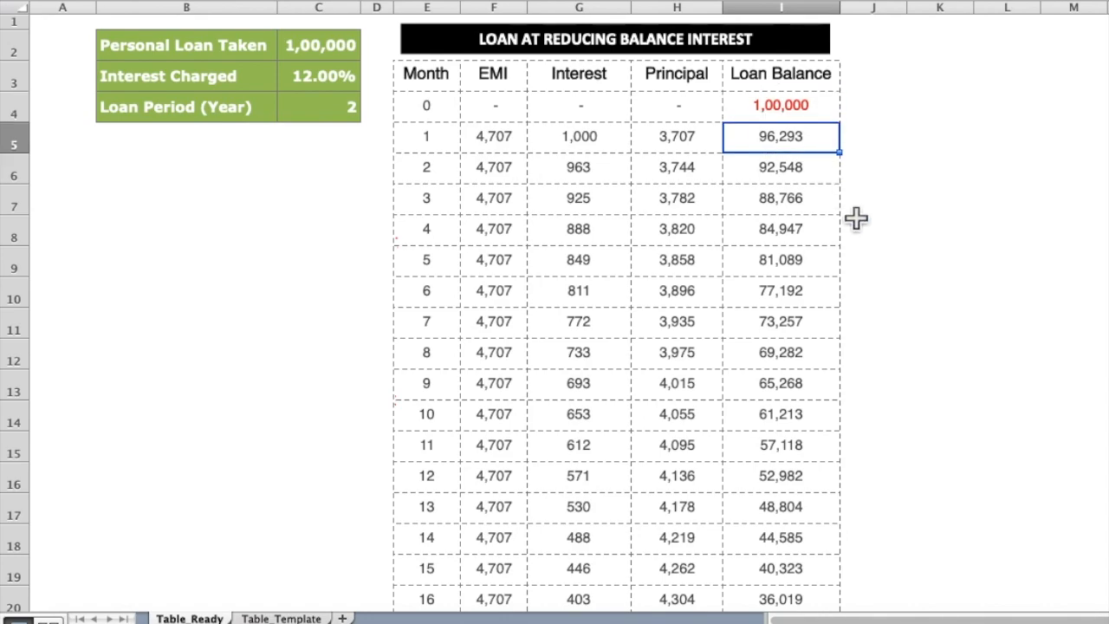
key(Left)
key(Left)
key(Left)
key(Right)
key(Right)
key(Right)
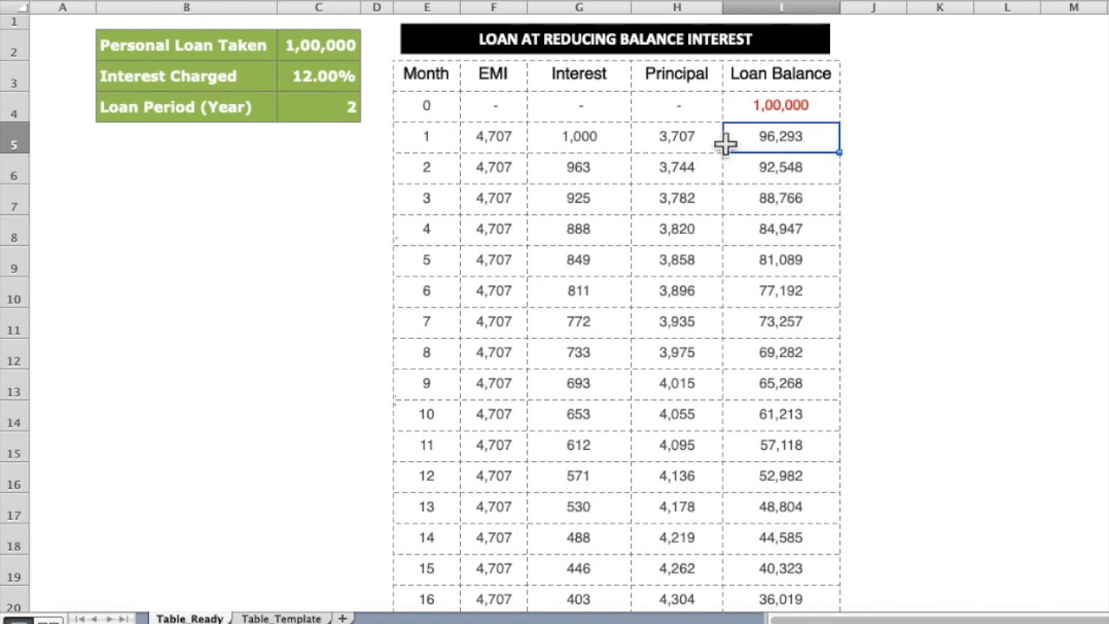
click(774, 107)
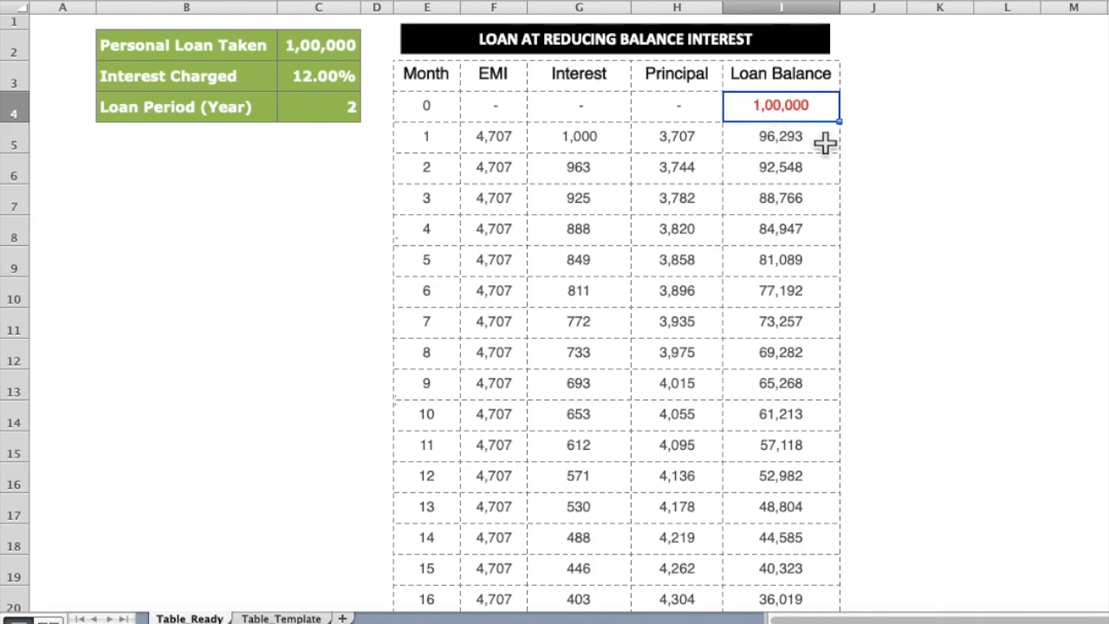
click(825, 143)
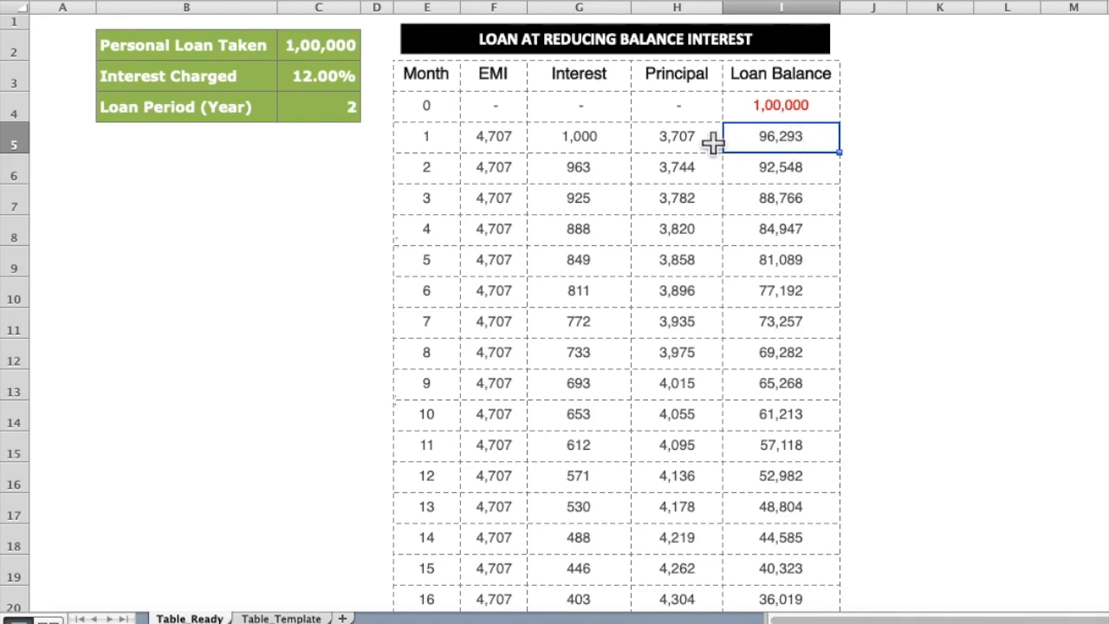
click(790, 111)
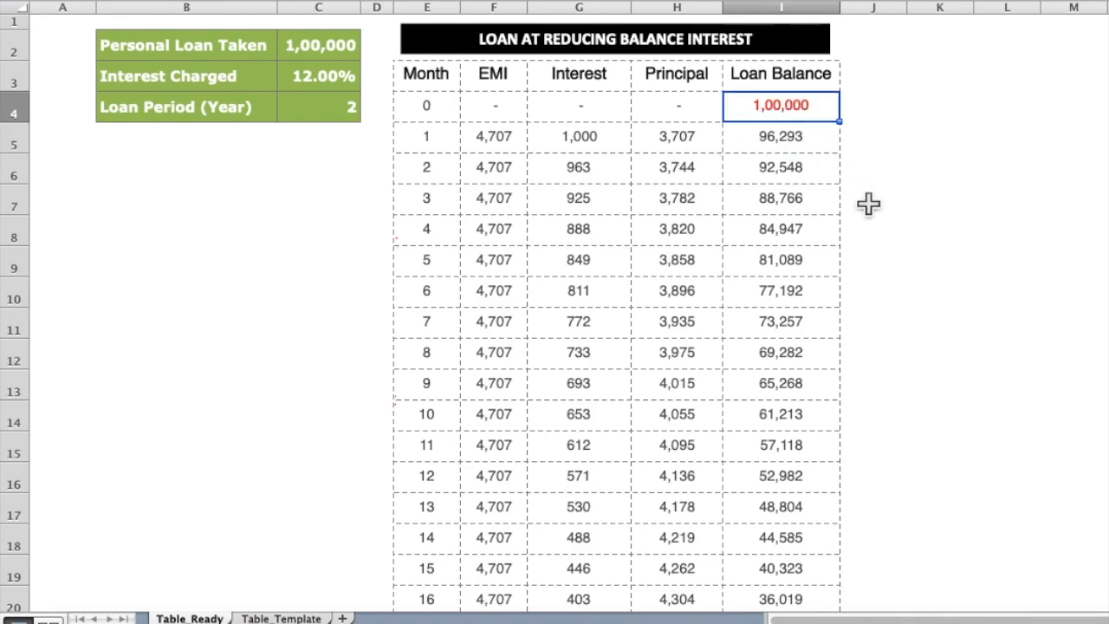
key(Left)
key(Left)
key(Left)
key(Left)
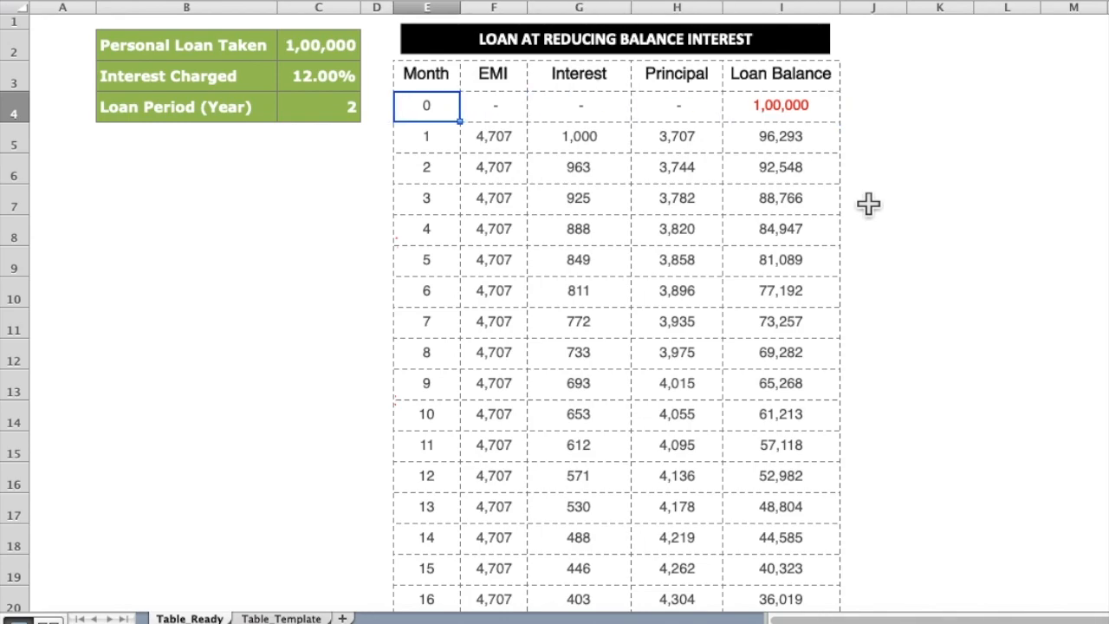
key(Down)
key(Down)
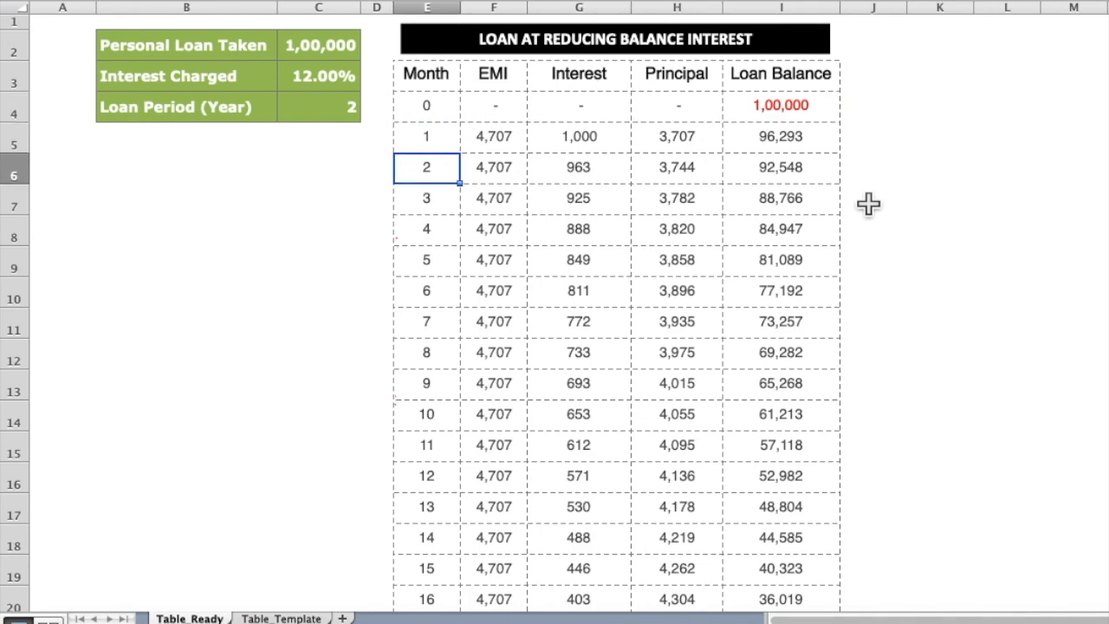
Switch to the Table_Template sheet and select the empty EMI cell for month 1.
click(292, 618)
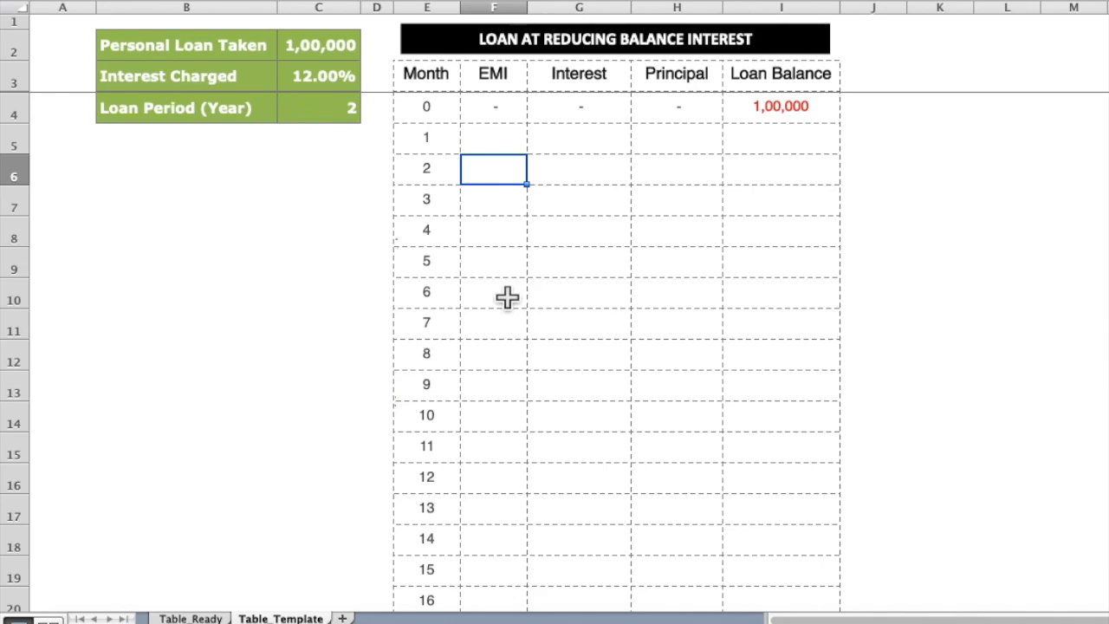
key(Left)
key(Left)
key(Right)
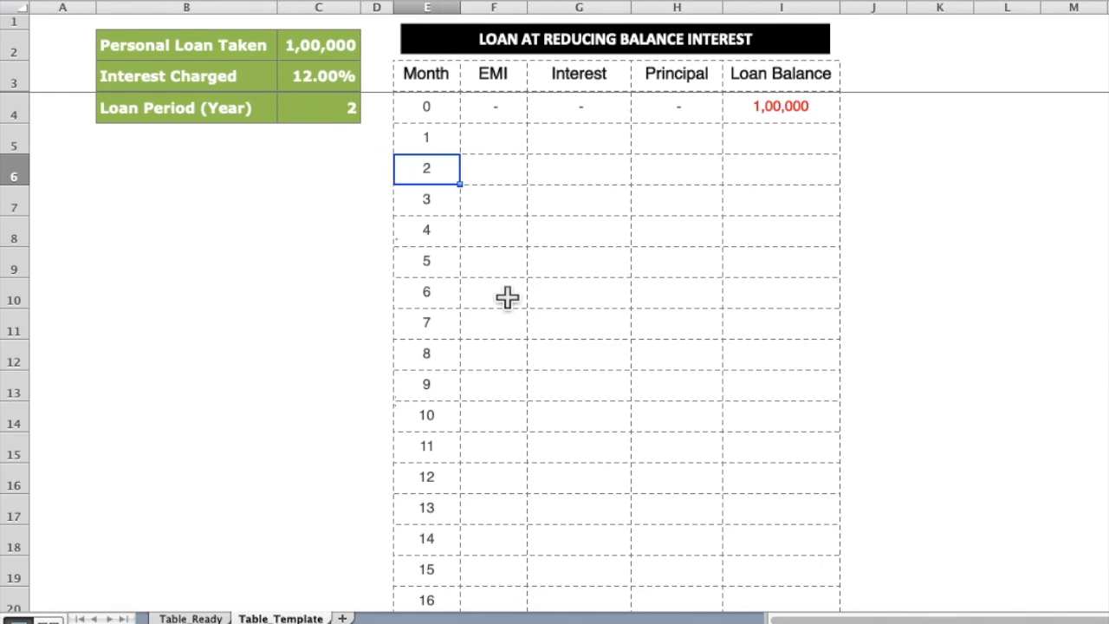
key(Right)
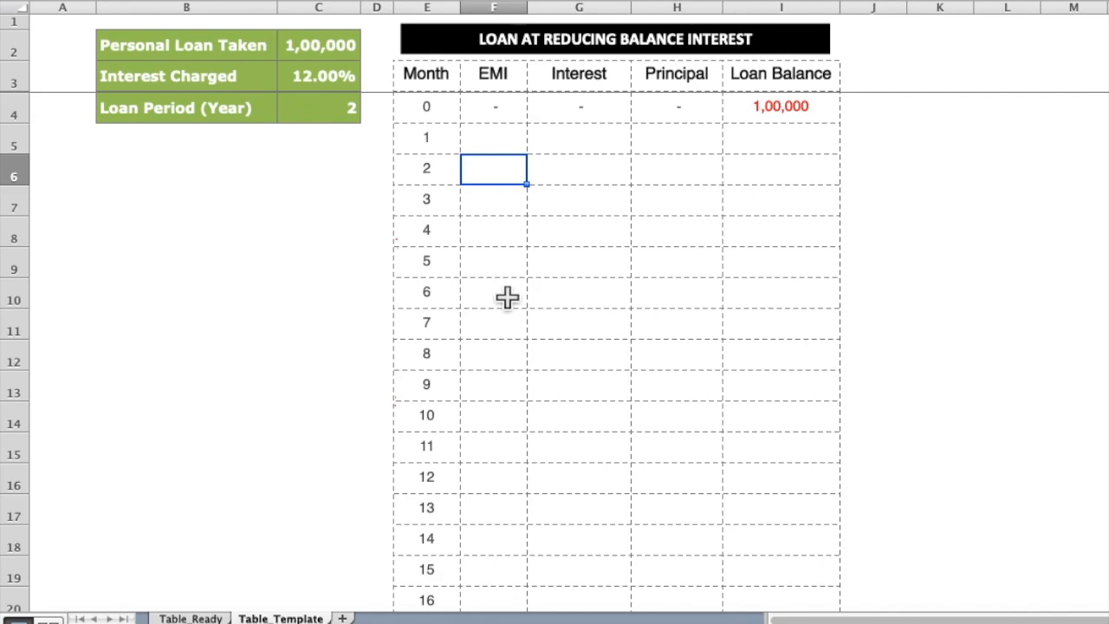
key(Up)
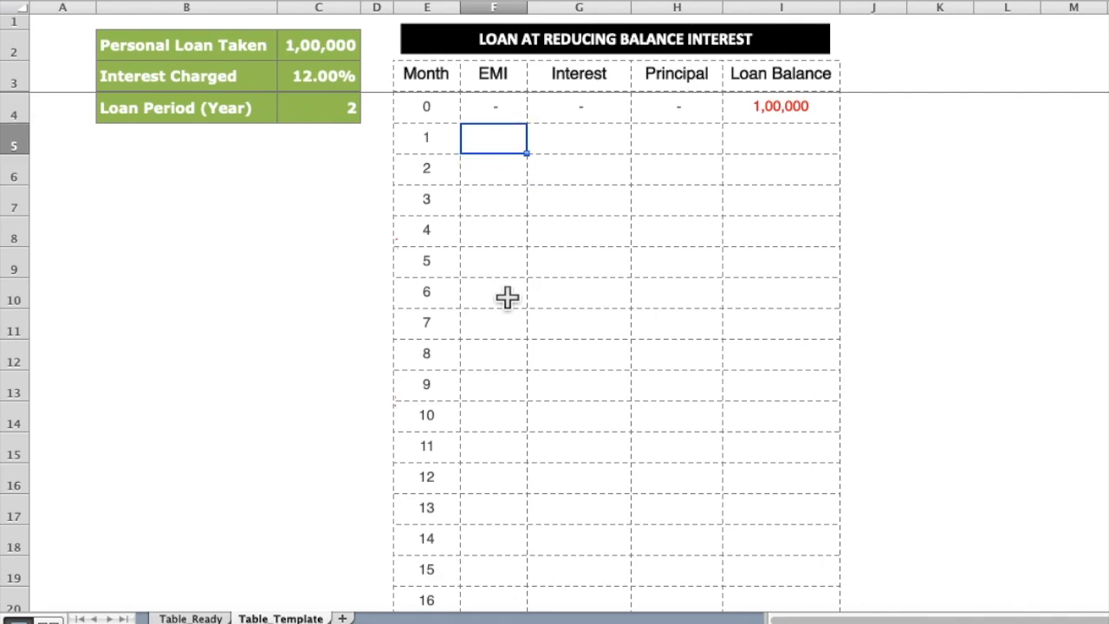
Look over the EMI column heading and the loan details area of the template, returning to the month 1 EMI cell.
key(Up)
key(Up)
key(Up)
key(Up)
key(Down)
key(Down)
key(Down)
key(Down)
key(Left)
key(Left)
key(Left)
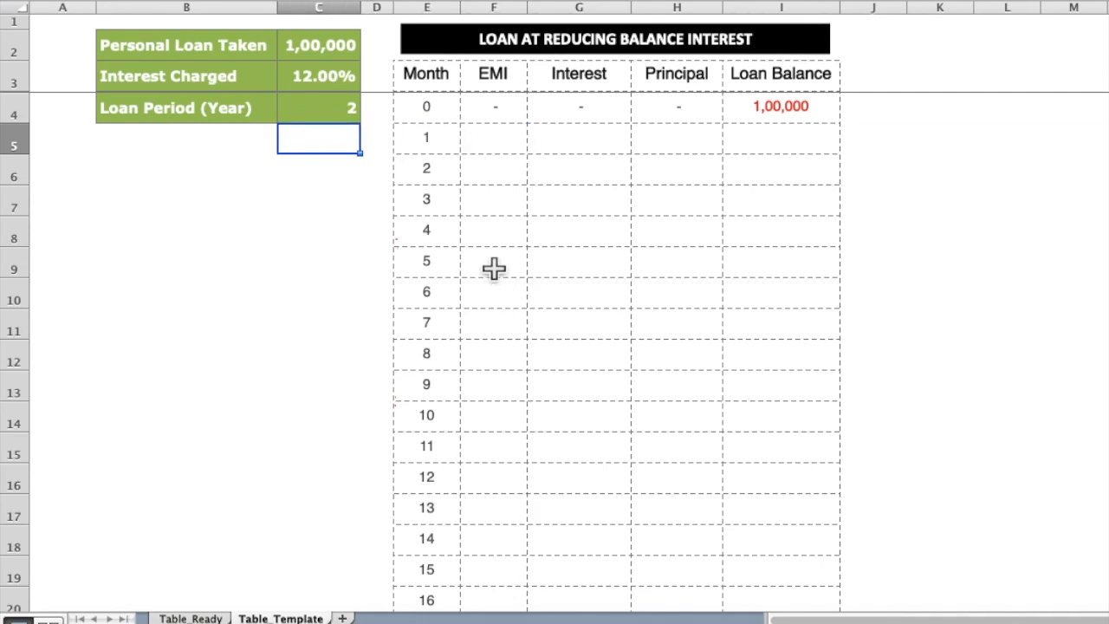
click(504, 77)
click(503, 142)
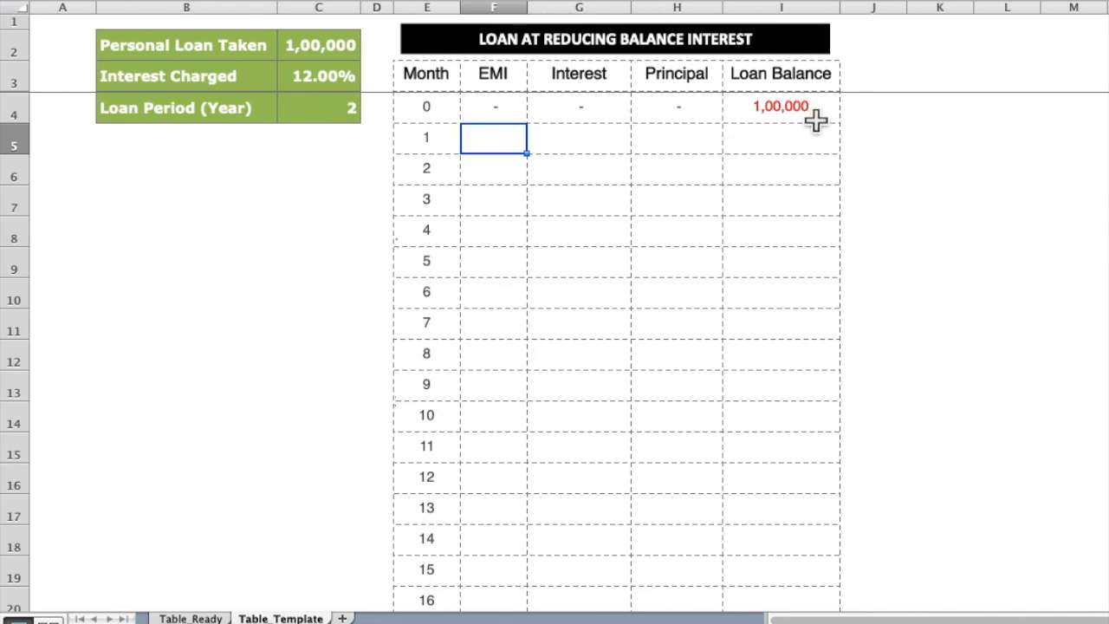
Check the month 0 loan balance in I4 against the Personal Loan Taken amount in C2.
click(783, 117)
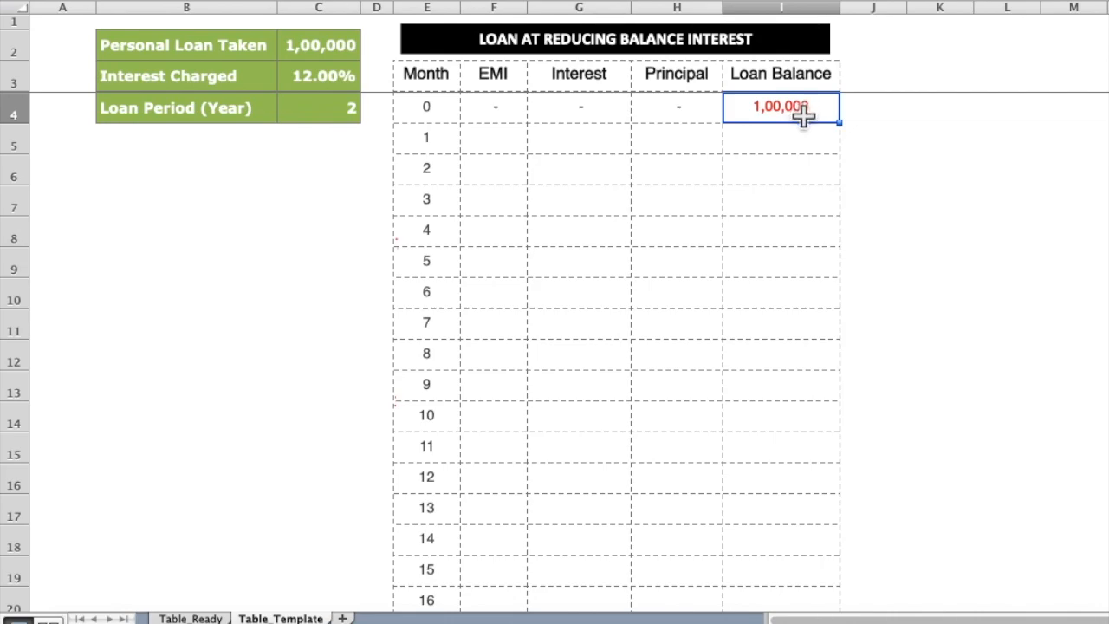
click(334, 50)
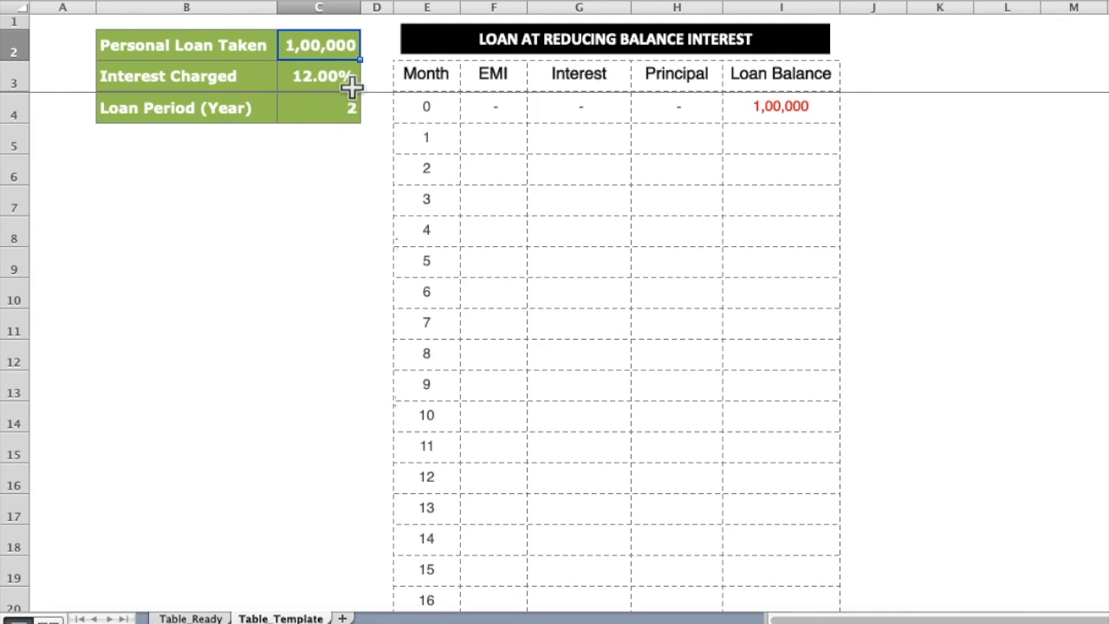
key(Right)
key(Right)
key(Right)
key(Right)
key(Right)
key(Right)
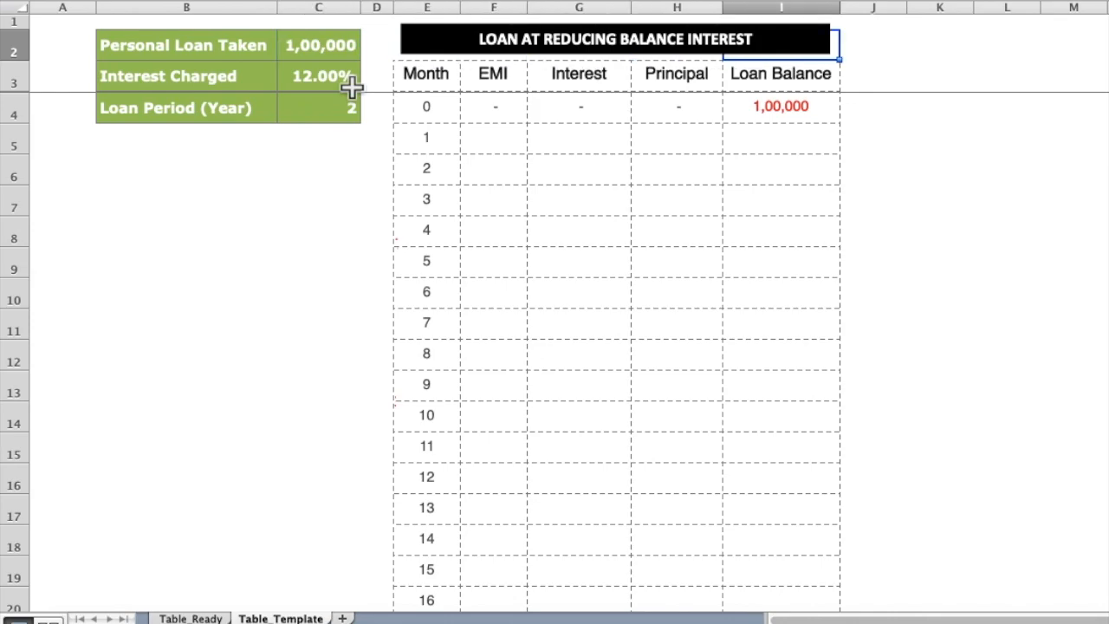
key(Down)
key(Down)
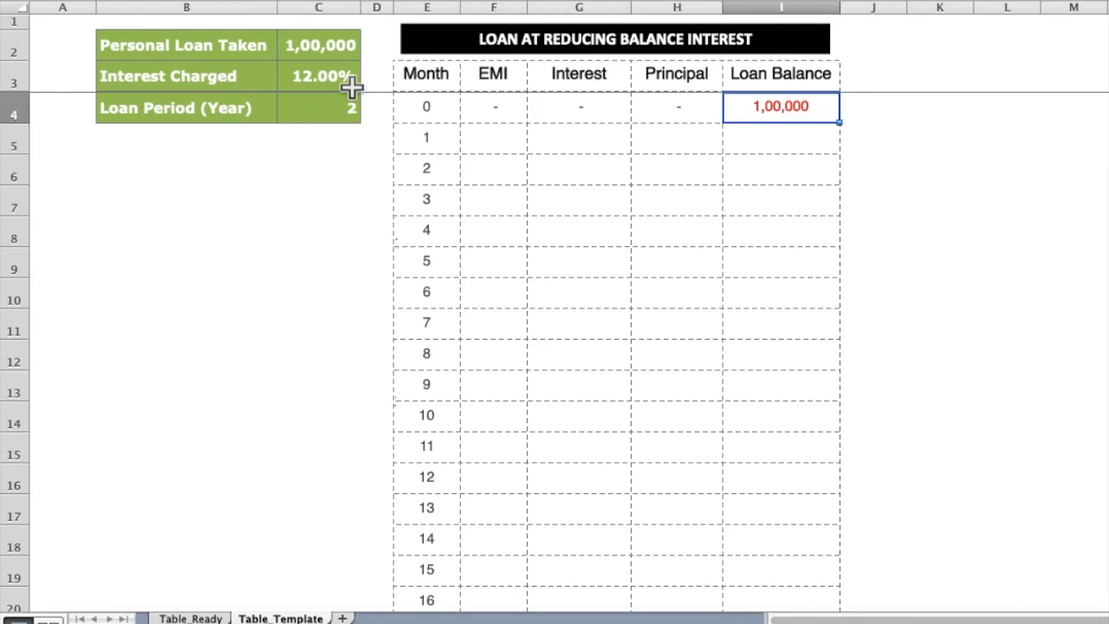
Relate the empty month 1 EMI cell to the opening loan balance, and compare that balance with the Personal Loan Taken amount again.
key(Down)
key(Down)
key(Left)
key(Left)
key(Left)
key(Up)
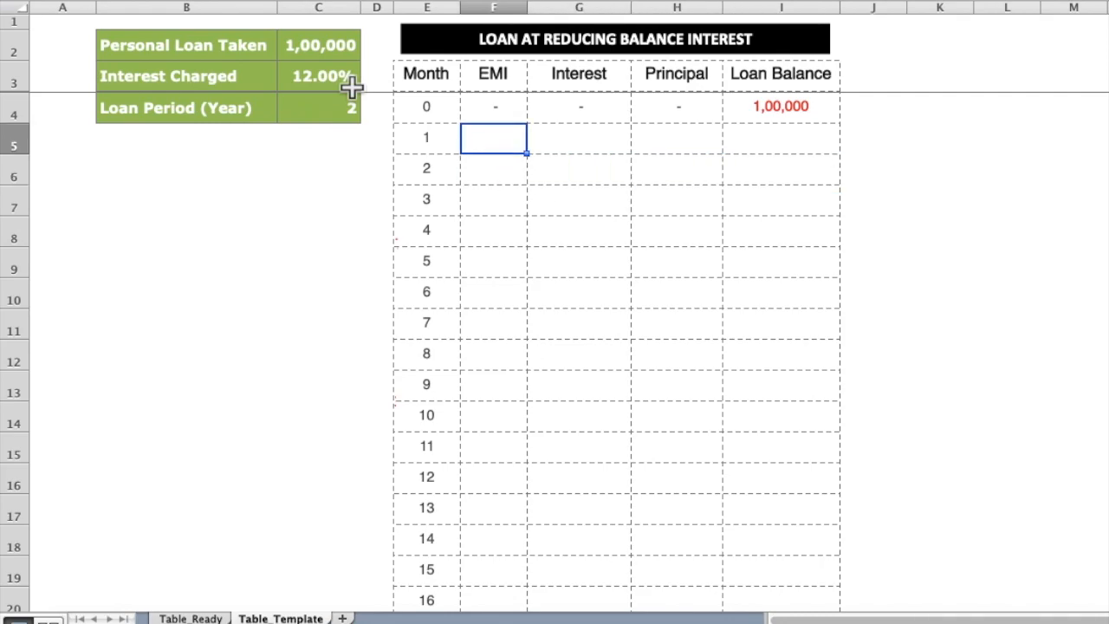
key(Right)
key(Right)
key(Right)
key(Up)
key(Down)
key(Up)
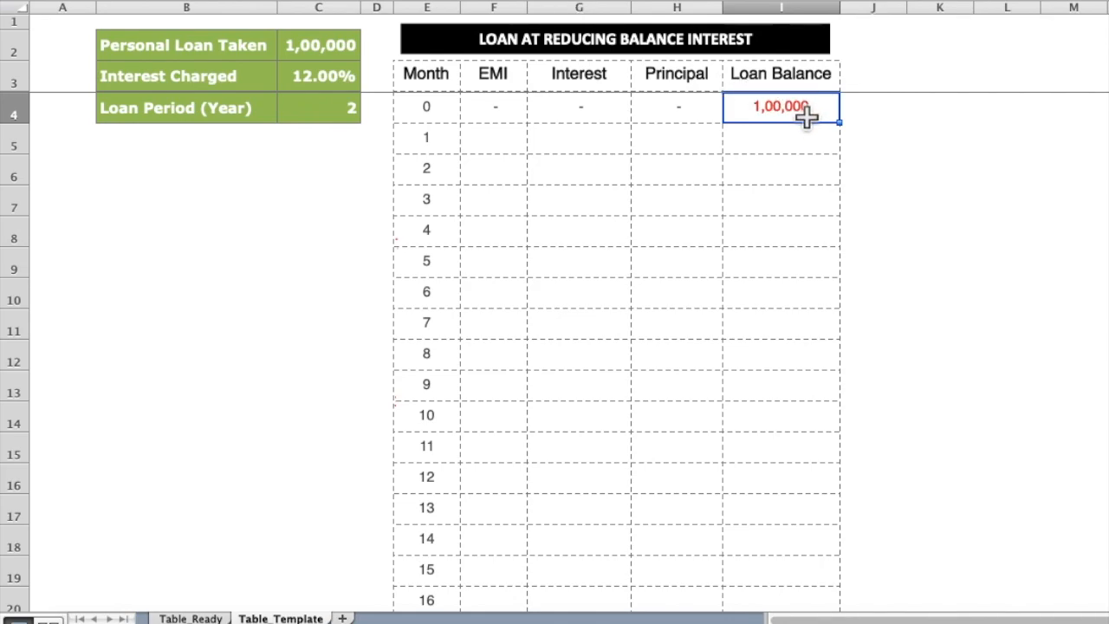
click(336, 47)
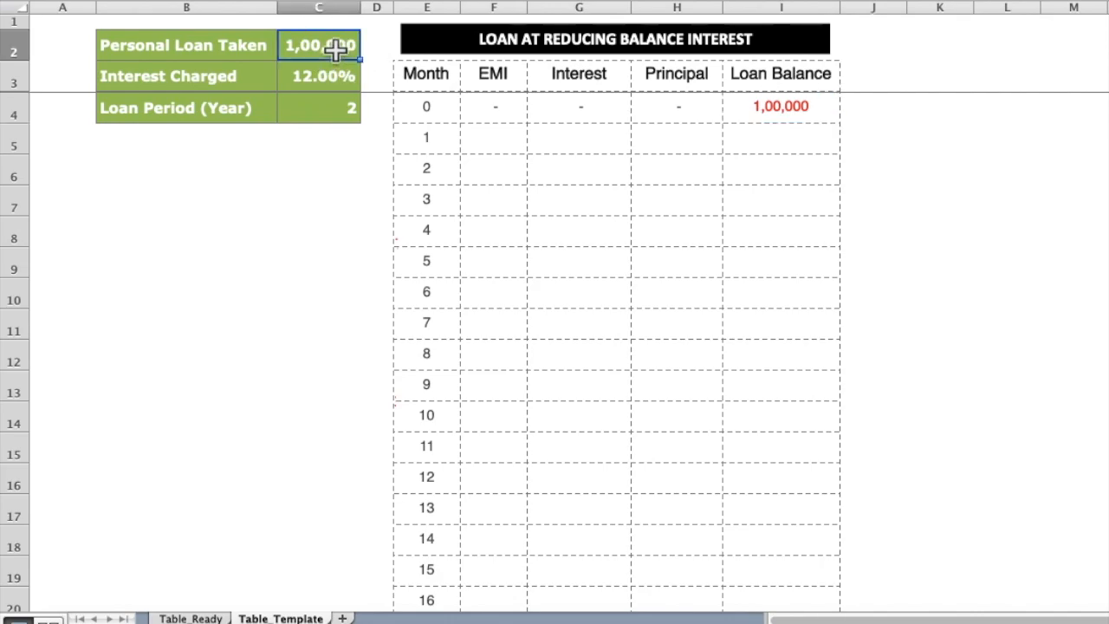
click(810, 109)
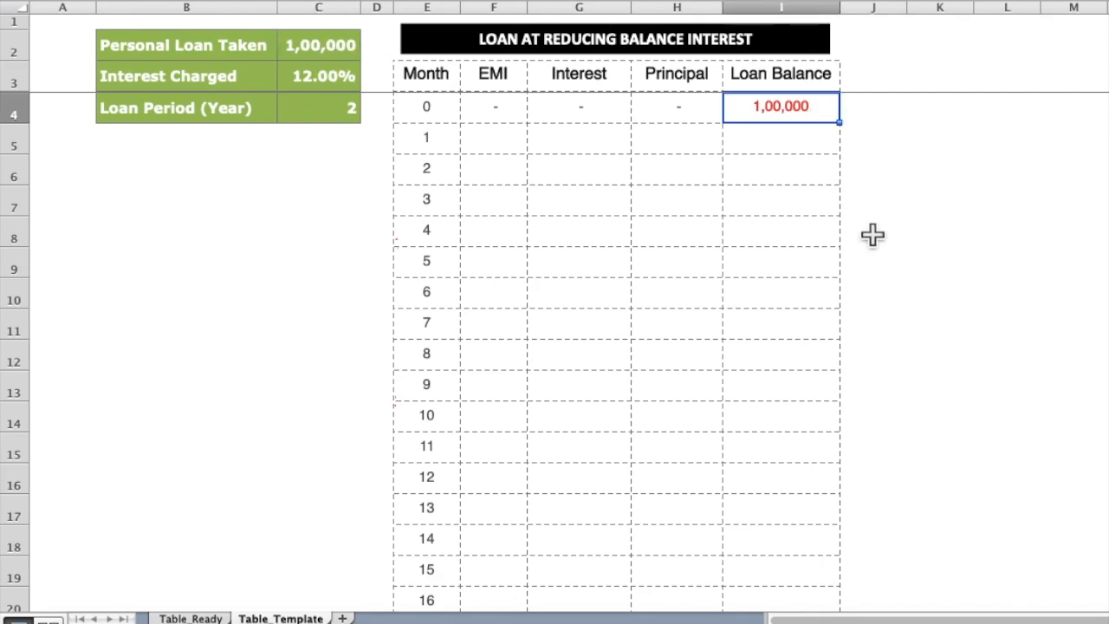
Start a PMT formula in the month 1 EMI cell F5, with C3/12 as the monthly rate.
key(Down)
key(Left)
key(Left)
key(Left)
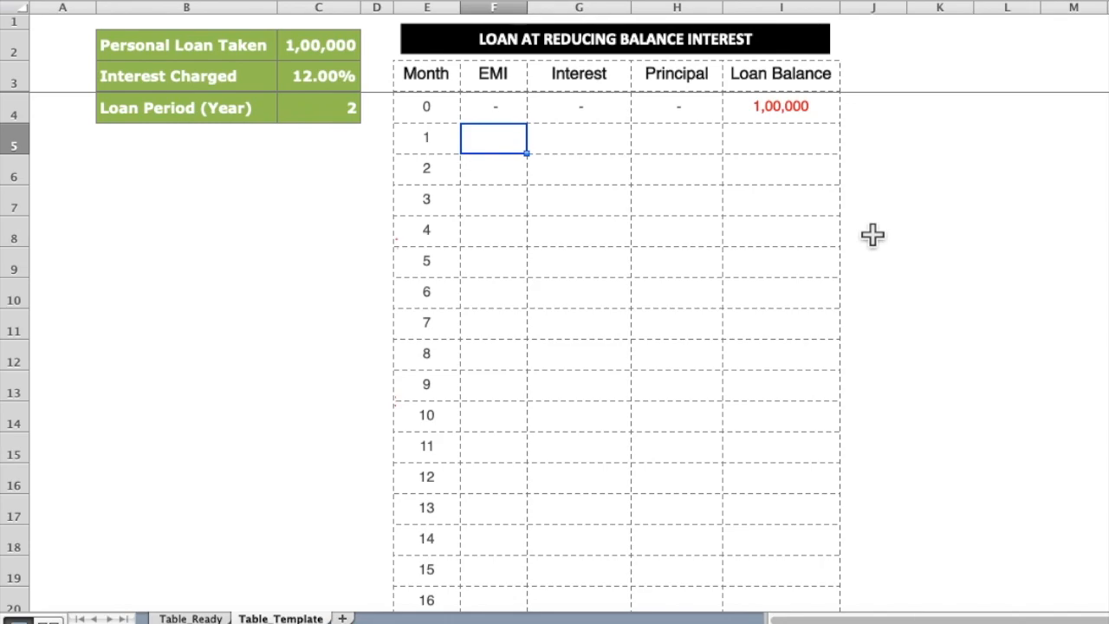
text(=)
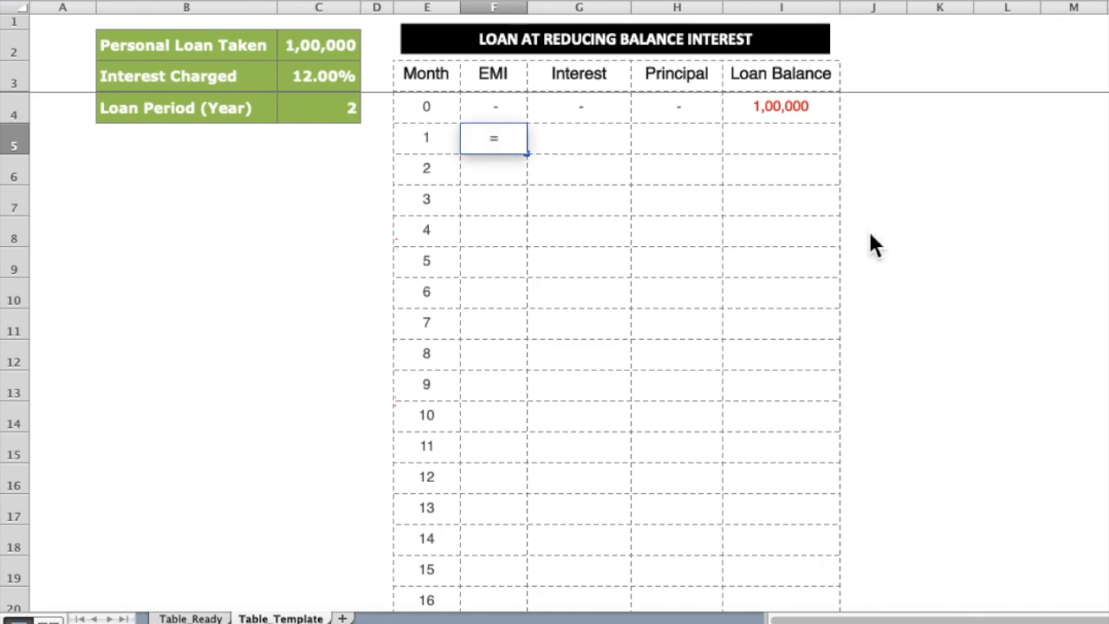
text(PM)
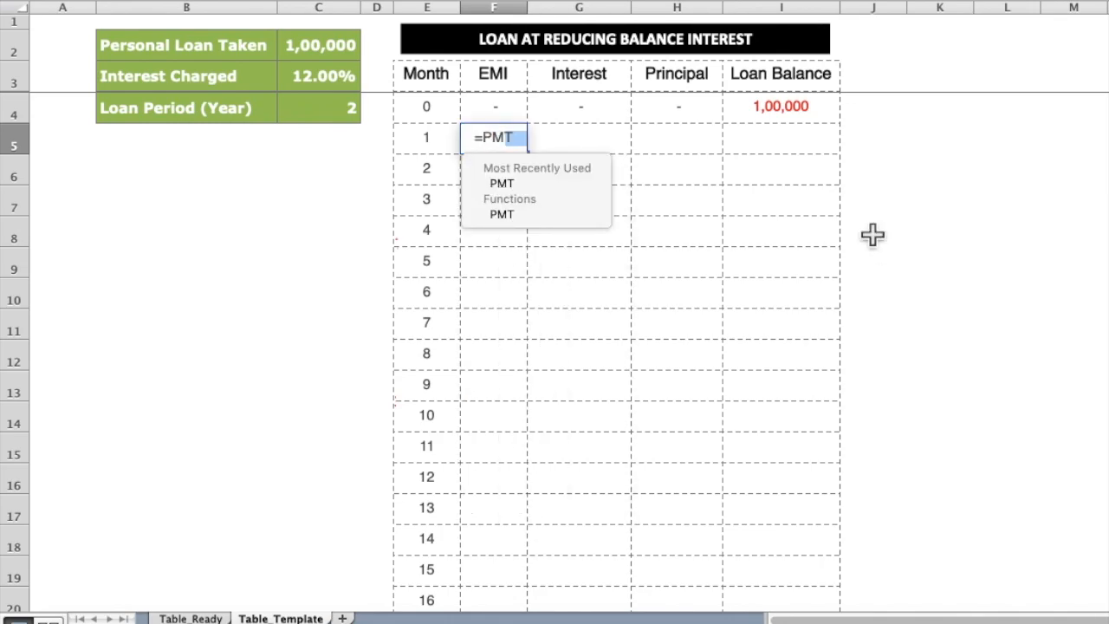
text(T()
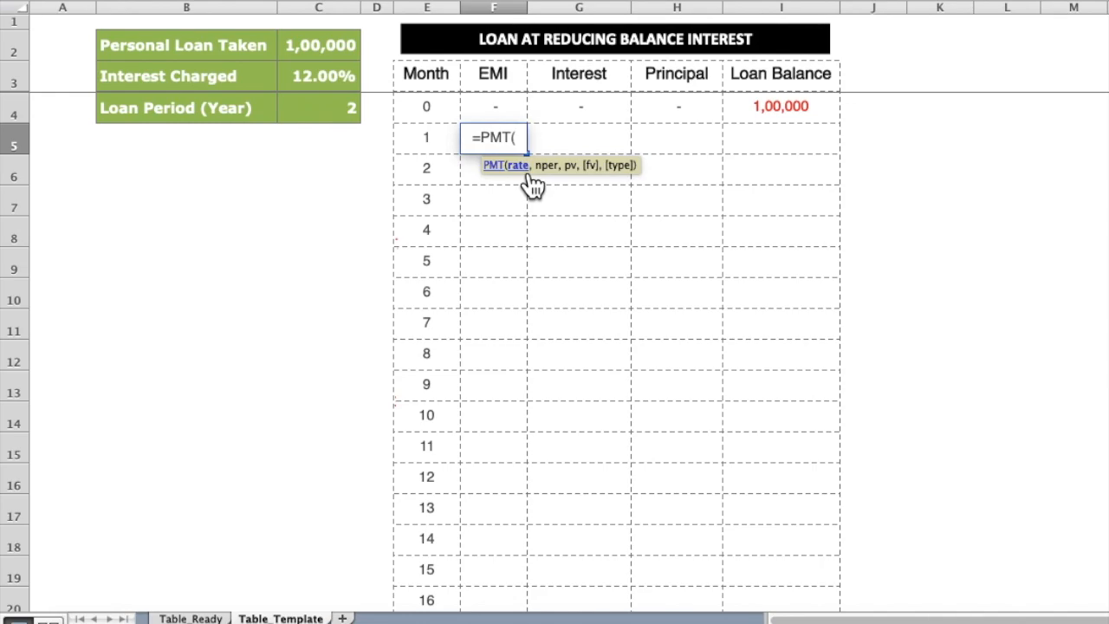
click(327, 79)
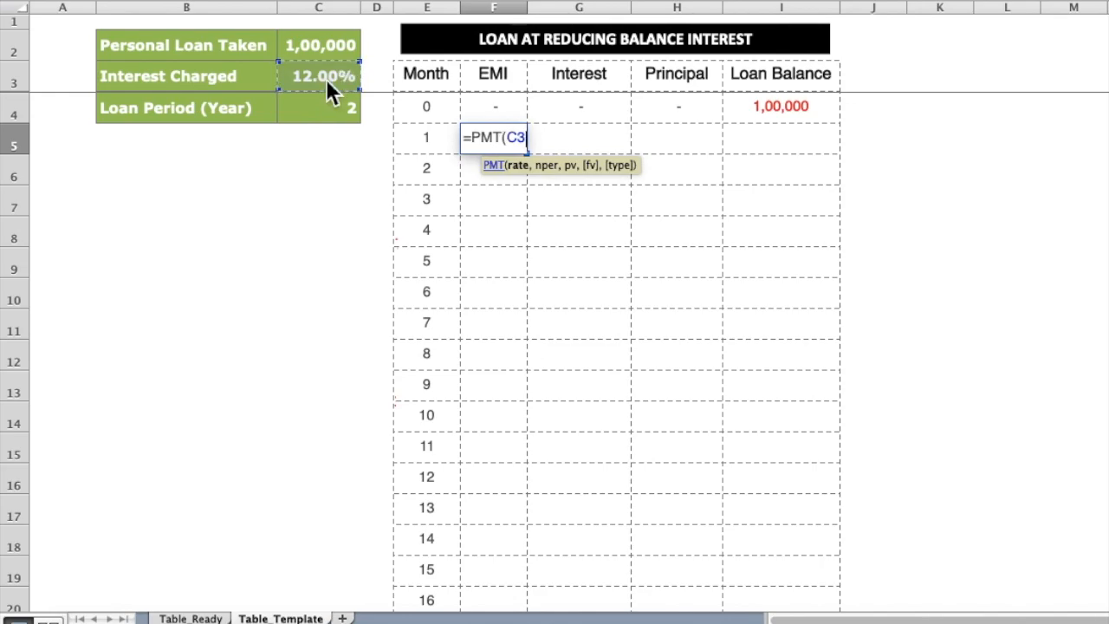
text(/12)
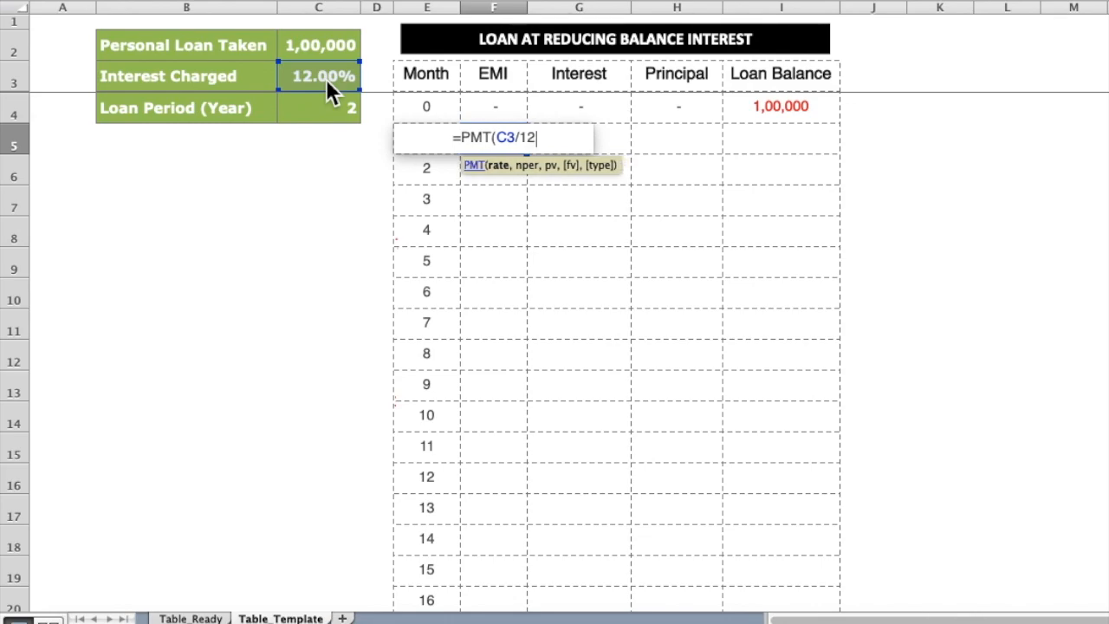
Add C4*12 as the number of periods and I4 as the present value to the PMT formula.
text(,)
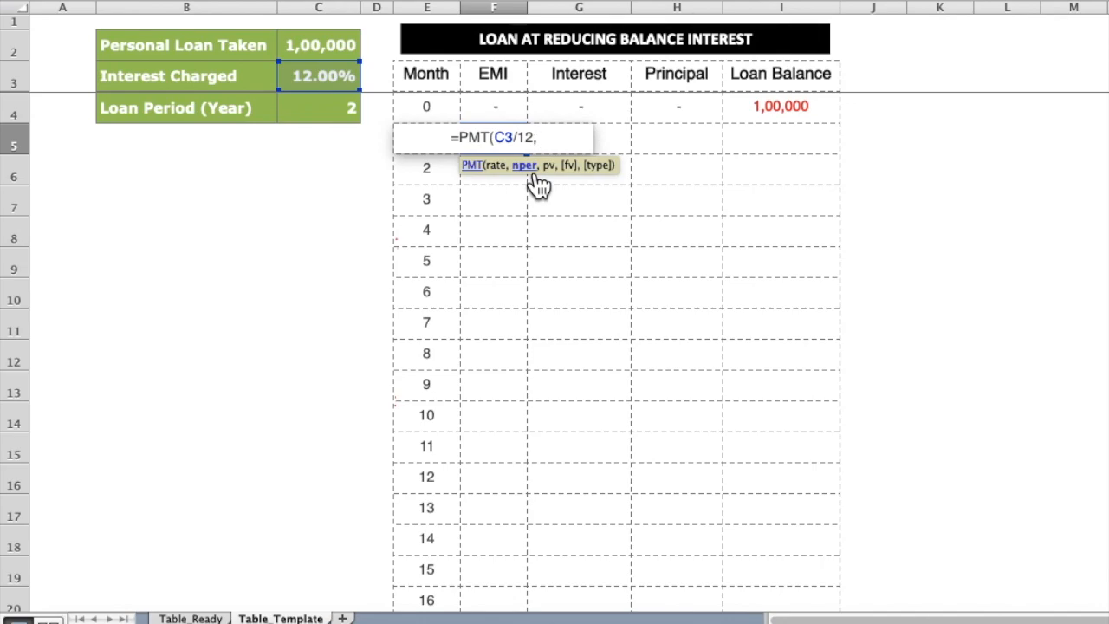
click(336, 117)
text(*12)
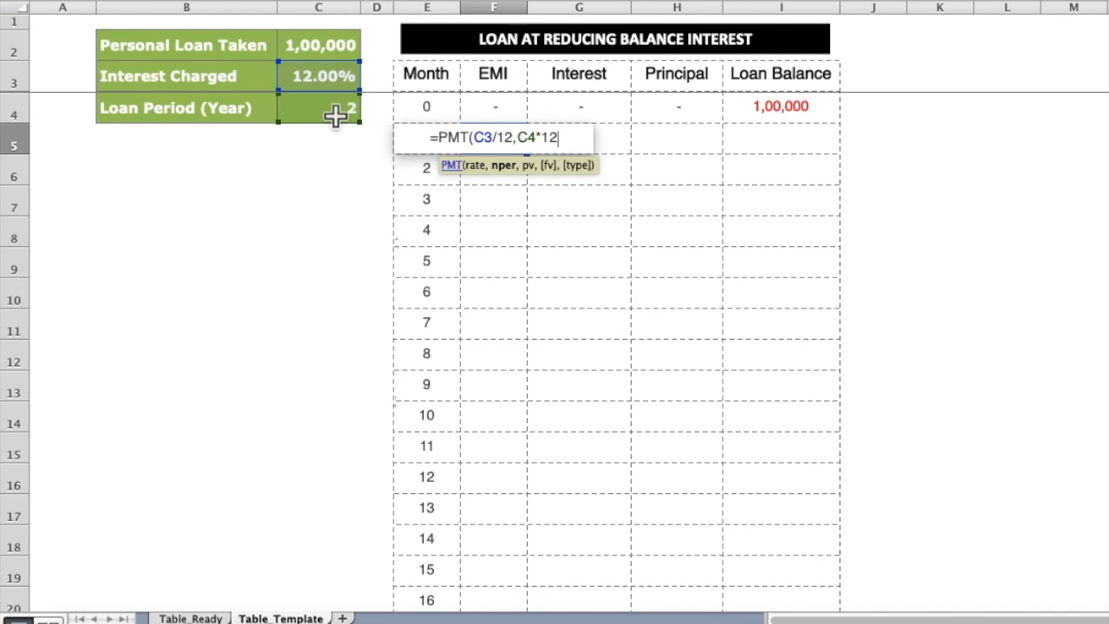
text(,)
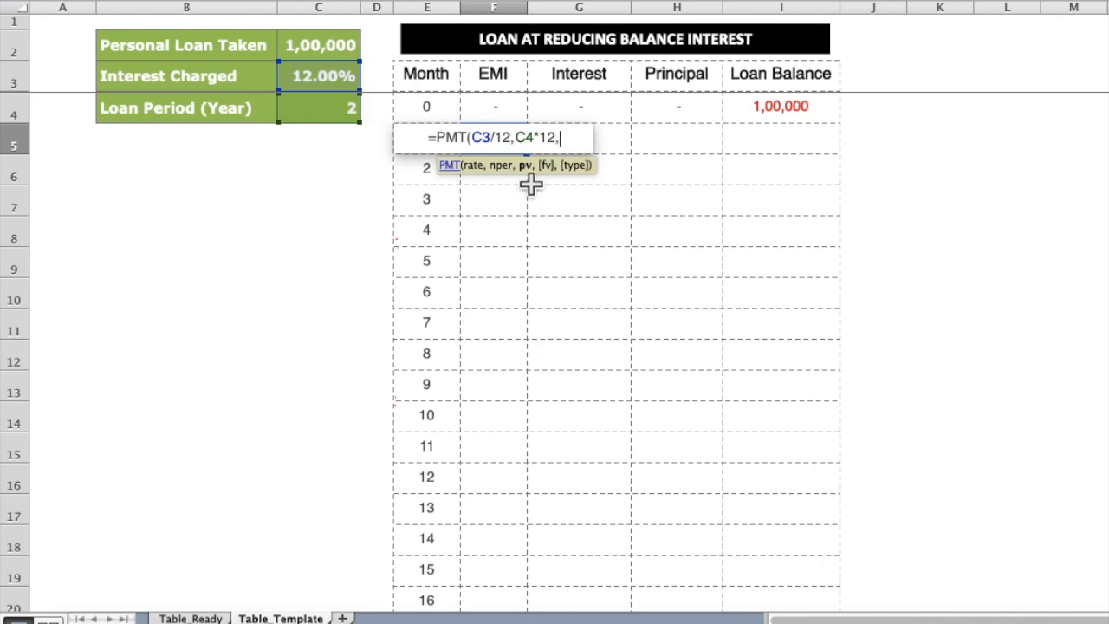
click(812, 108)
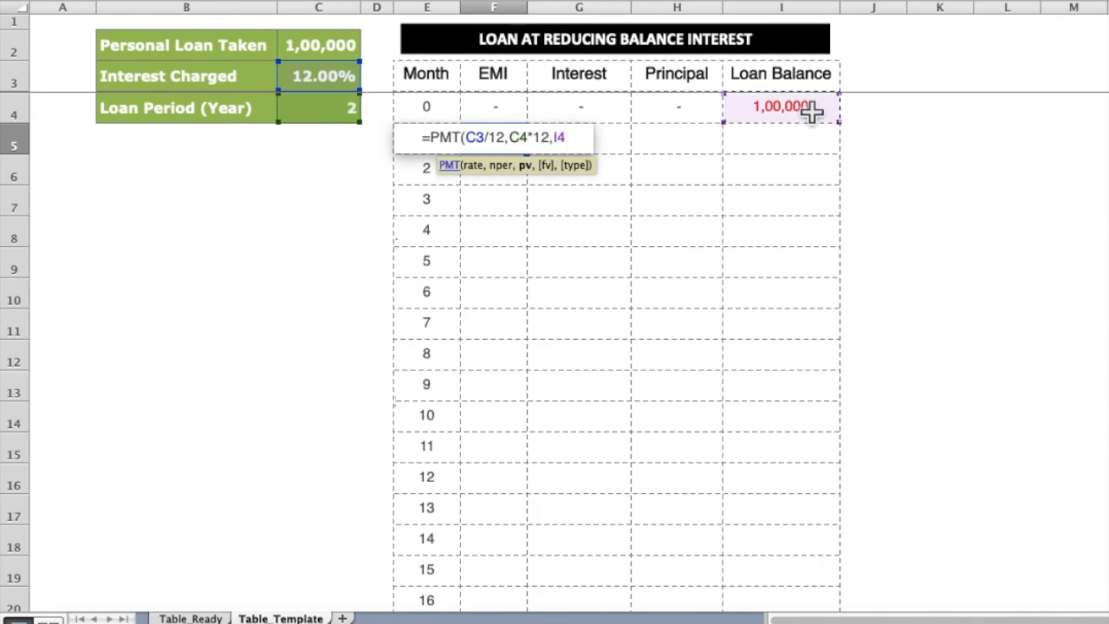
Try a minus sign in front of the I4 present value in the PMT formula.
click(554, 141)
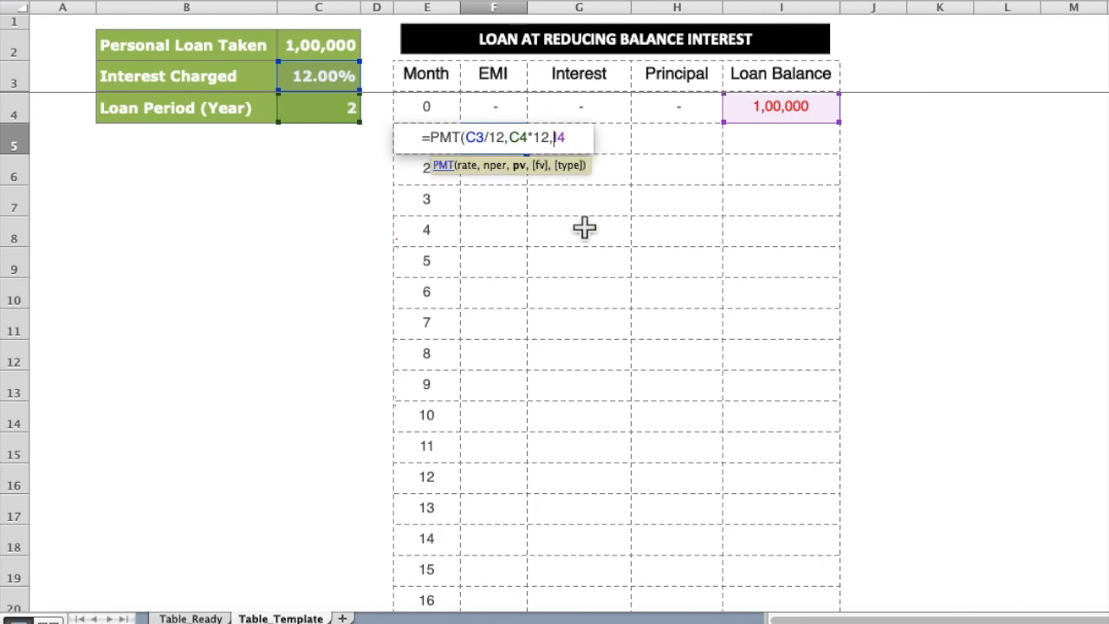
text(-)
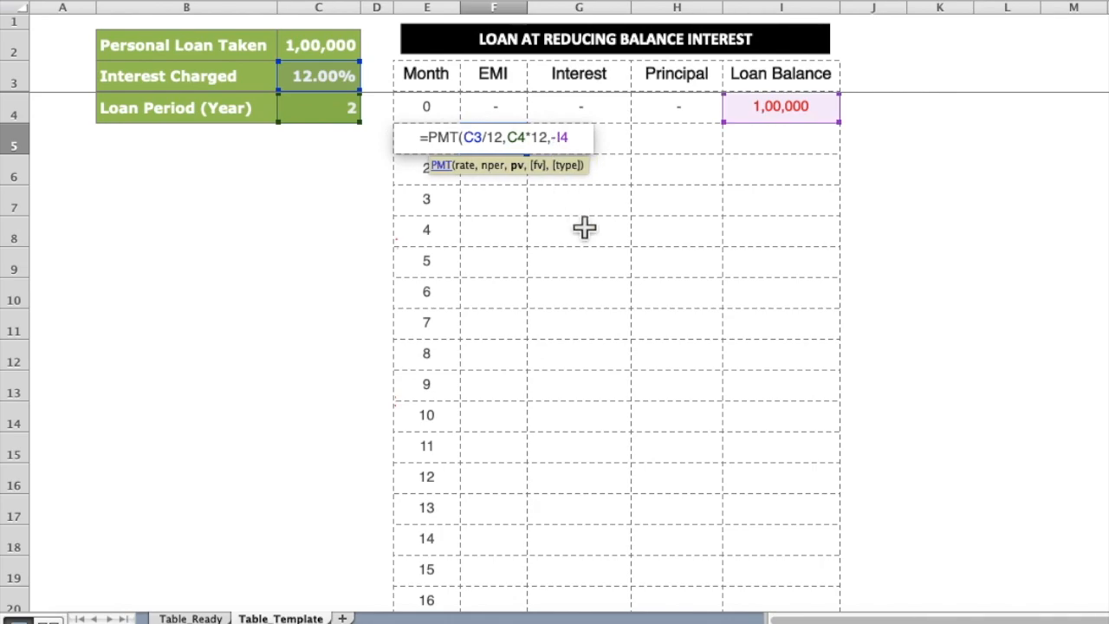
key(End)
key(BackSpace)
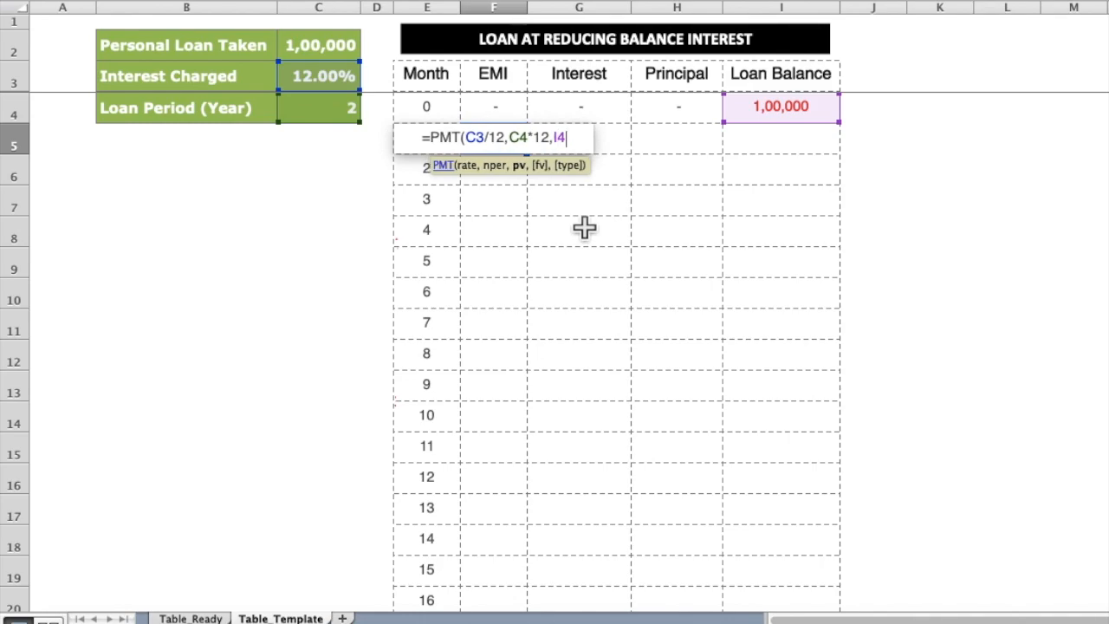
Close and confirm the month 1 EMI formula as =PMT(C3/12,C4*12,I4) in F5.
text())
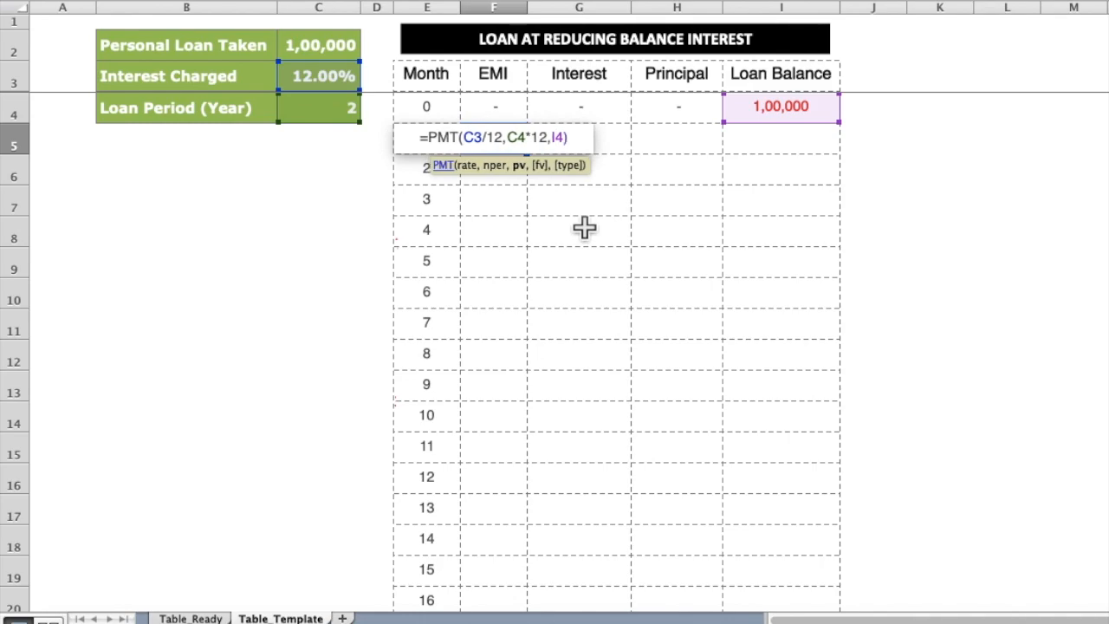
key(Return)
key(Up)
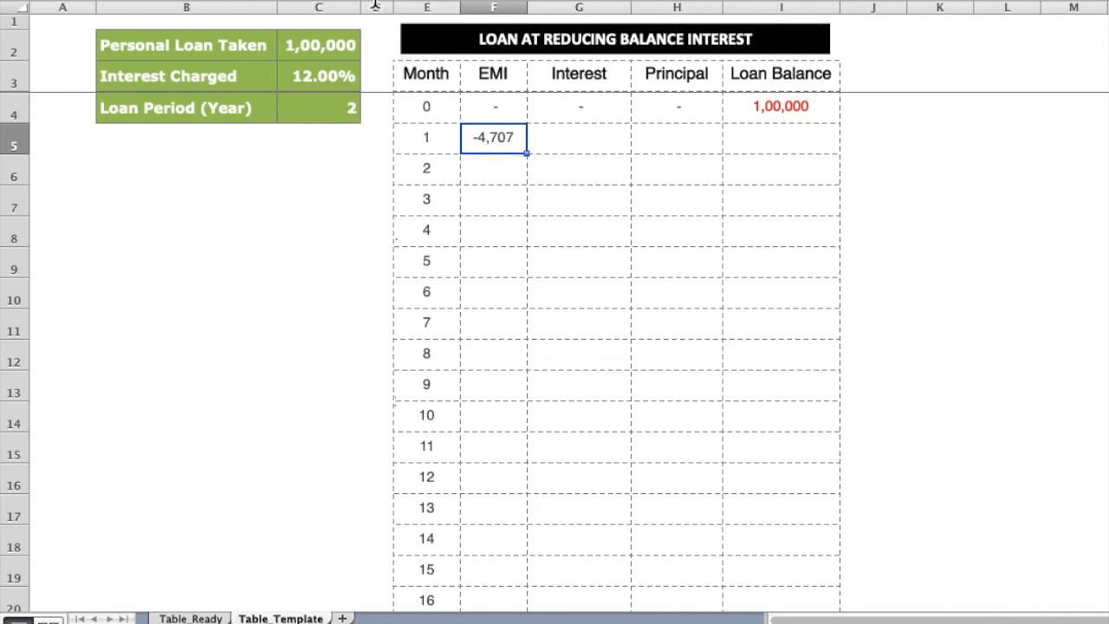
Edit the PMT formula in F5 to use -I4 as the present value.
key(F2)
key(Left)
key(Left)
key(Left)
text(-)
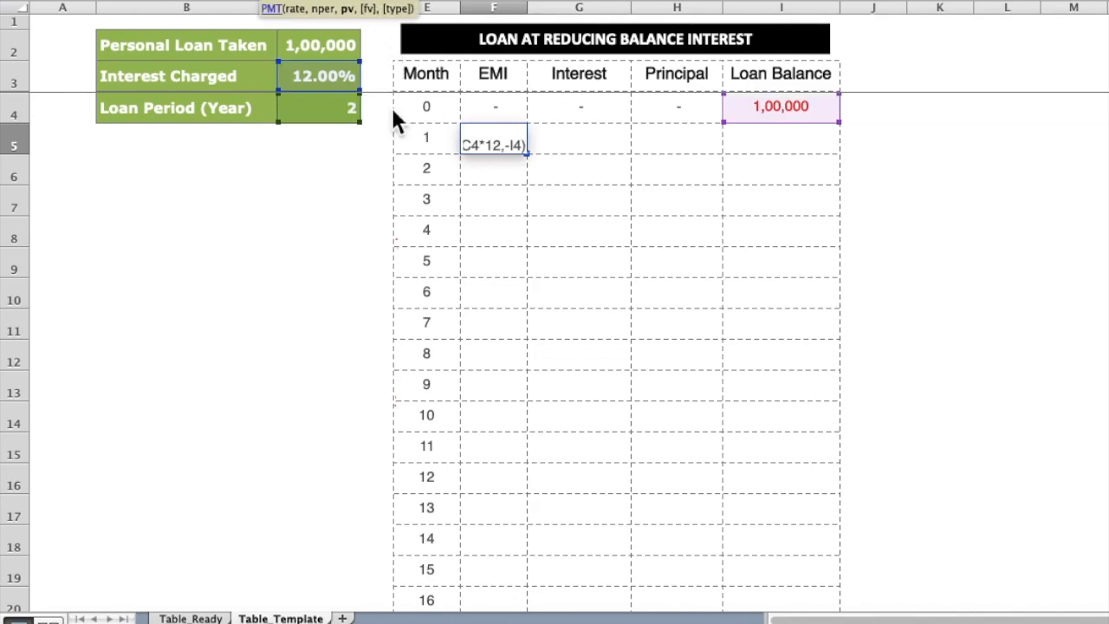
key(Return)
key(Up)
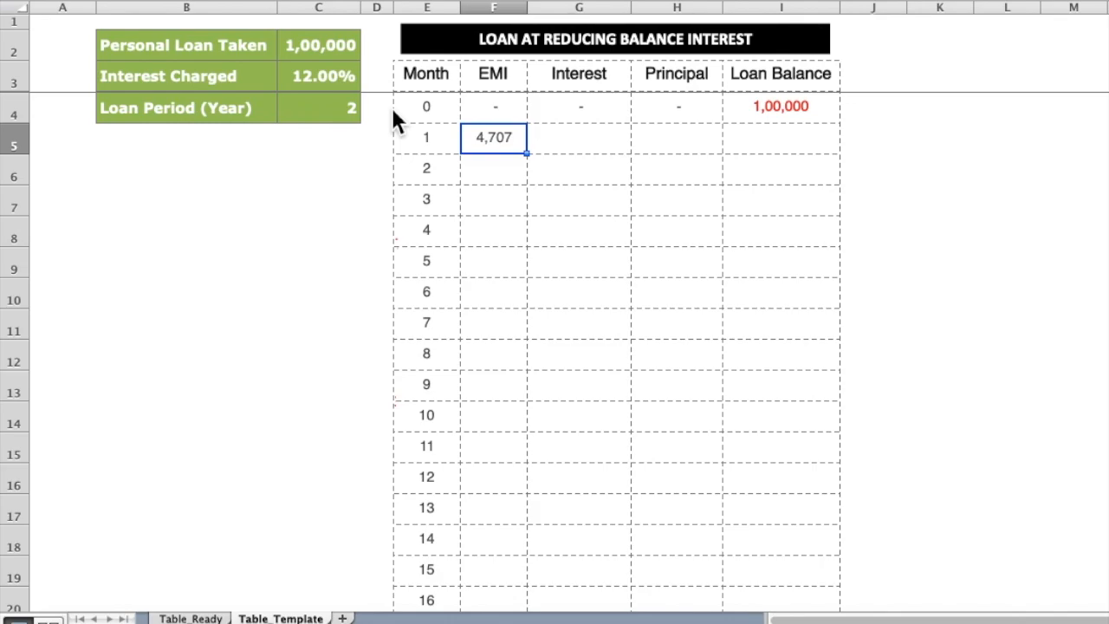
Review the full loan term by selecting the Month column from month 1 through month 24.
key(Left)
key(shift+Down)
key(shift+super+Down)
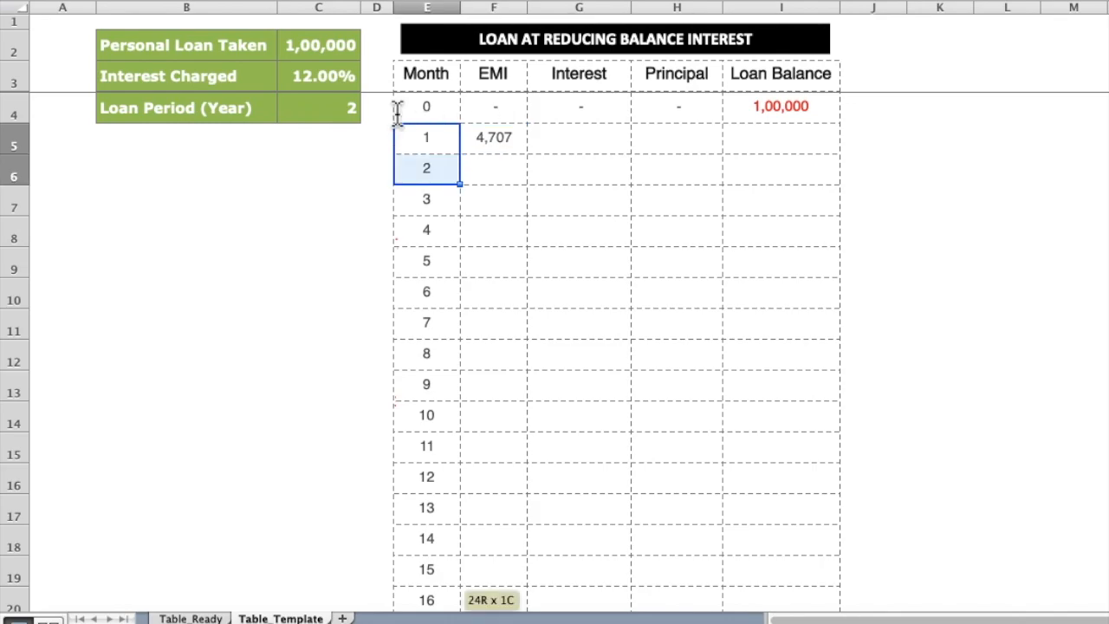
key(super+Up)
Link the month 2 EMI cell F6 to the month 1 EMI with the formula =F5.
key(Down)
key(Down)
key(Down)
key(Right)
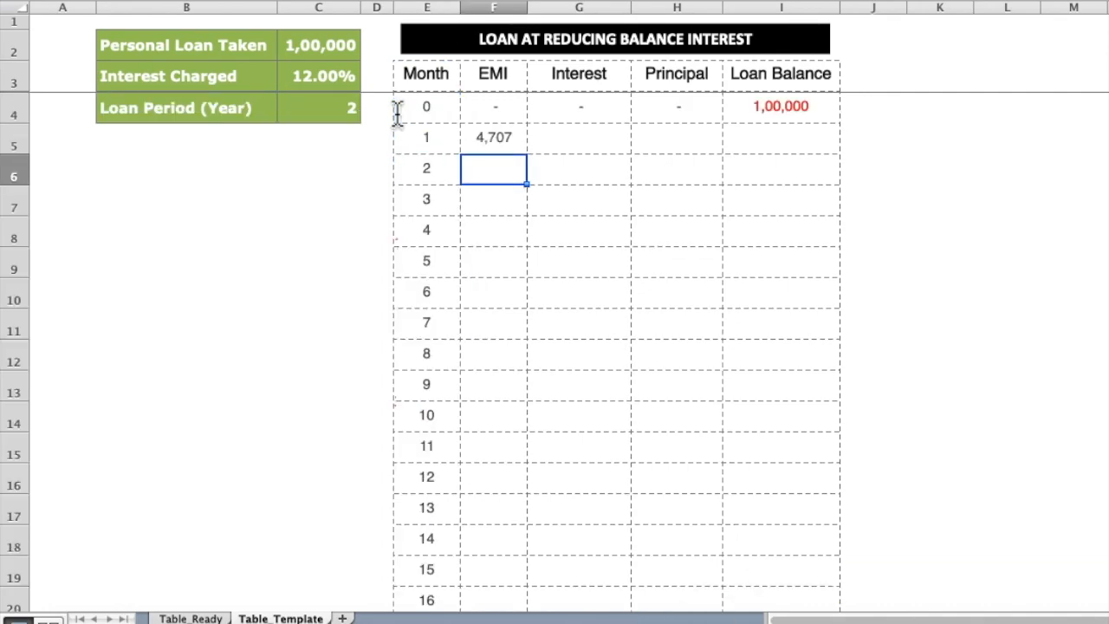
text(=)
key(Up)
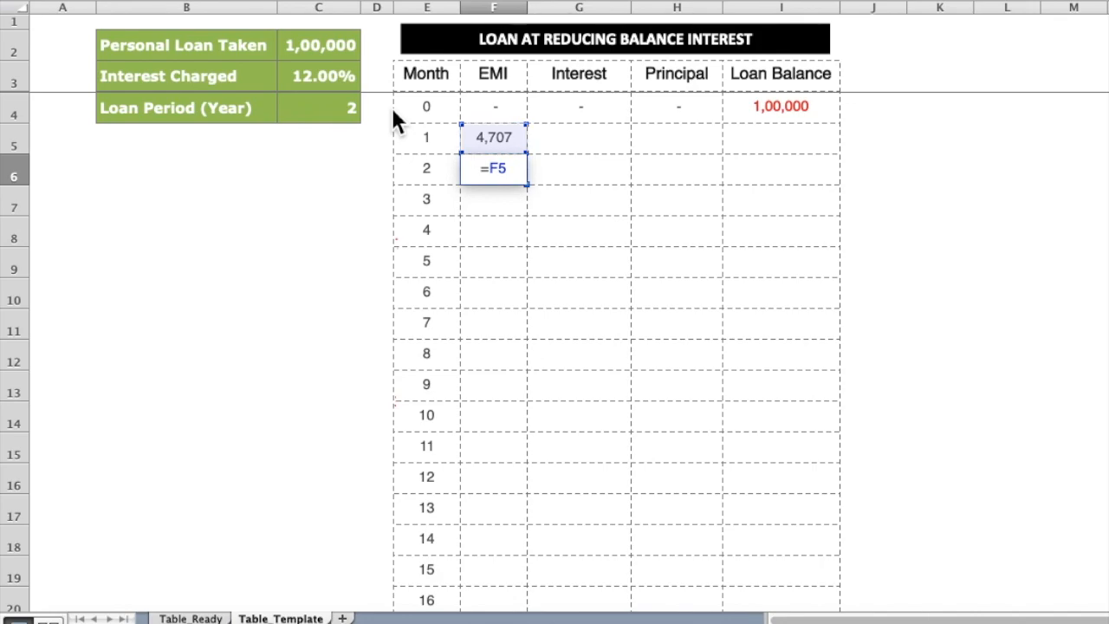
key(Return)
Copy the month 2 EMI formula from F6 into the EMI cells for months 3 to 24, F7:F28.
key(Up)
key(Down)
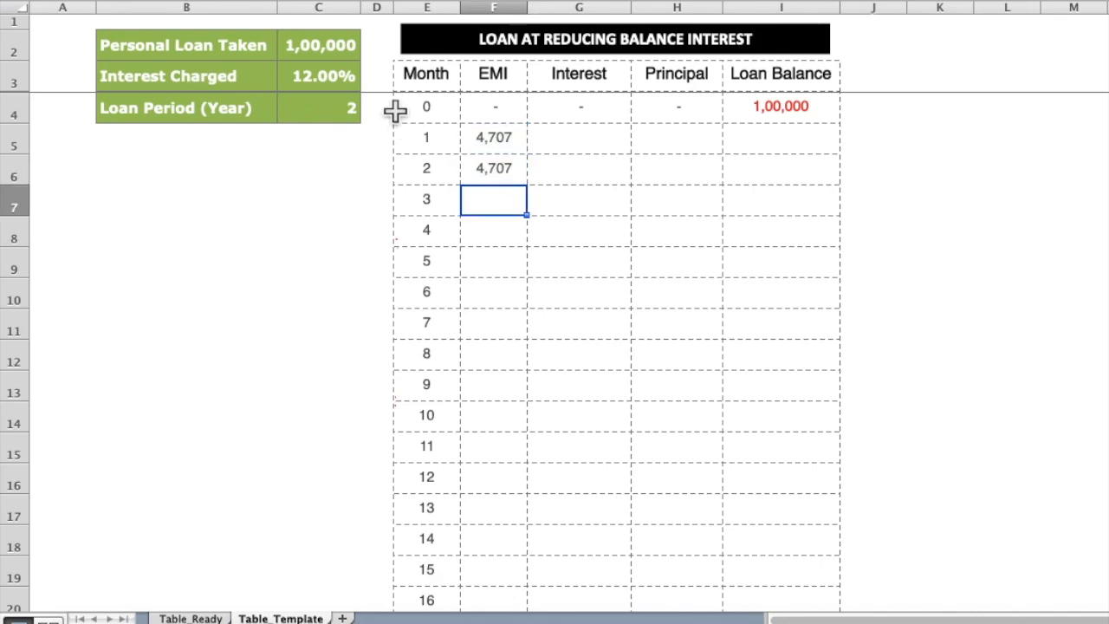
key(shift+Down)
key(shift+Down)
key(shift+Down)
key(shift+Down)
key(shift+Down)
key(shift+Down)
key(shift+Down)
key(shift+Down)
key(shift+Down)
key(shift+Down)
key(shift+Down)
key(shift+Down)
key(shift+Down)
key(shift+Down)
key(shift+Down)
key(shift+Down)
key(shift+Down)
key(shift+Down)
key(shift+Down)
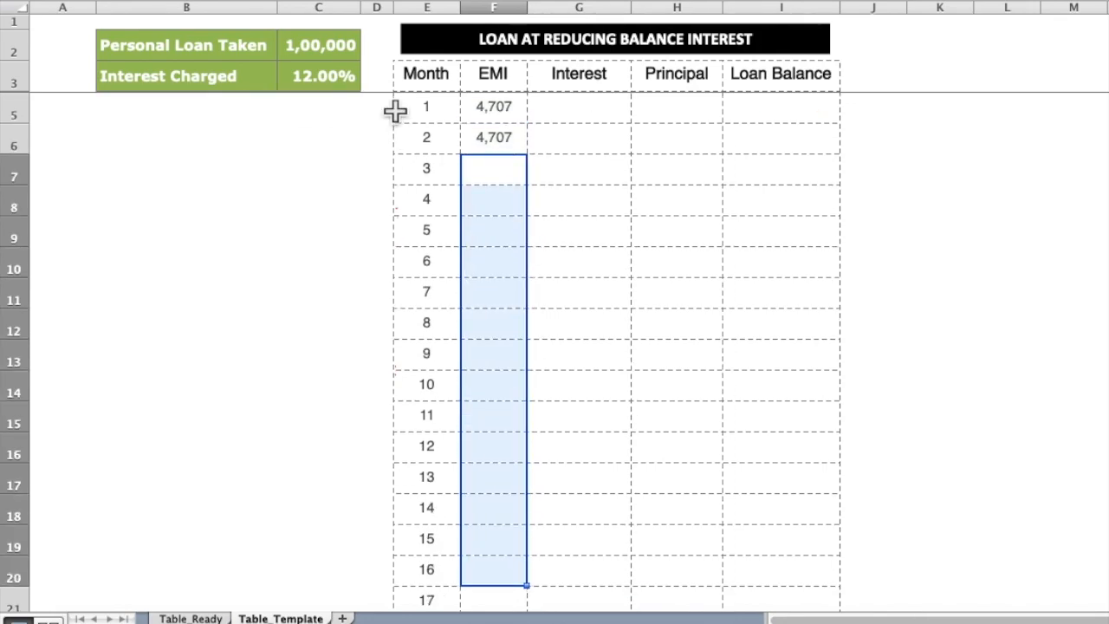
key(shift+Down)
key(shift+Down)
key(ctrl+v)
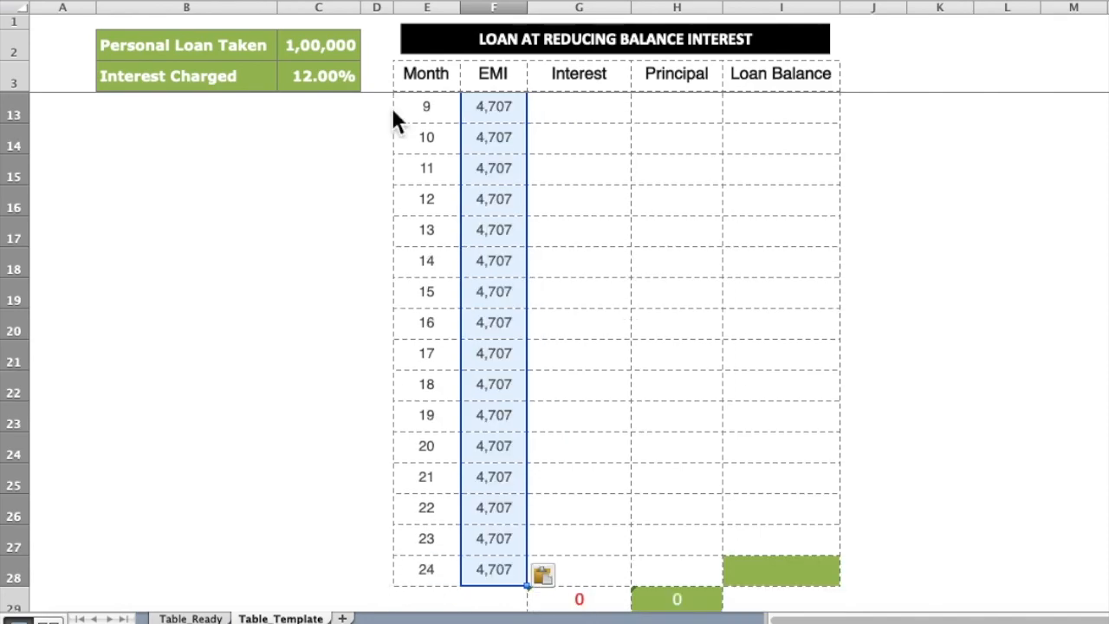
Examine the filled EMI column from its header through month 24 to check that every month has an installment.
key(Up)
key(Up)
key(Up)
key(Down)
key(Down)
key(Down)
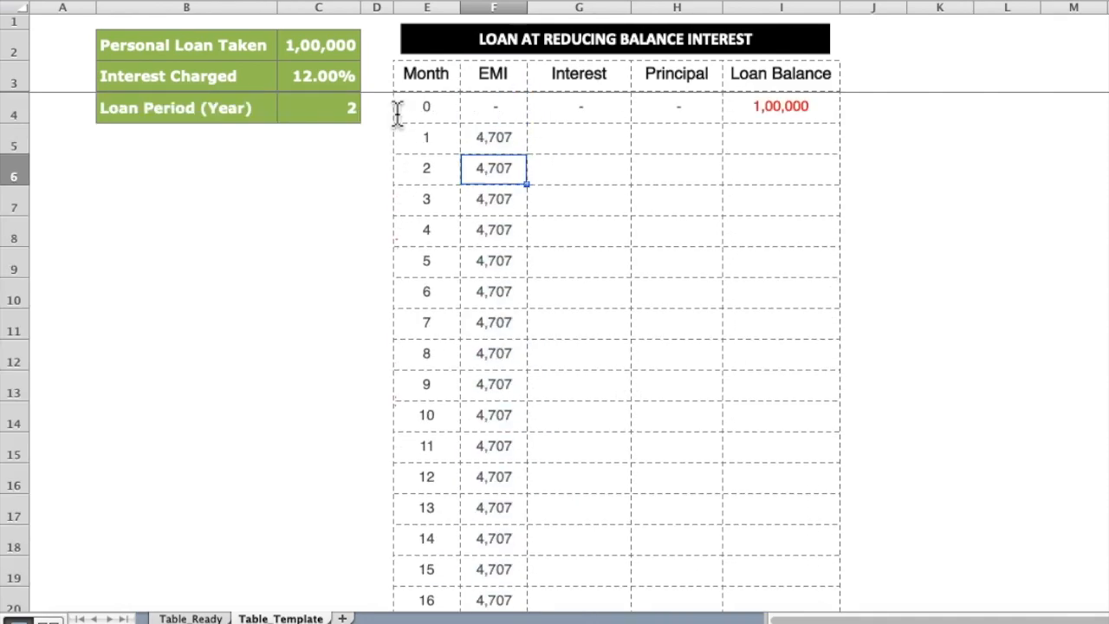
key(ctrl+Down)
key(Up)
key(ctrl+Up)
key(Down)
key(Down)
key(Down)
key(Up)
key(ctrl+shift+Down)
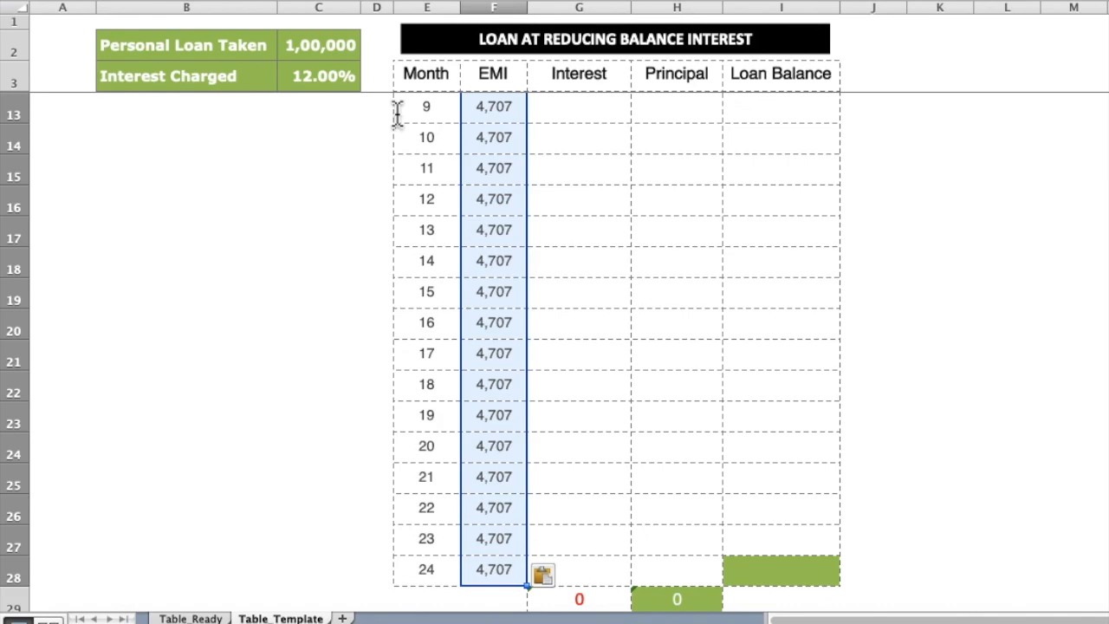
key(ctrl+Up)
key(Down)
key(Down)
key(Up)
key(Up)
key(ctrl+shift+Down)
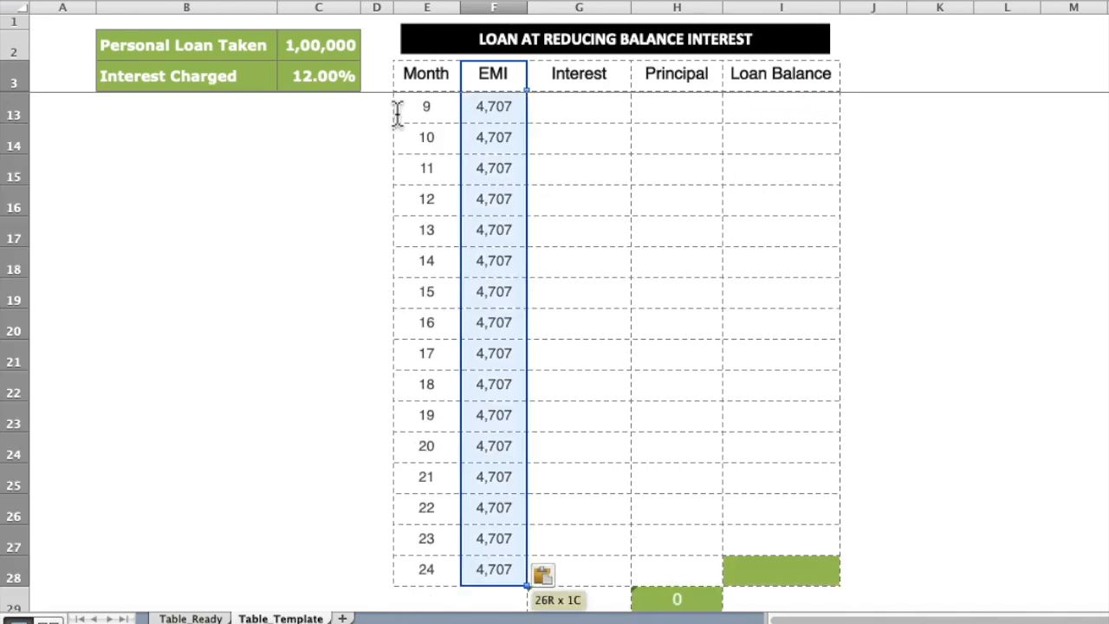
key(Up)
key(Down)
key(Down)
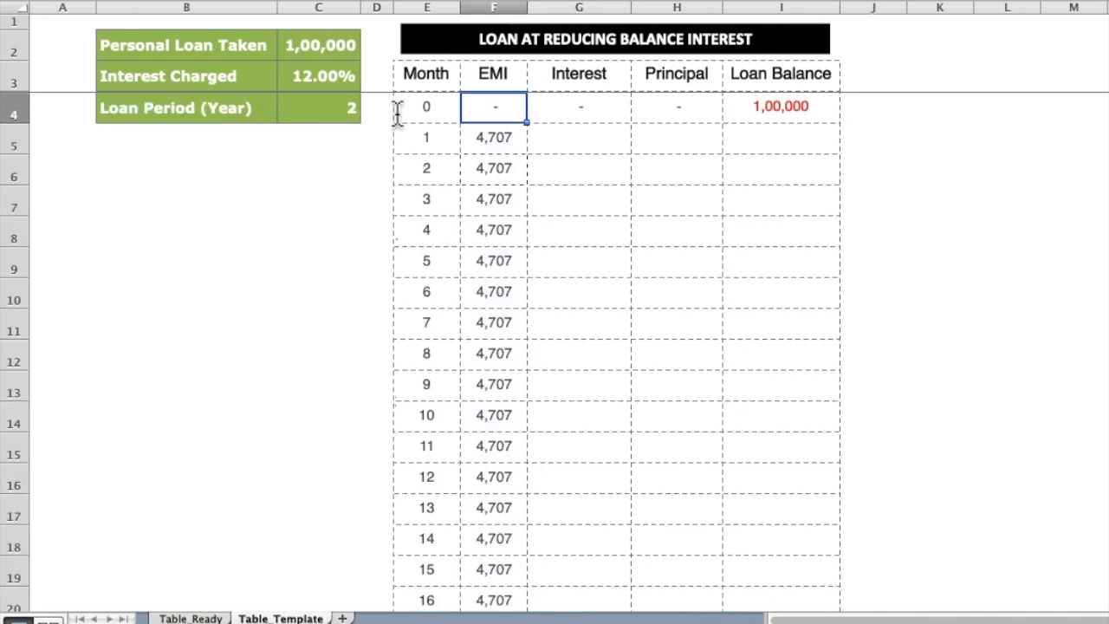
Calculate the month 1 interest in G5 with the formula =I4*C3/12.
key(Down)
key(Right)
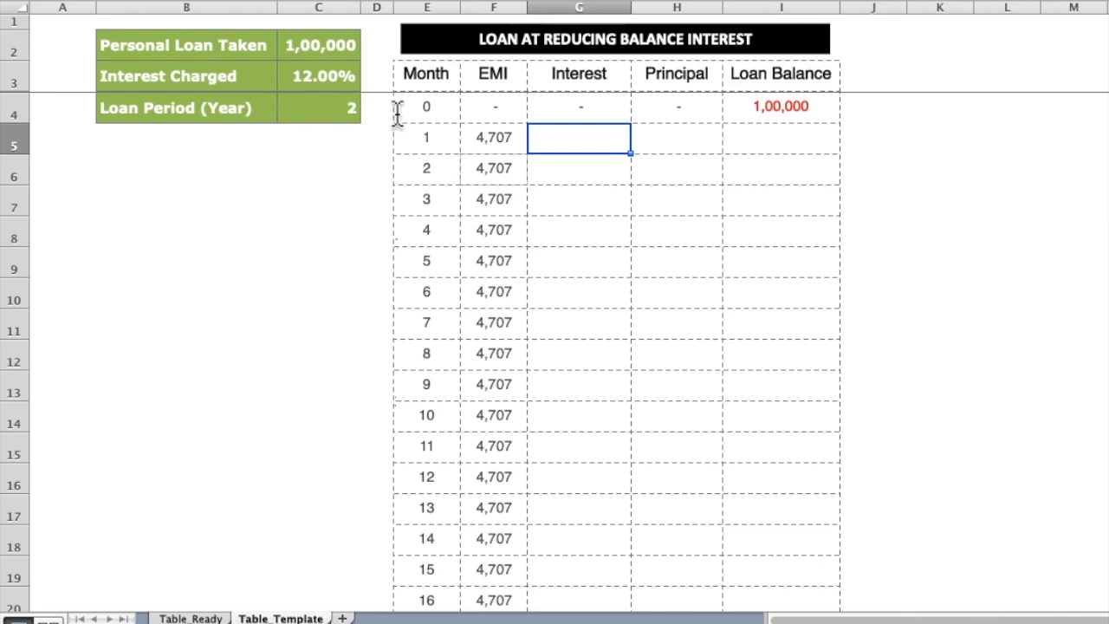
text(=)
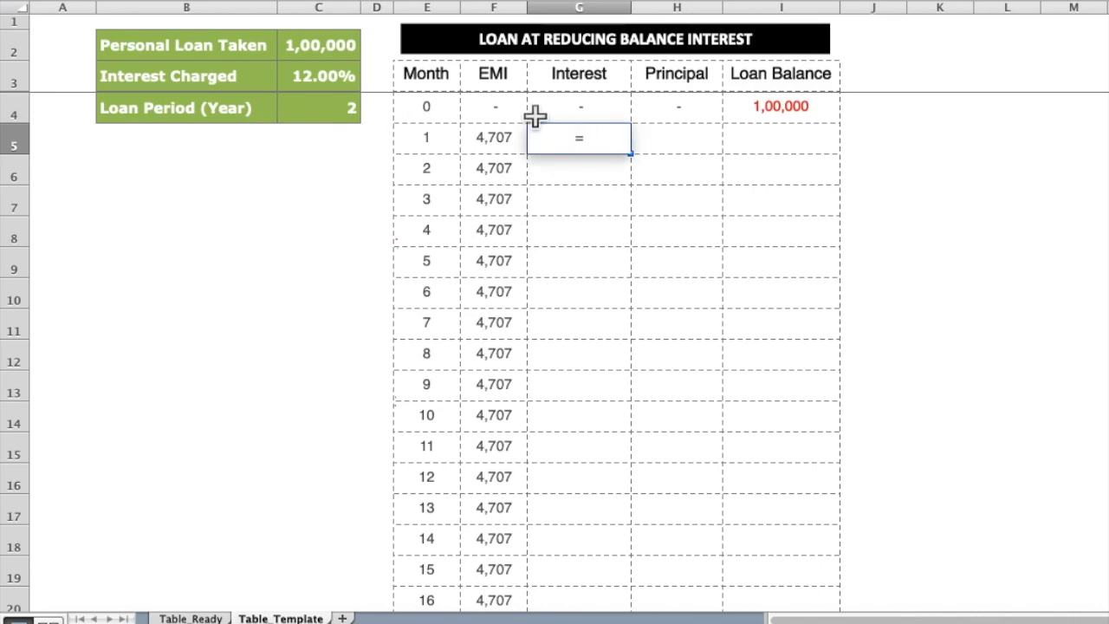
click(793, 113)
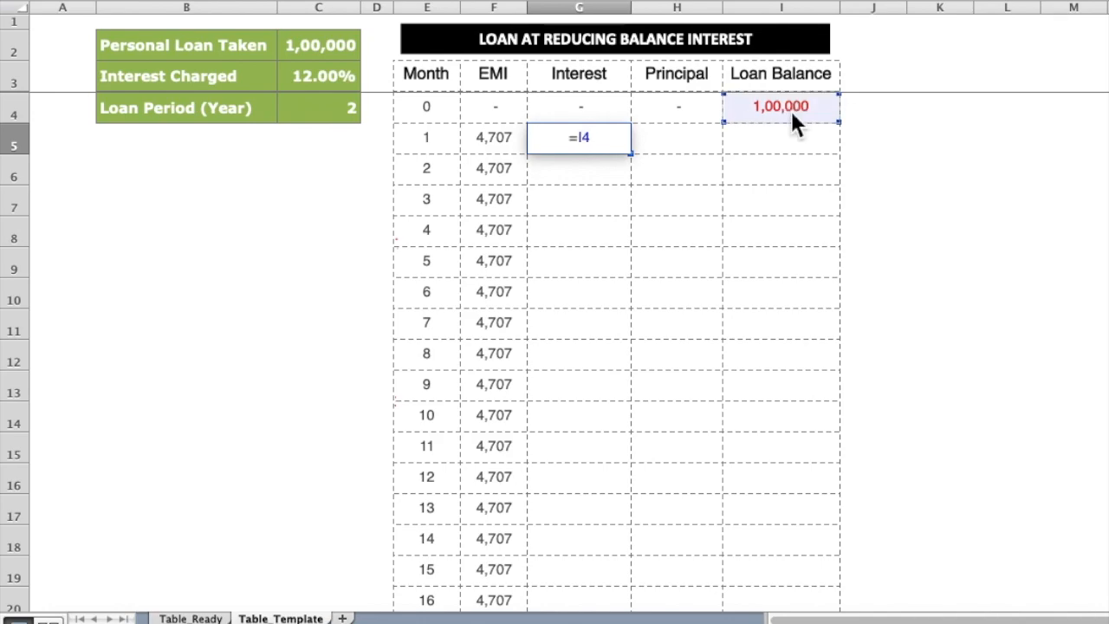
text(*)
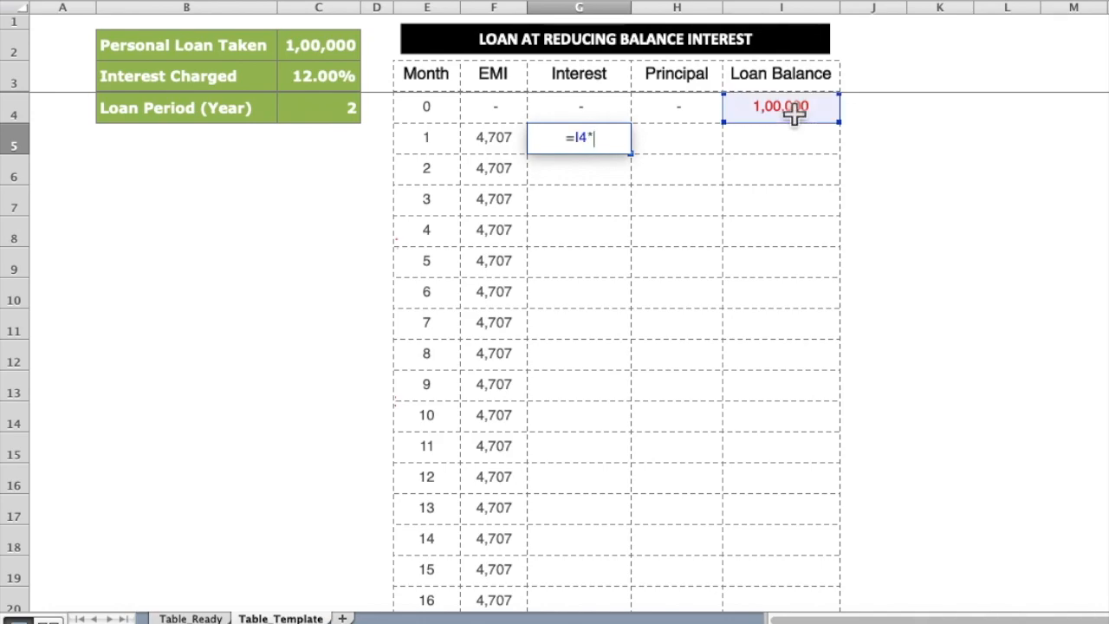
click(324, 81)
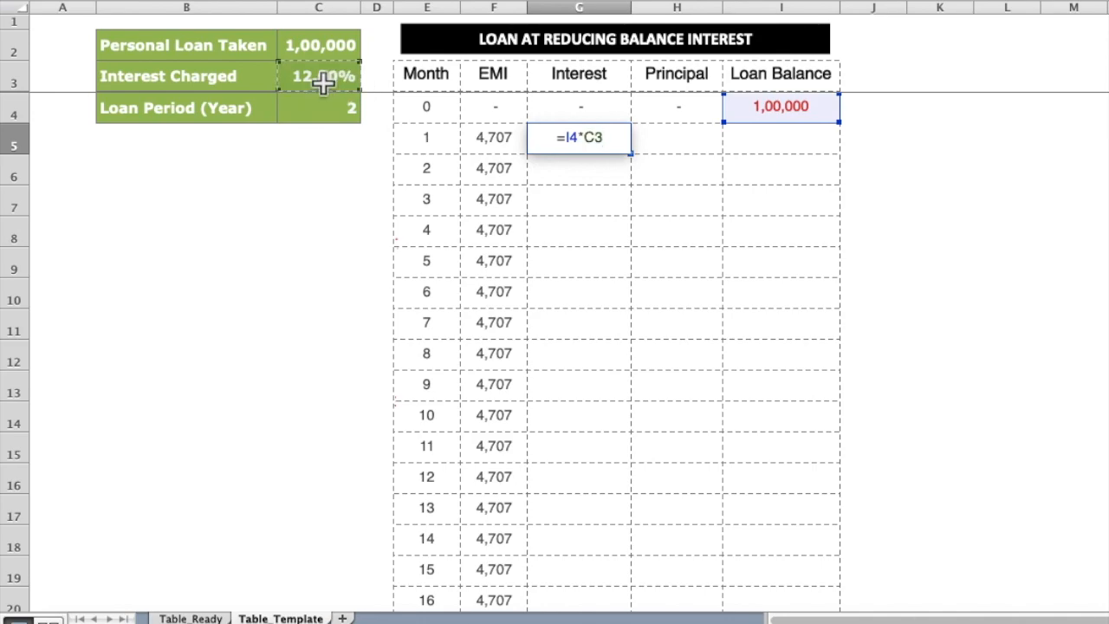
text(/12)
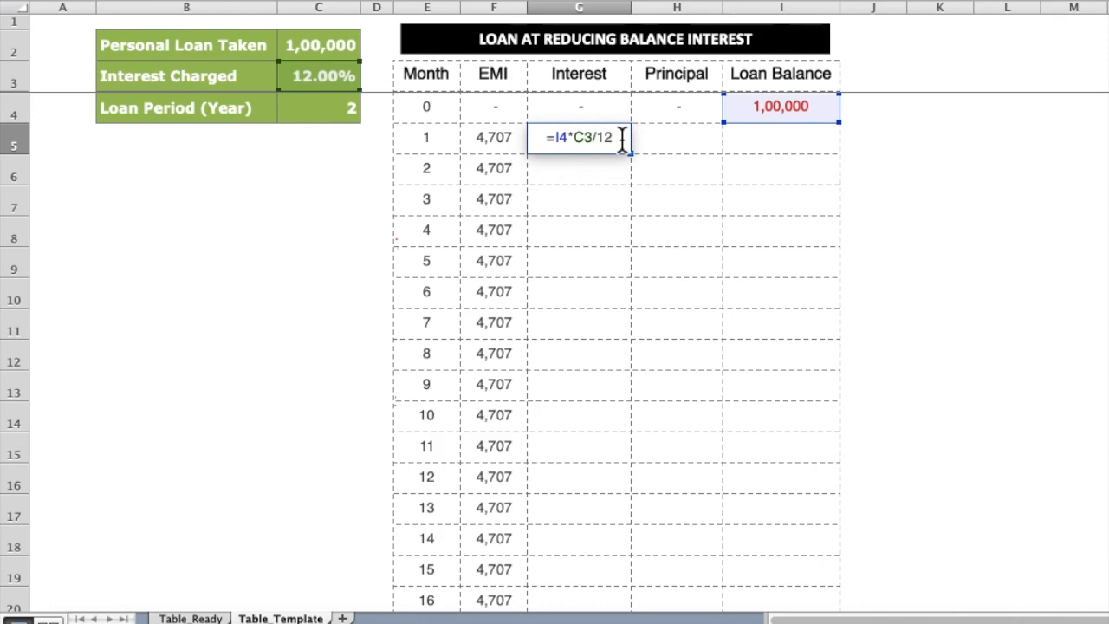
key(Return)
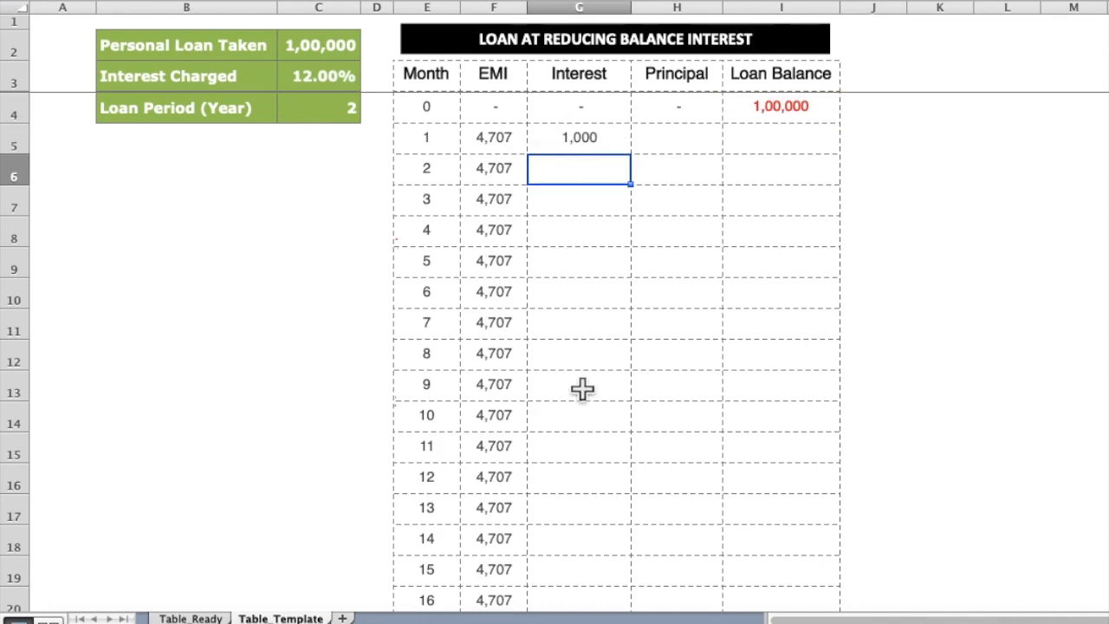
key(Up)
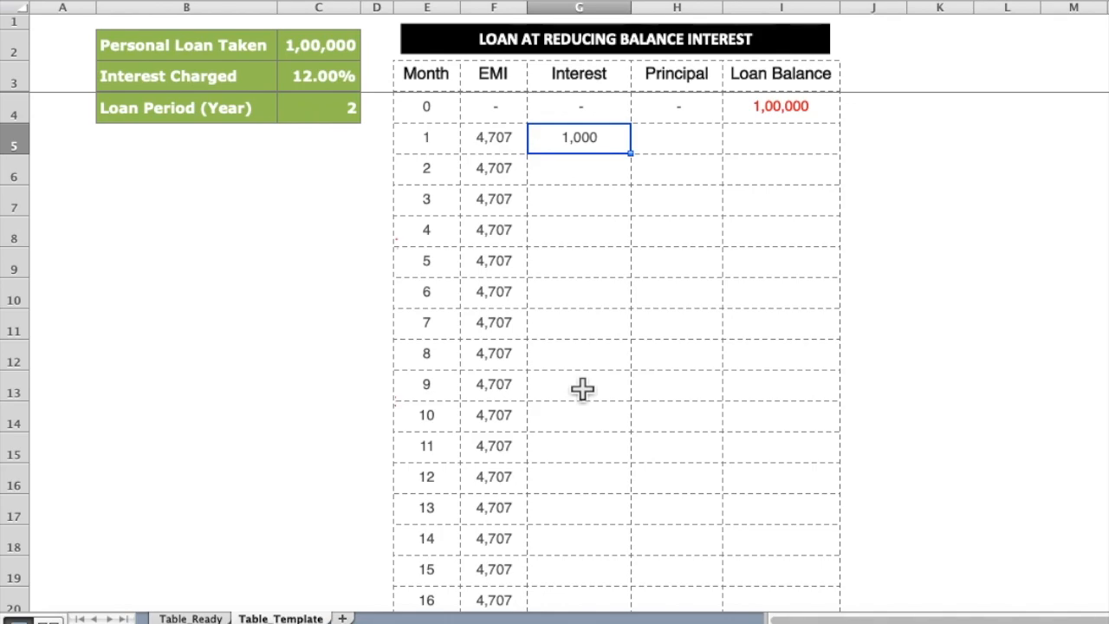
Calculate the month 1 principal in H5 by subtracting interest from EMI with =F5-G5.
key(Left)
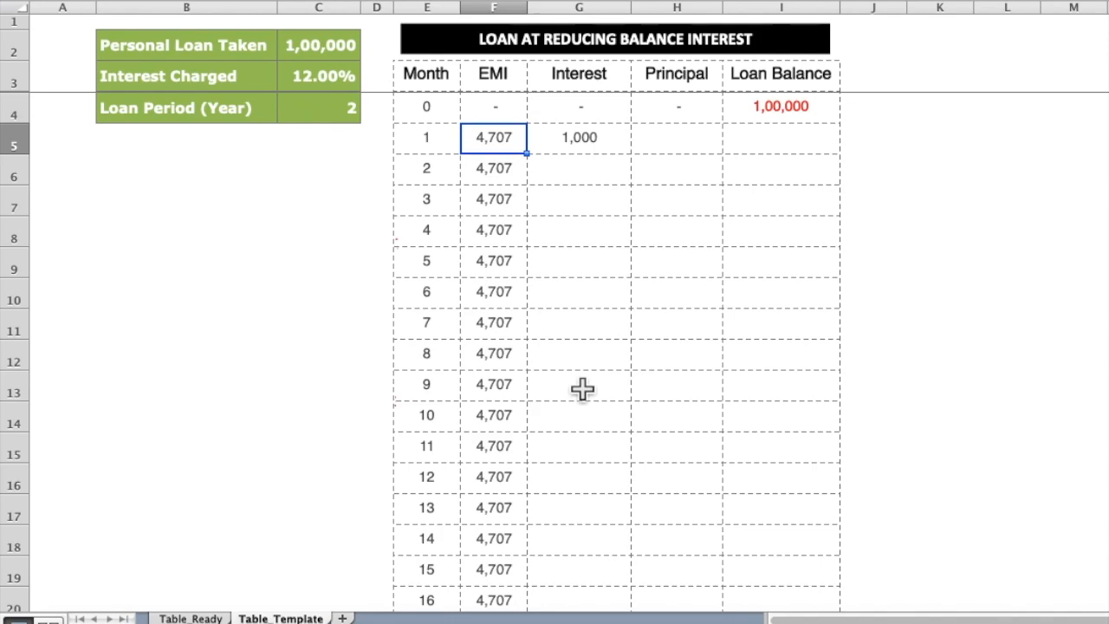
key(Right)
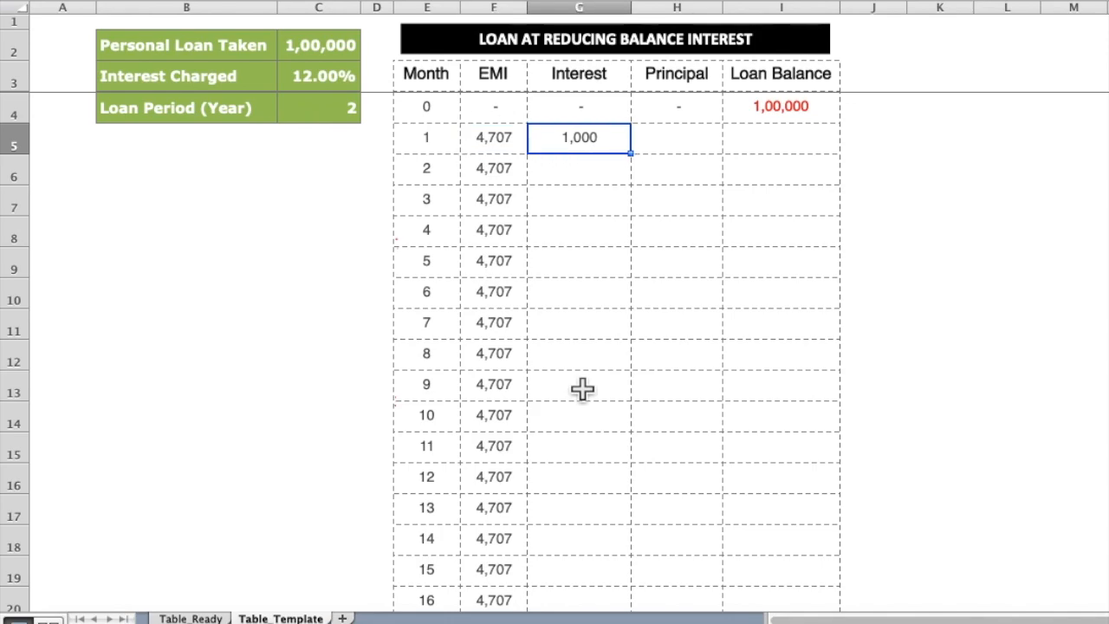
key(Right)
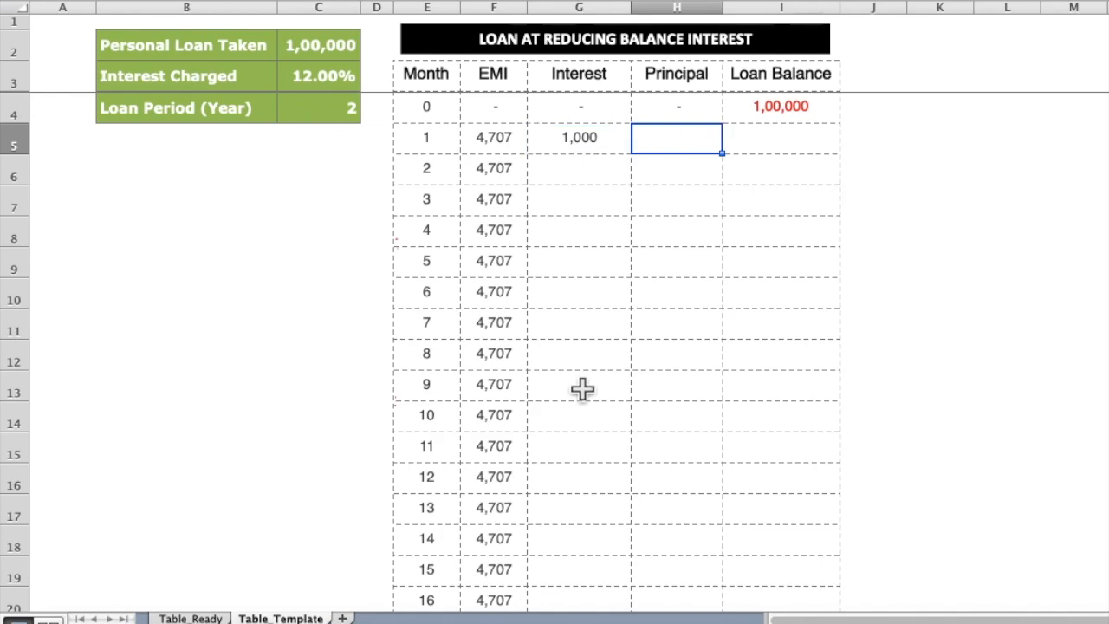
text(=)
key(Left)
key(Left)
text(-)
key(Left)
key(Return)
key(Up)
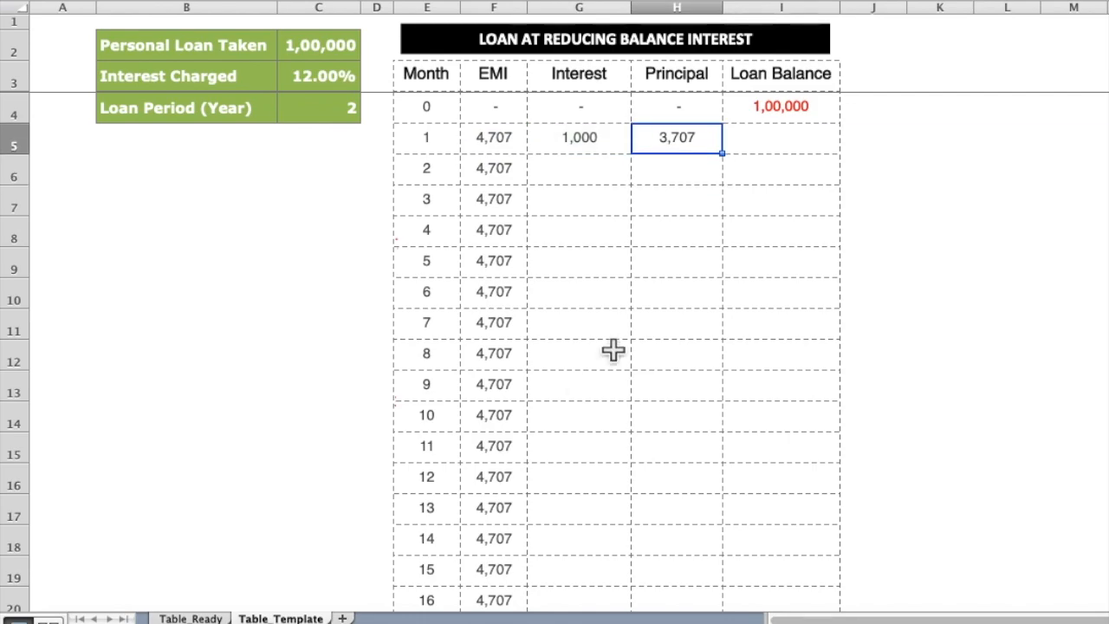
Calculate the month 1 loan balance in I5 by subtracting the principal from the opening balance with =I4-H5.
click(700, 80)
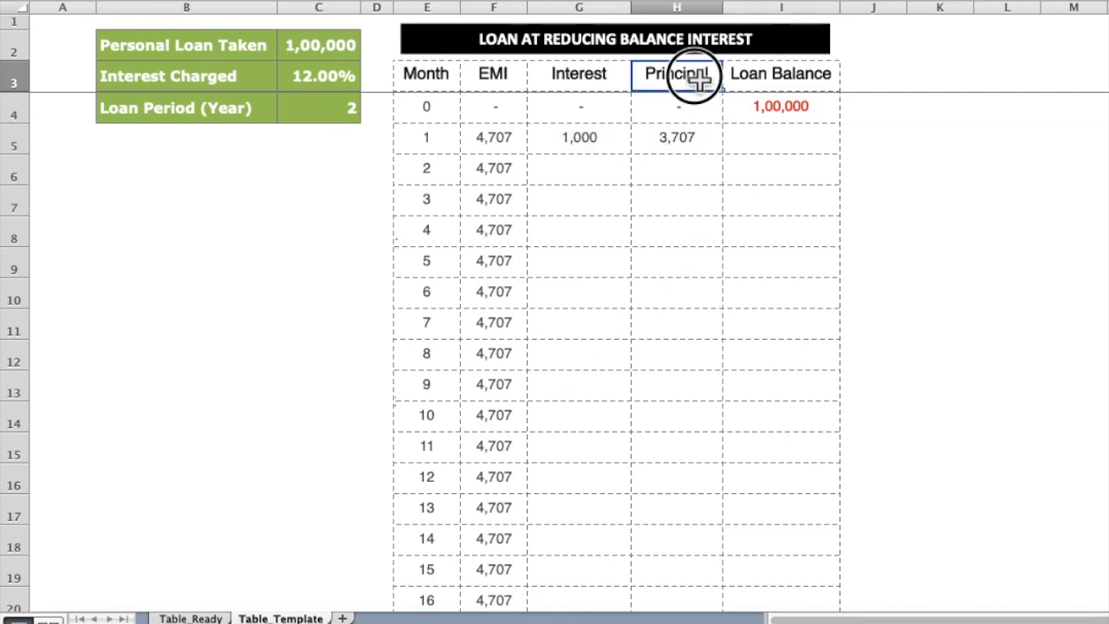
key(Down)
key(Down)
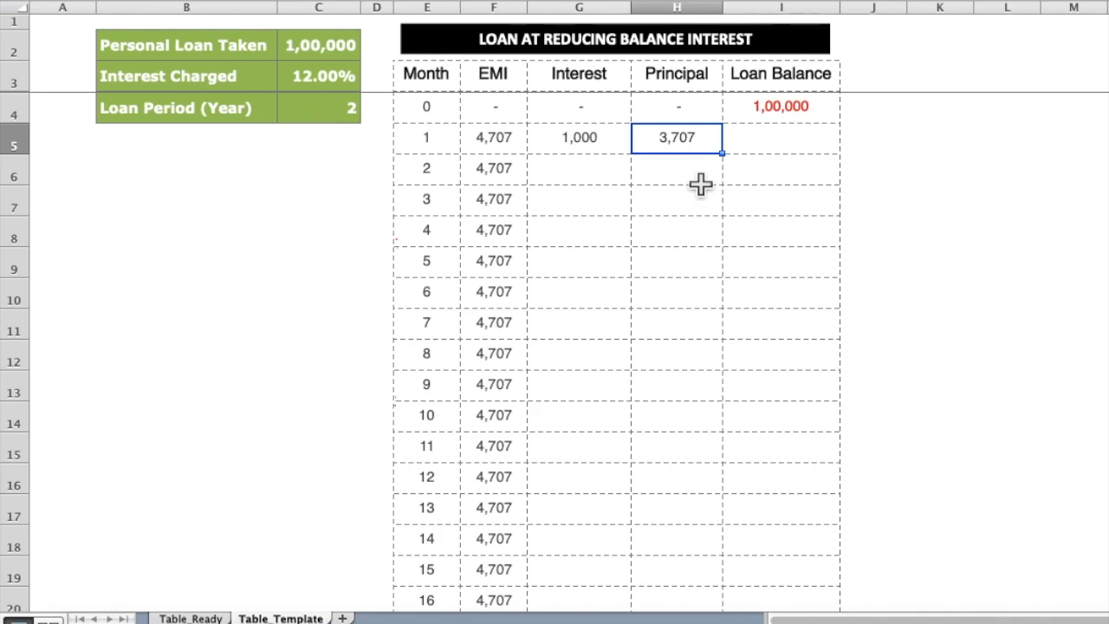
key(Right)
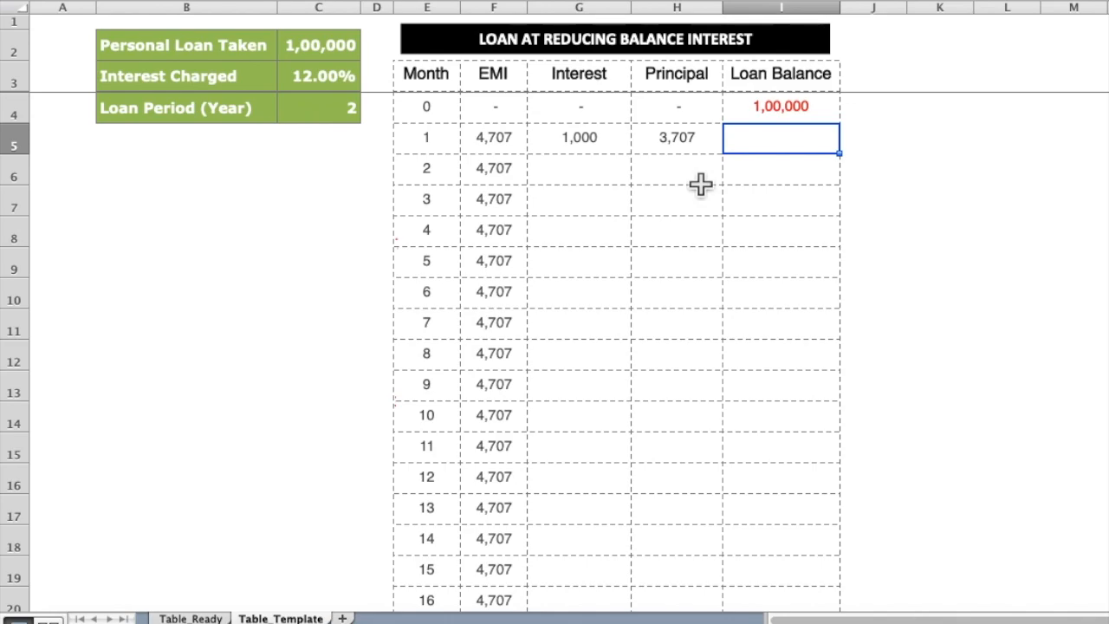
text(=)
key(Up)
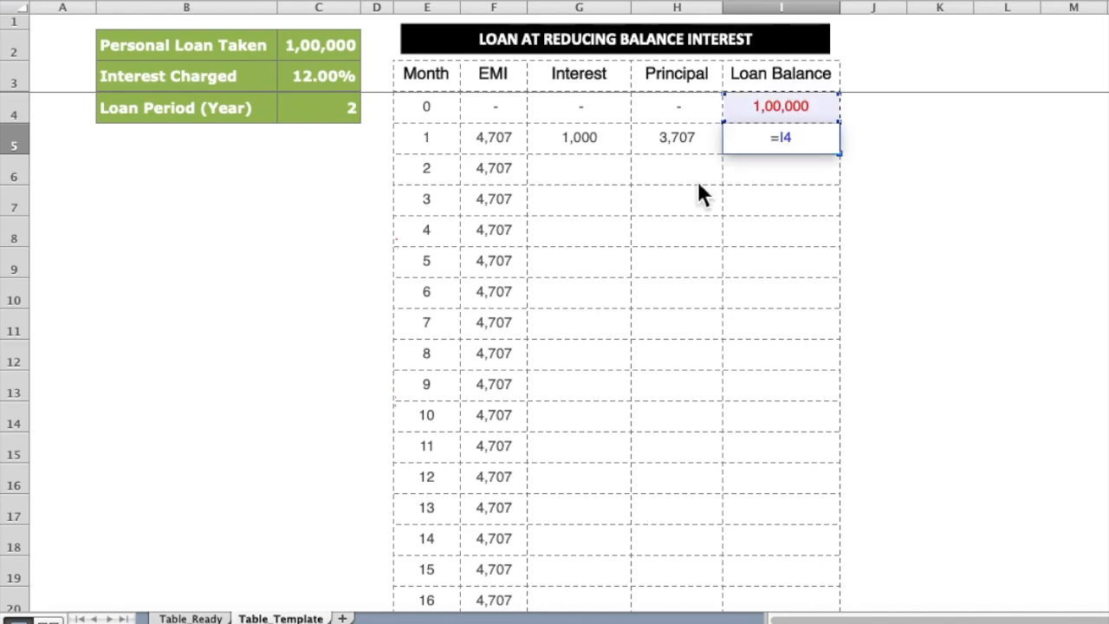
text(-)
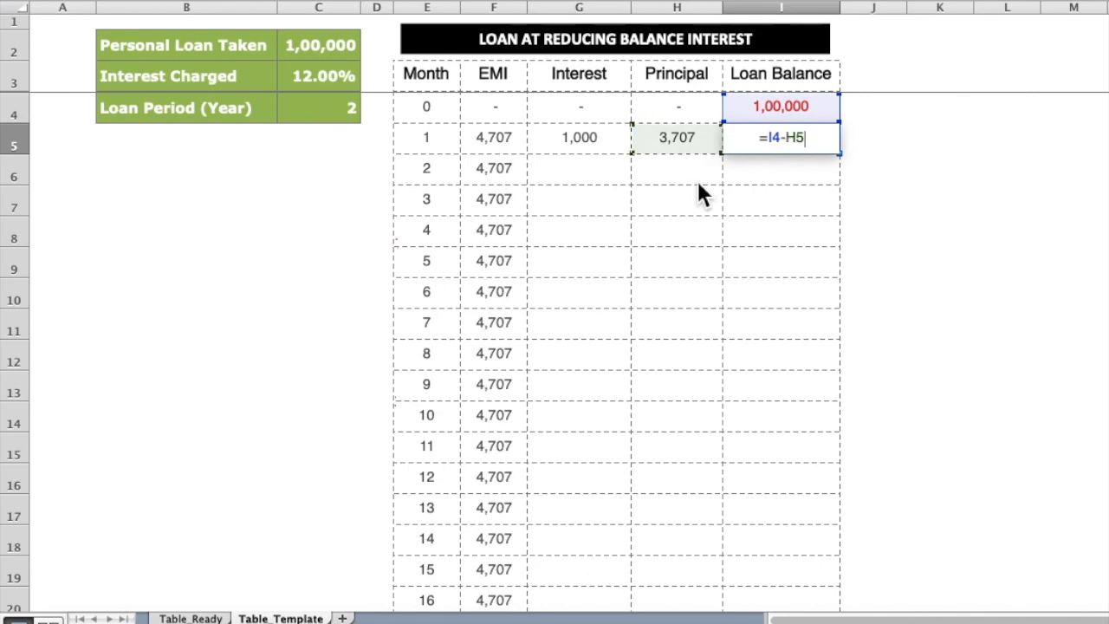
key(Return)
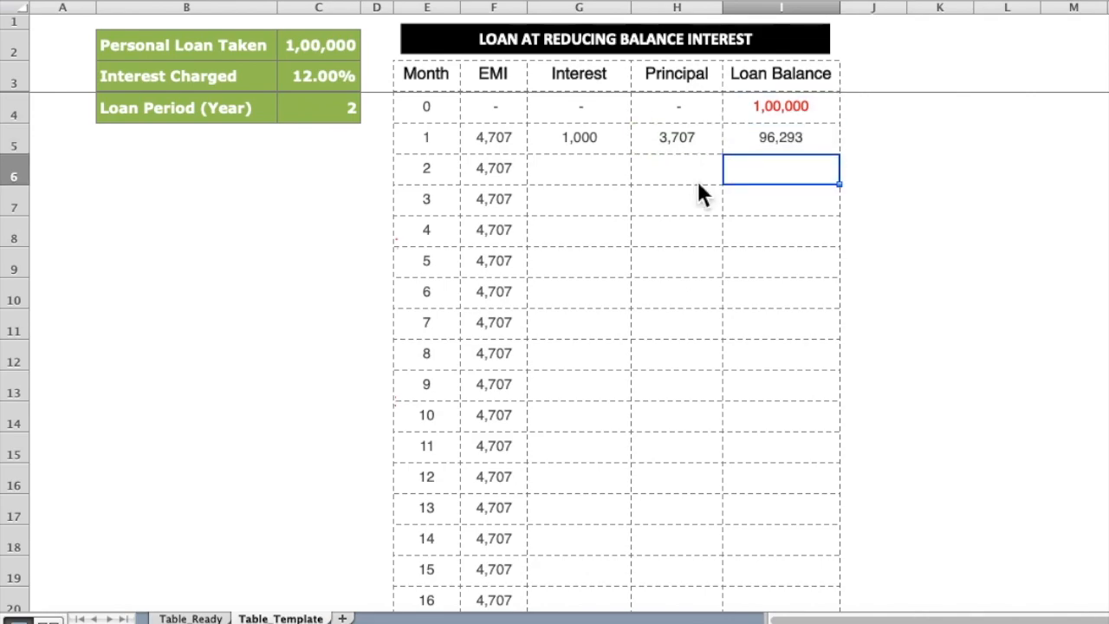
key(Up)
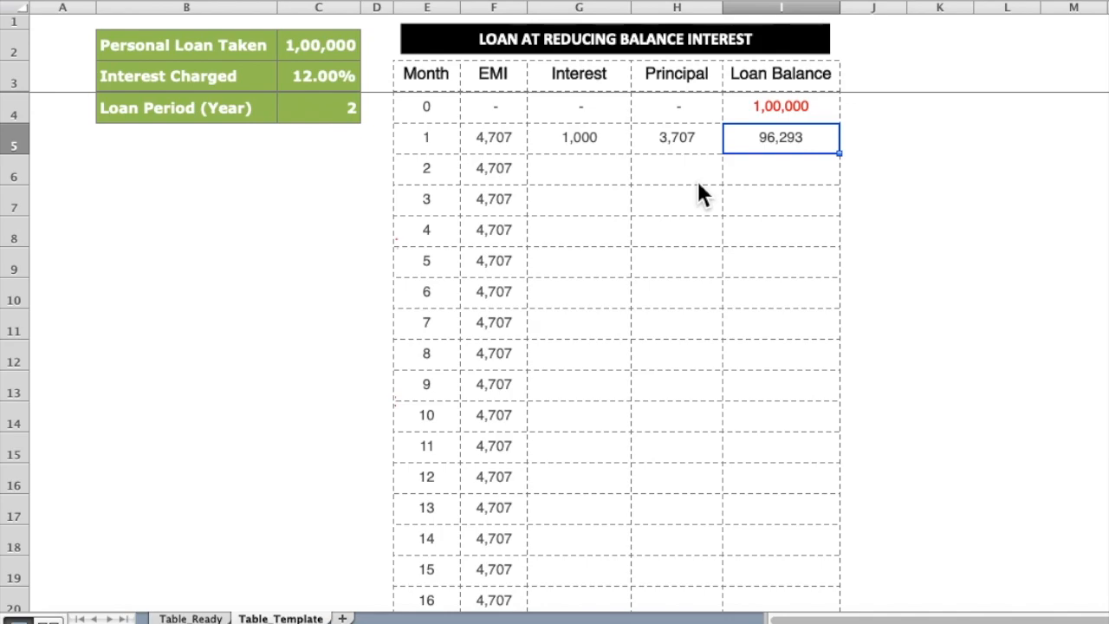
key(Left)
key(Left)
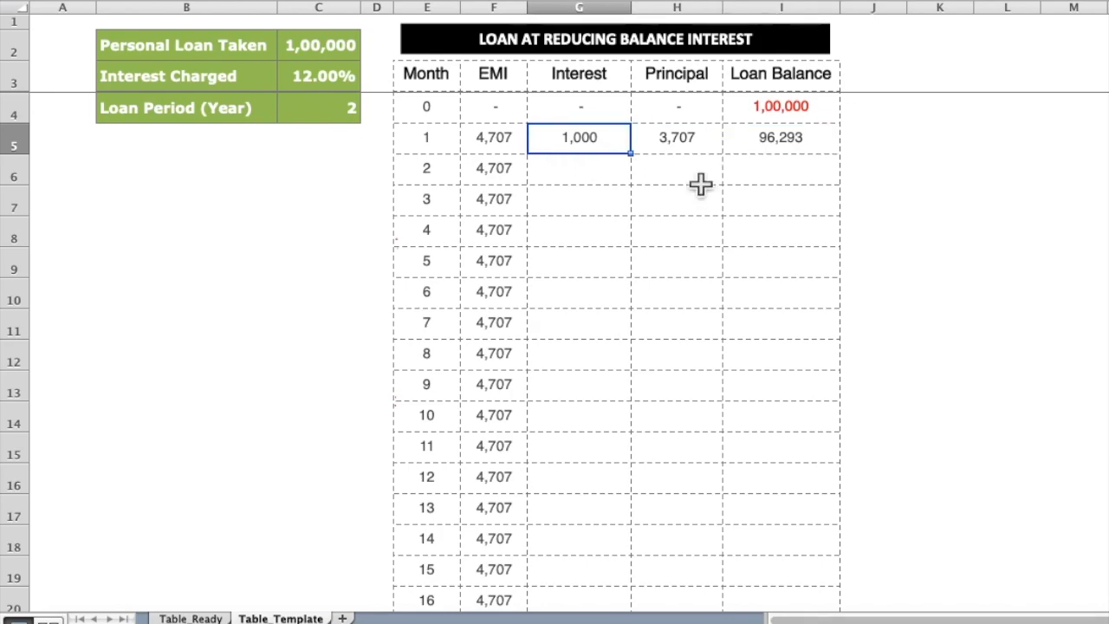
key(shift+Right)
key(shift+Right)
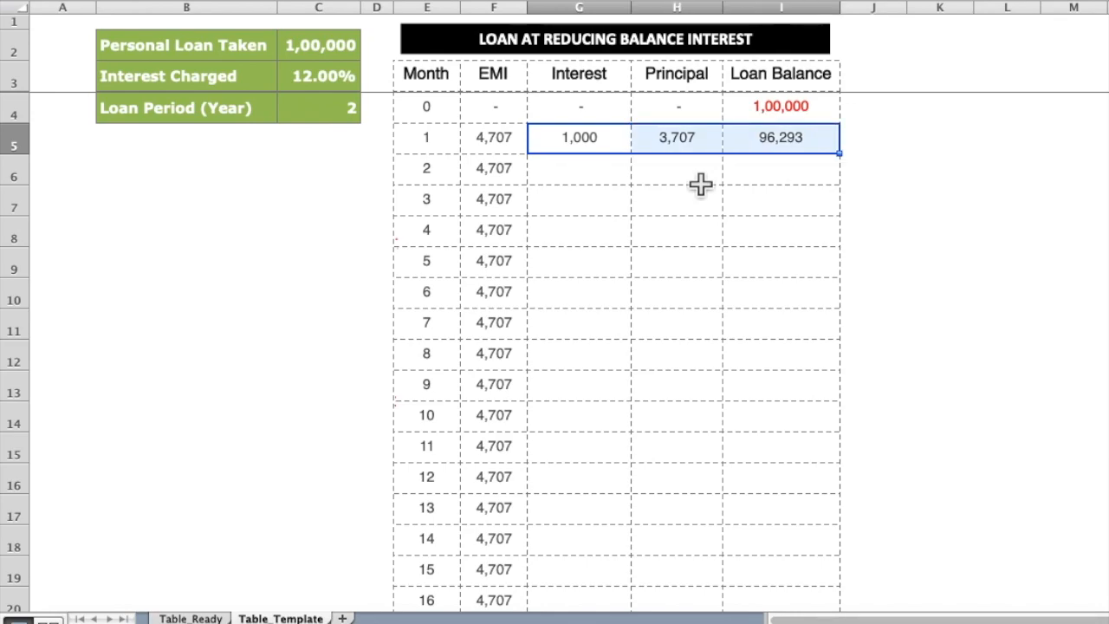
key(super+c)
key(Down)
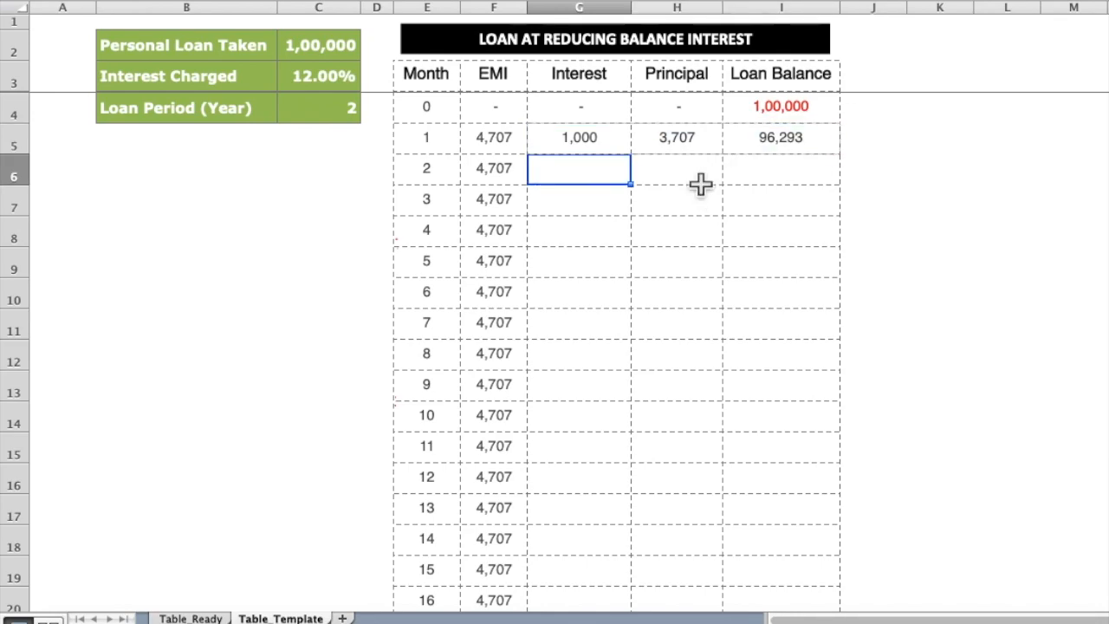
key(super+shift+Down)
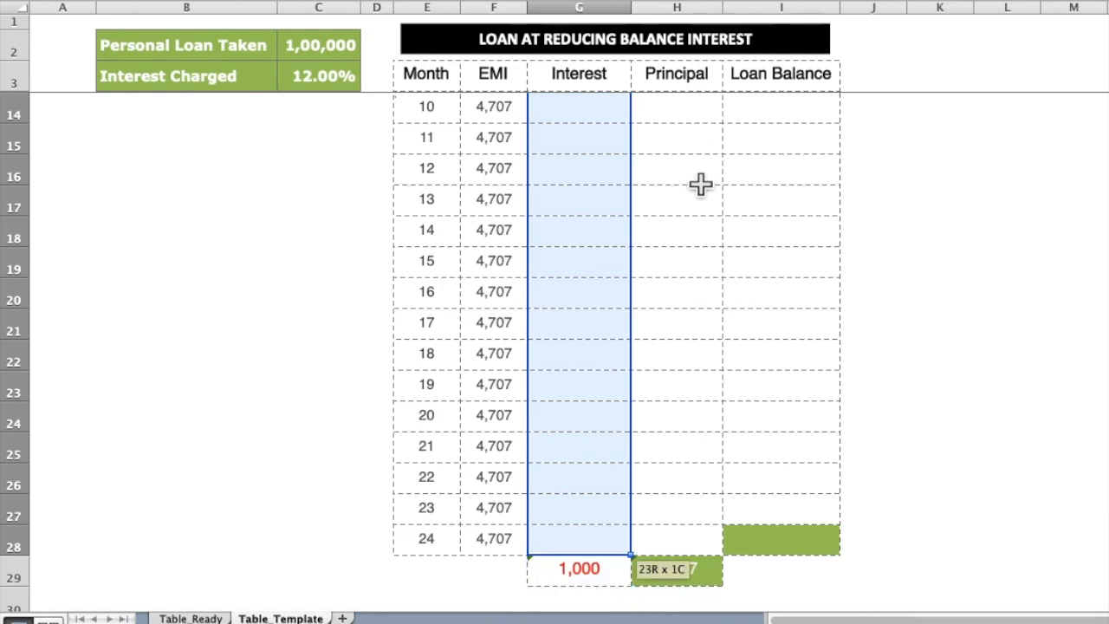
key(Up)
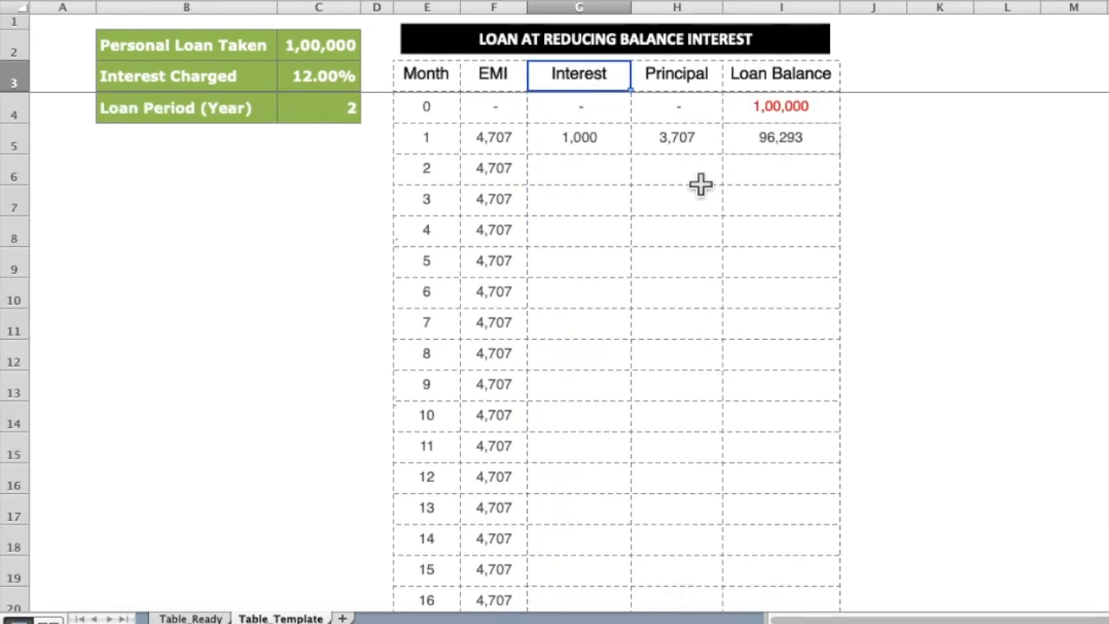
key(Escape)
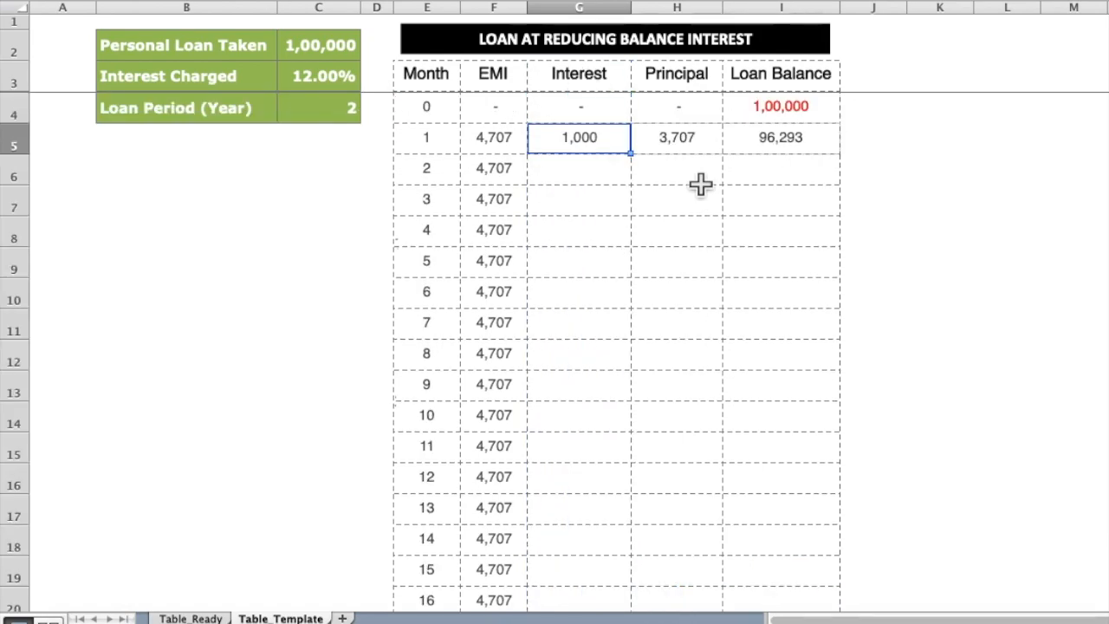
key(super+c)
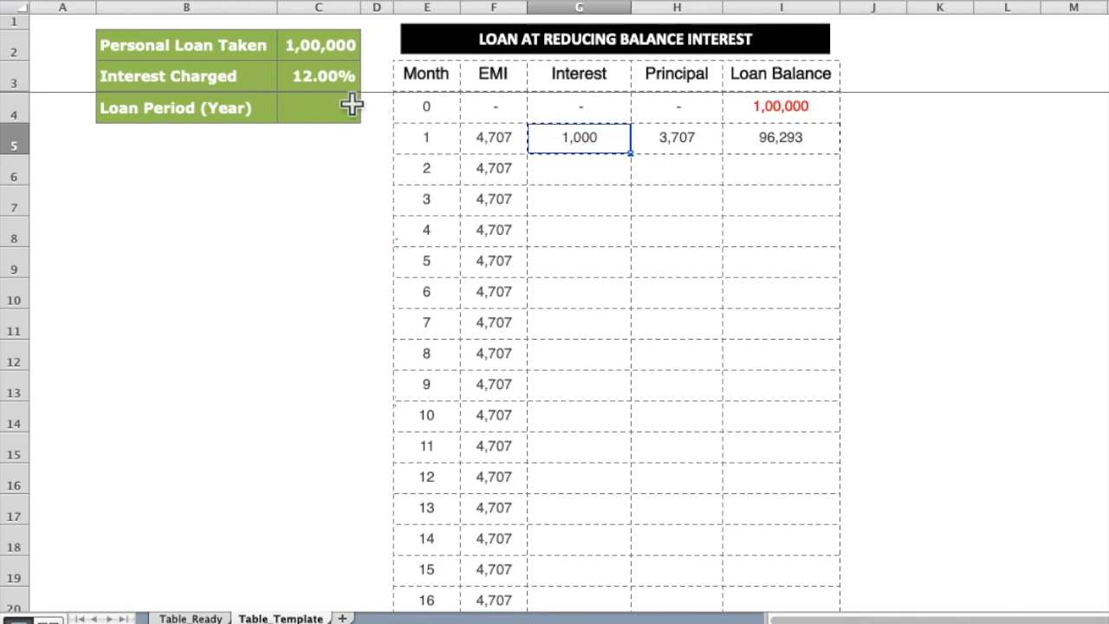
Make the interest rate reference absolute in the month 1 interest formula in G5, so it reads =I4*$C$3/12.
click(334, 78)
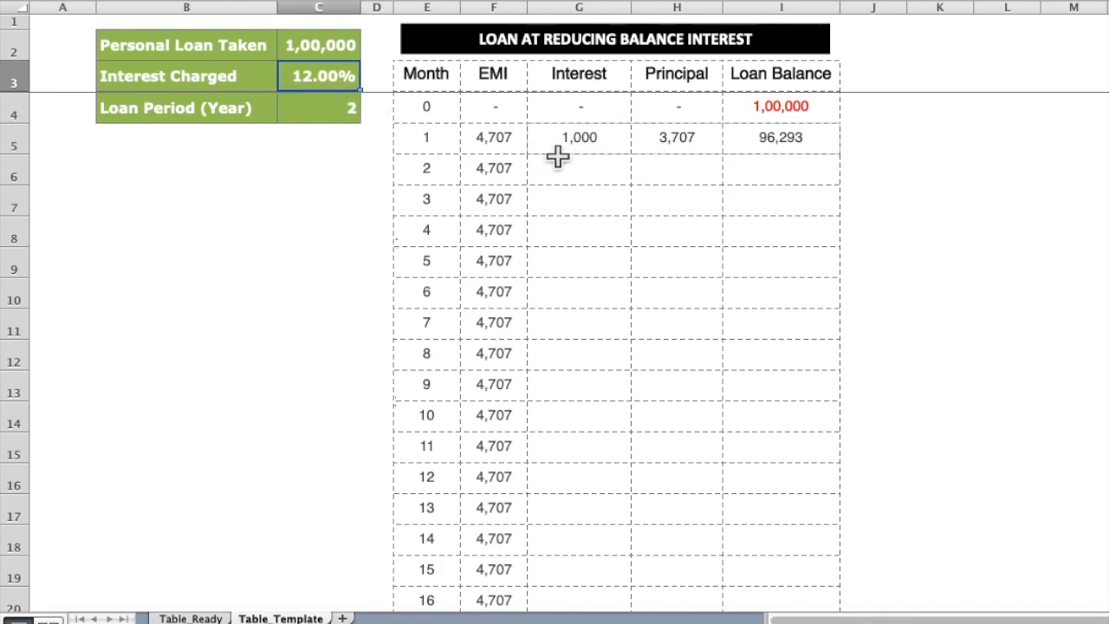
click(590, 143)
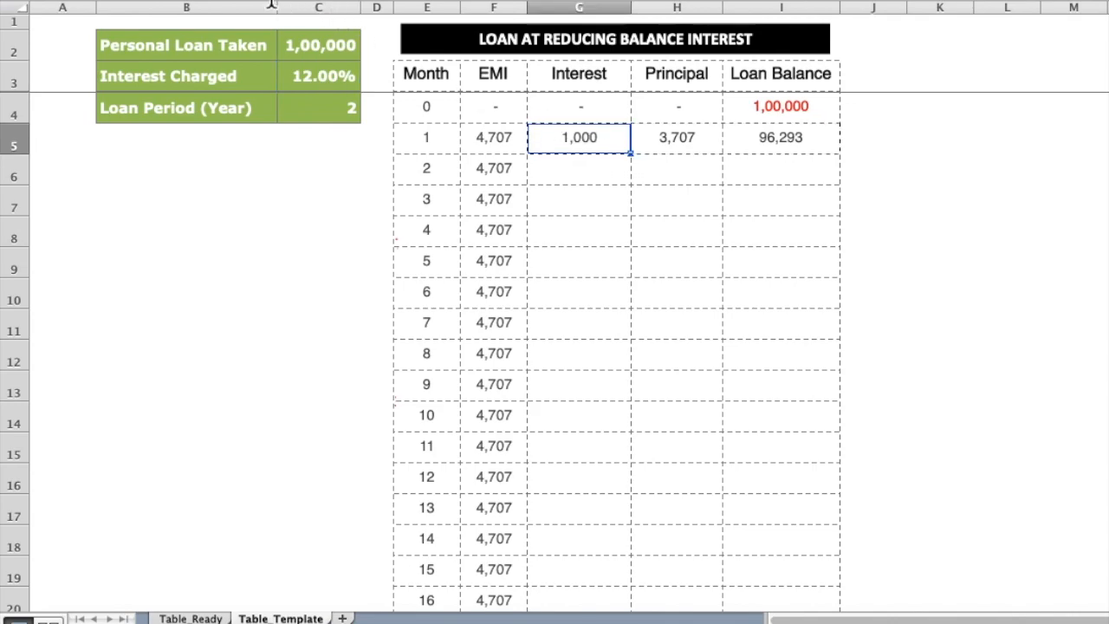
key(F2)
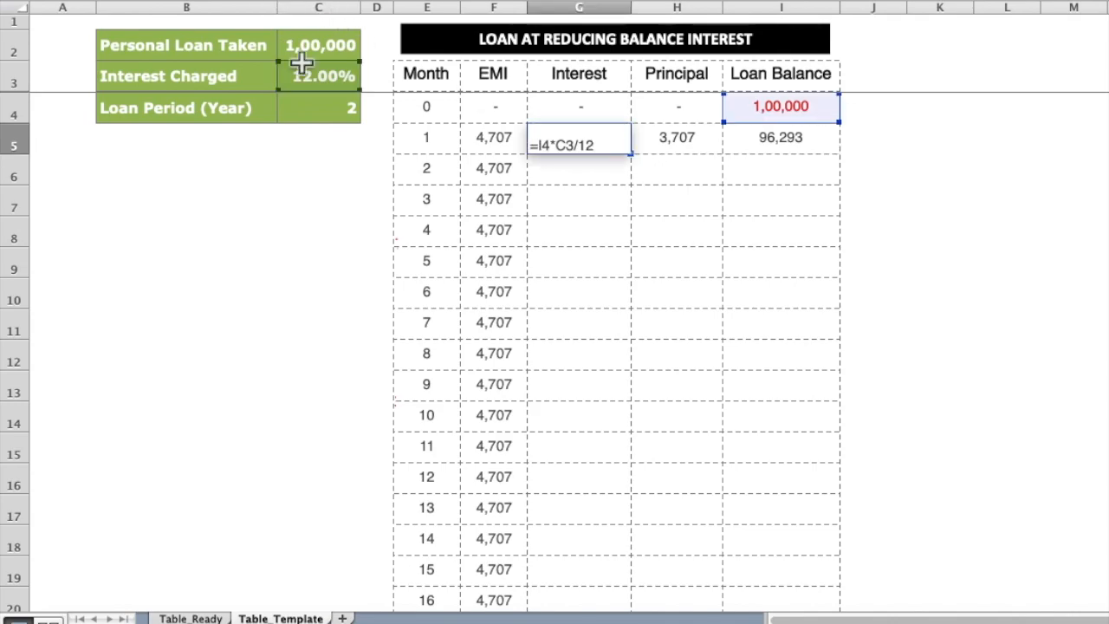
key(Left)
key(Left)
key(Left)
key(Left)
key(Left)
text($)
key(Right)
text($)
key(Return)
key(Up)
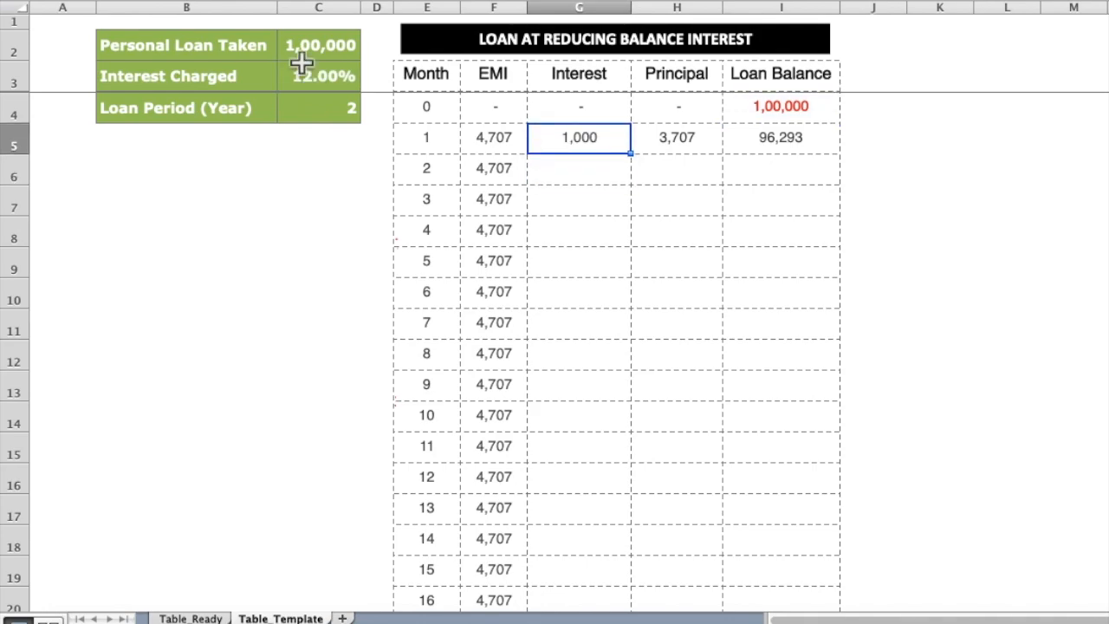
Copy the month 1 interest, principal and loan balance formulas in G5:I5 down through month 24 in row 28.
key(shift+Right)
key(shift+Right)
key(Down)
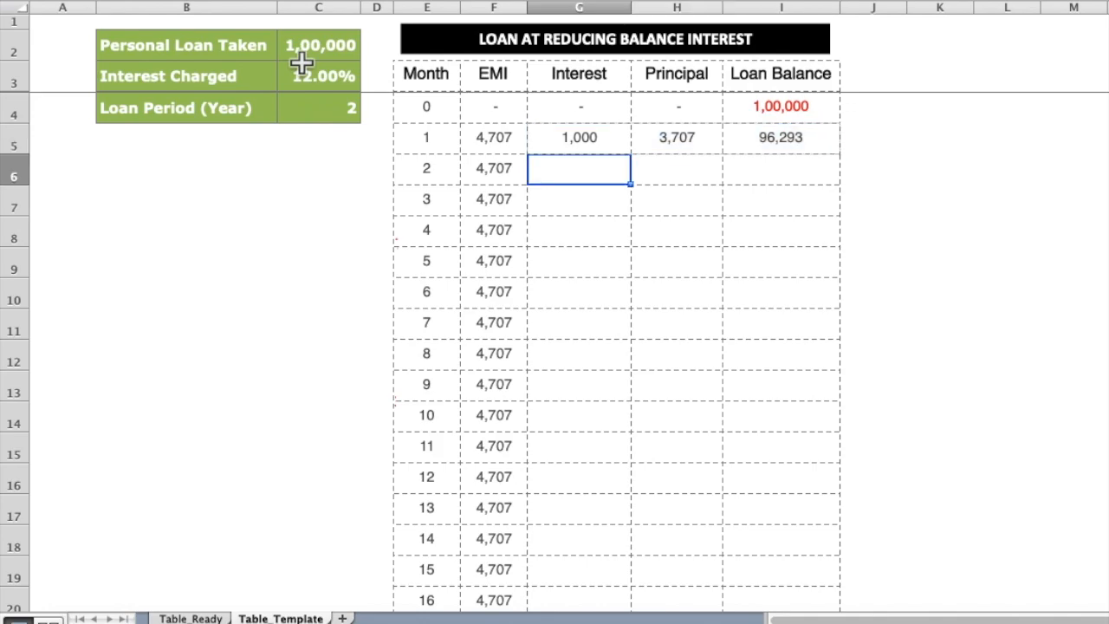
key(ctrl+shift+Down)
key(shift+Up)
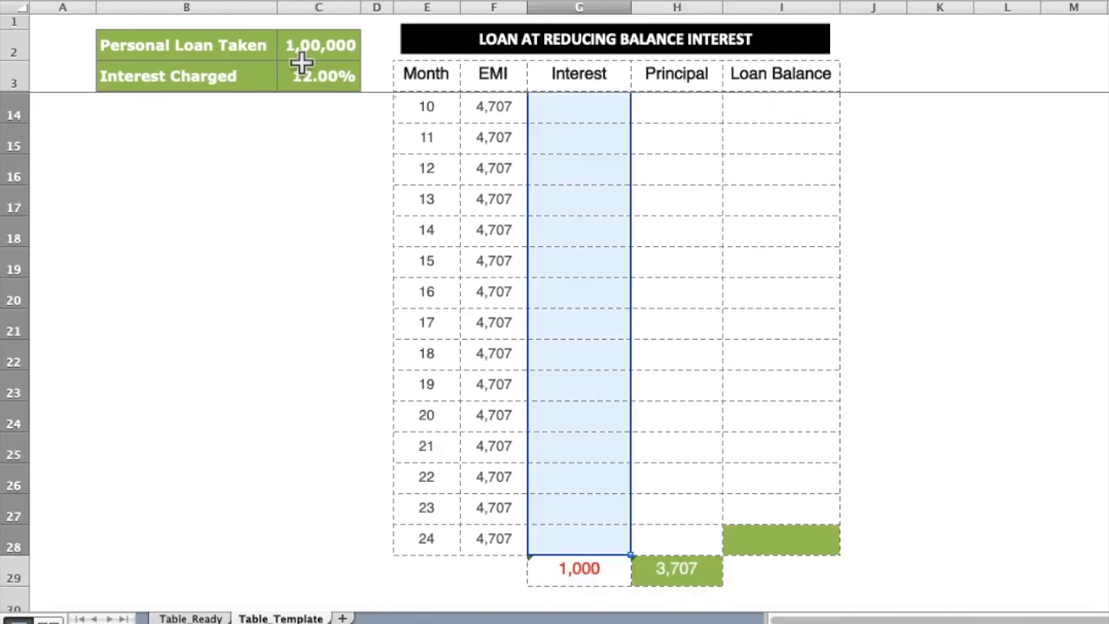
key(ctrl+v)
key(Up)
key(Up)
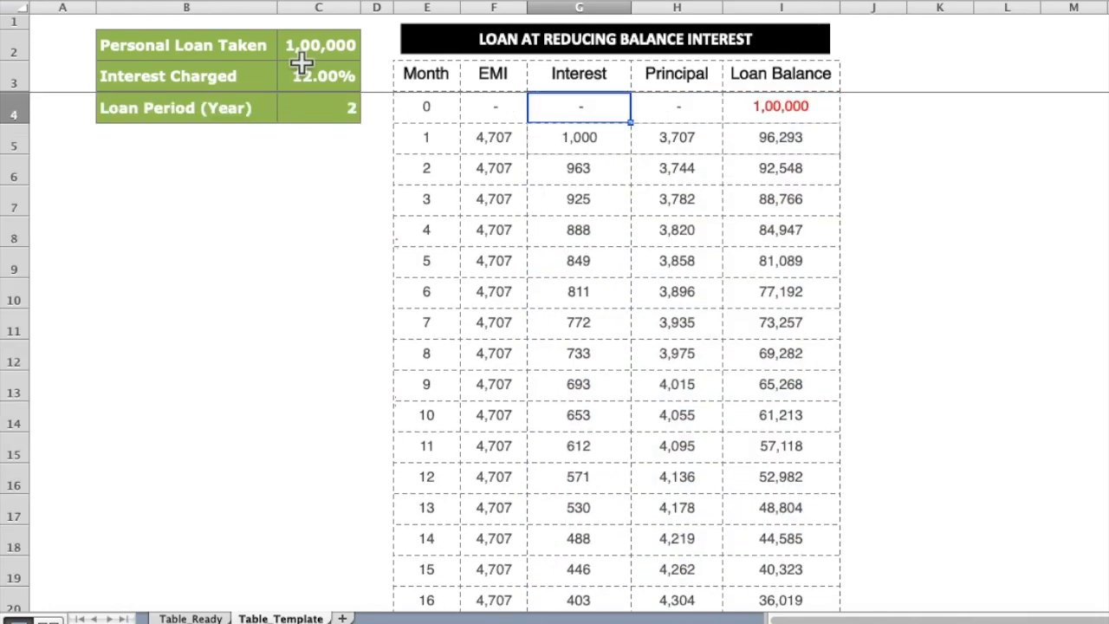
Examine the filled interest, principal and loan balance values from month 2 down to the totals row.
key(Down)
key(Down)
key(Right)
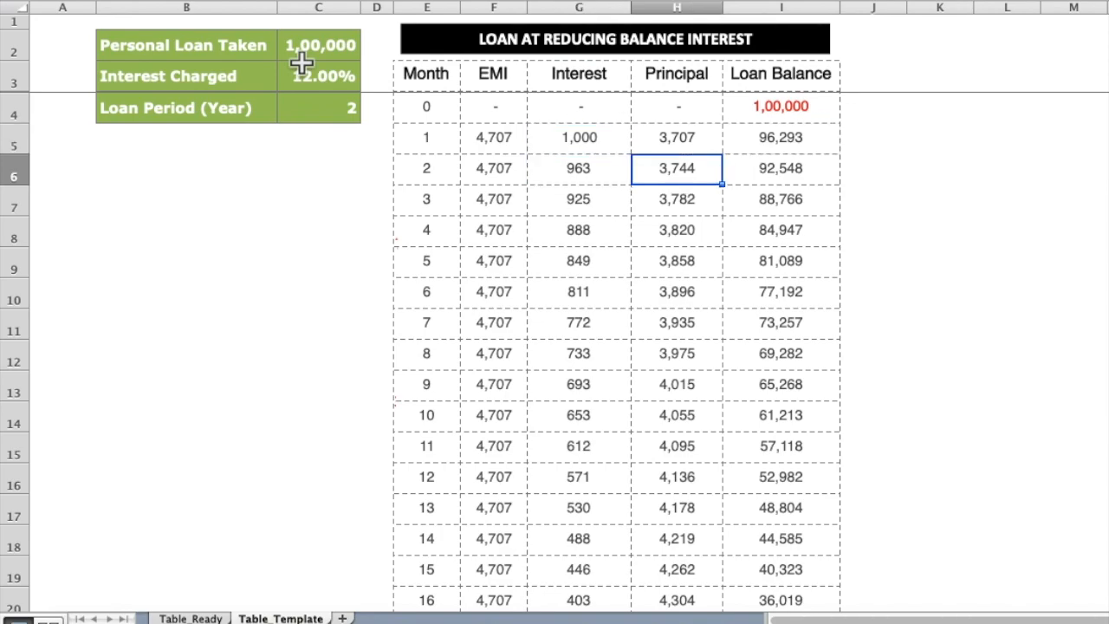
key(Right)
key(Left)
key(Left)
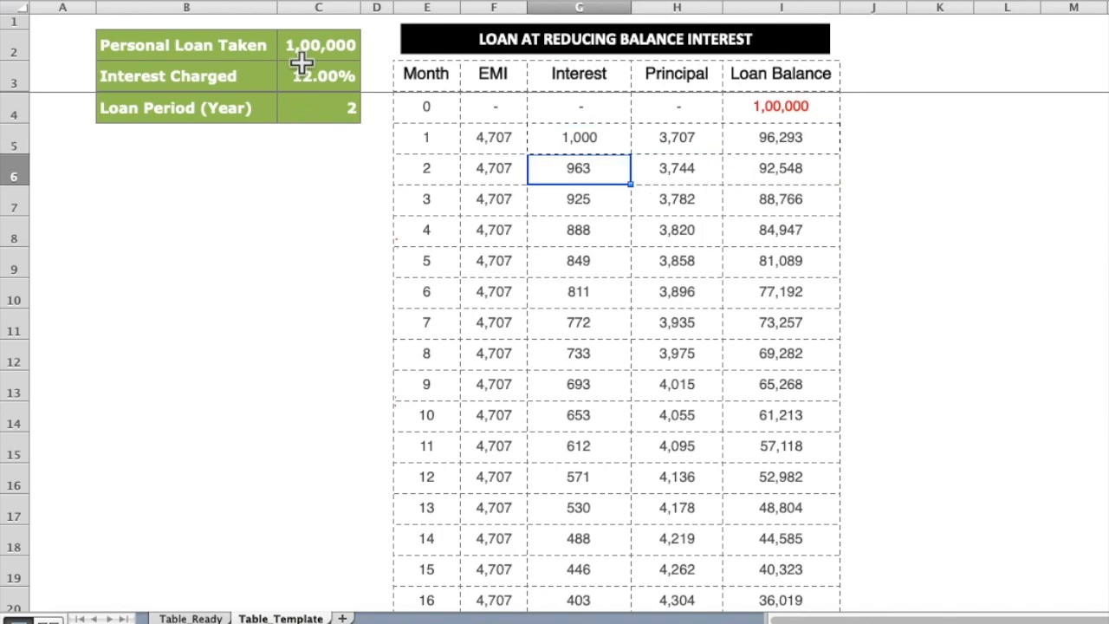
key(ctrl+Down)
key(Down)
key(Up)
key(Up)
Copy the green cell formatting of the principal total in H29 to the month 24 loan balance in I28.
key(Right)
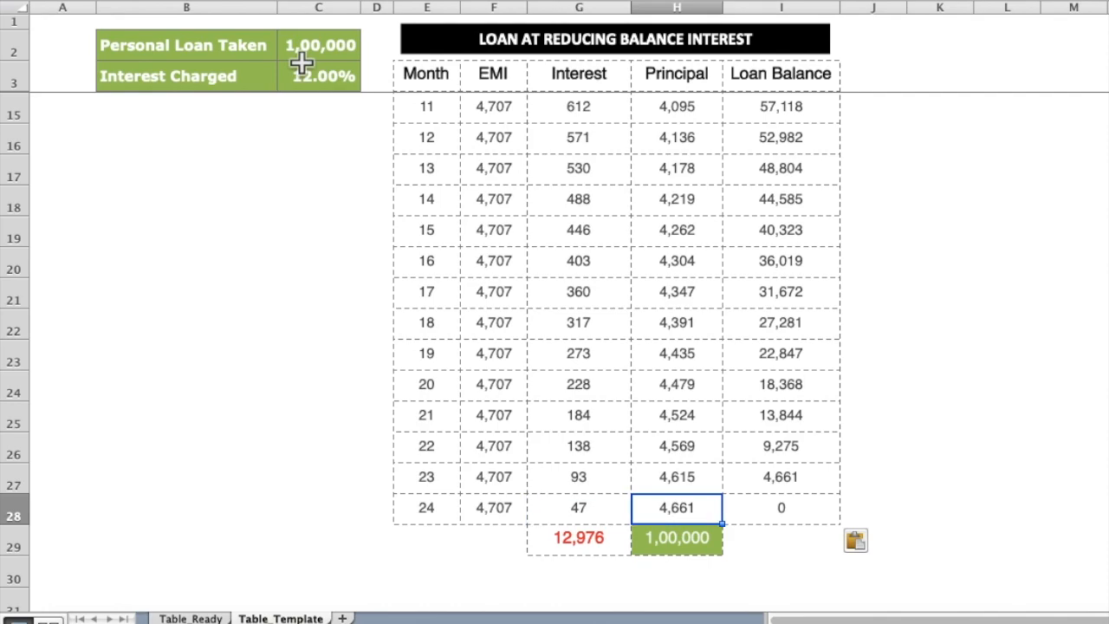
key(Down)
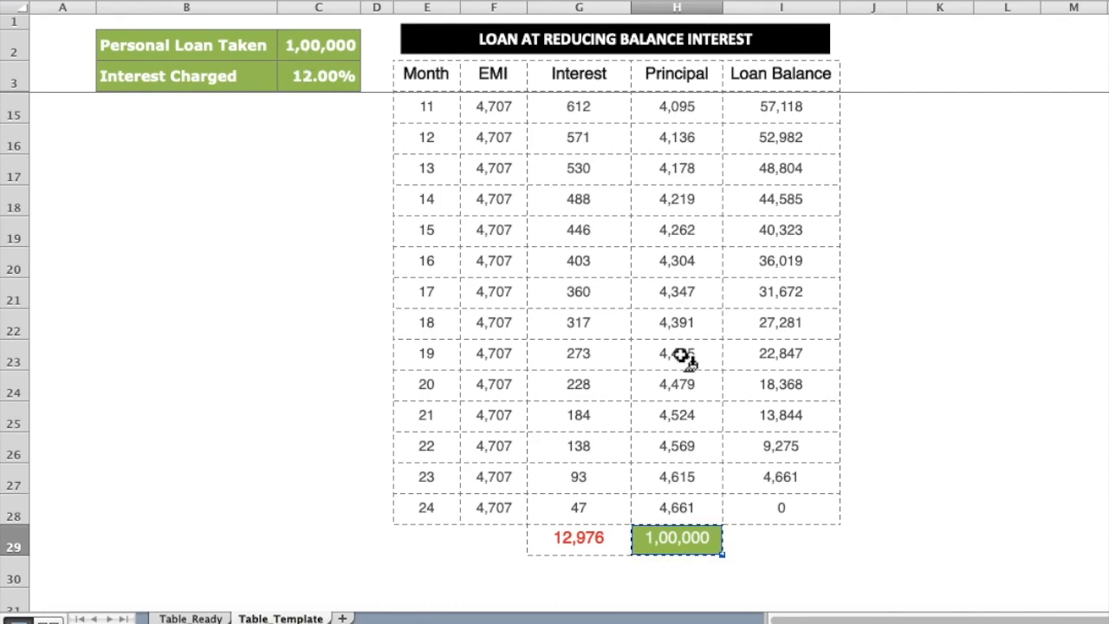
click(774, 514)
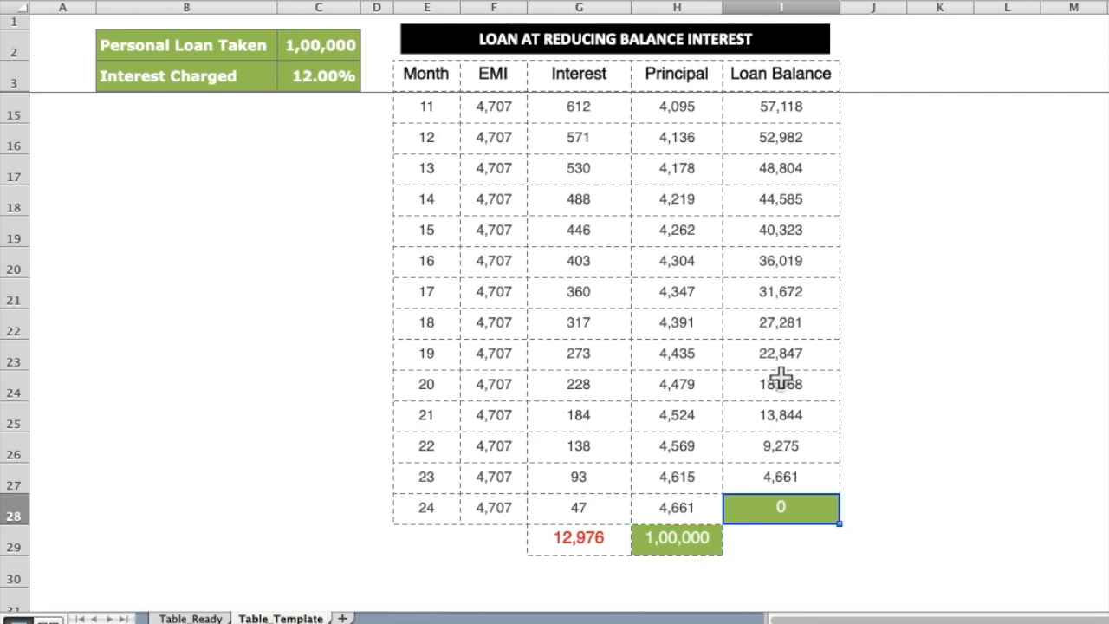
Review the loan balance column from month 0 to month 24 and compare its last cell with the final principal and principal total.
scroll(745, 450, up, 2)
scroll(745, 451, up, 9)
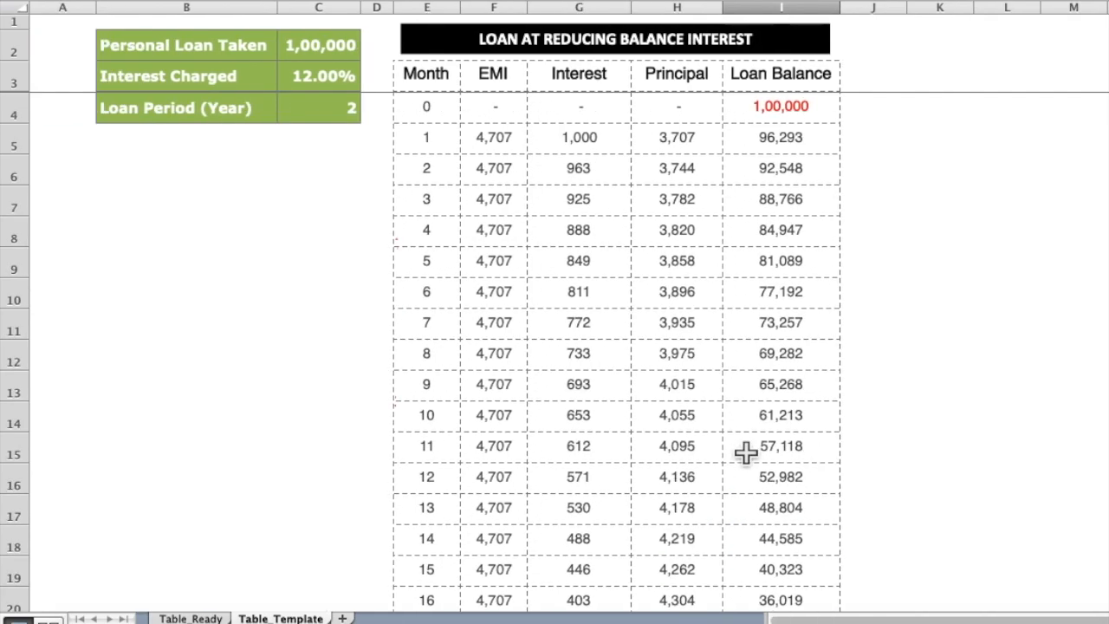
scroll(746, 450, down, 11)
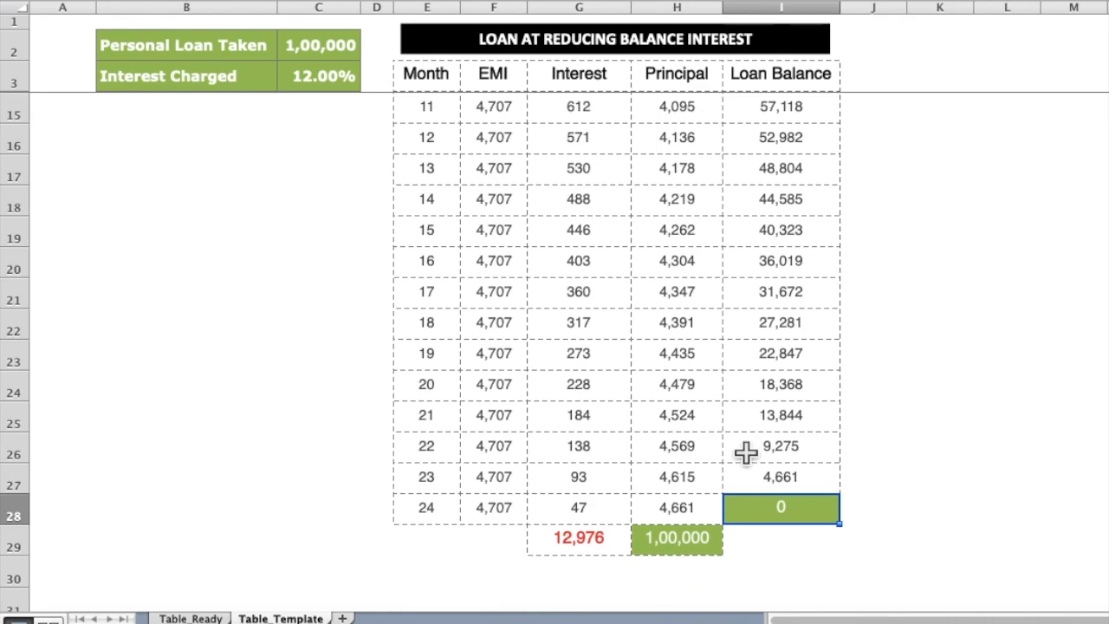
click(792, 460)
drag(691, 544, 772, 512)
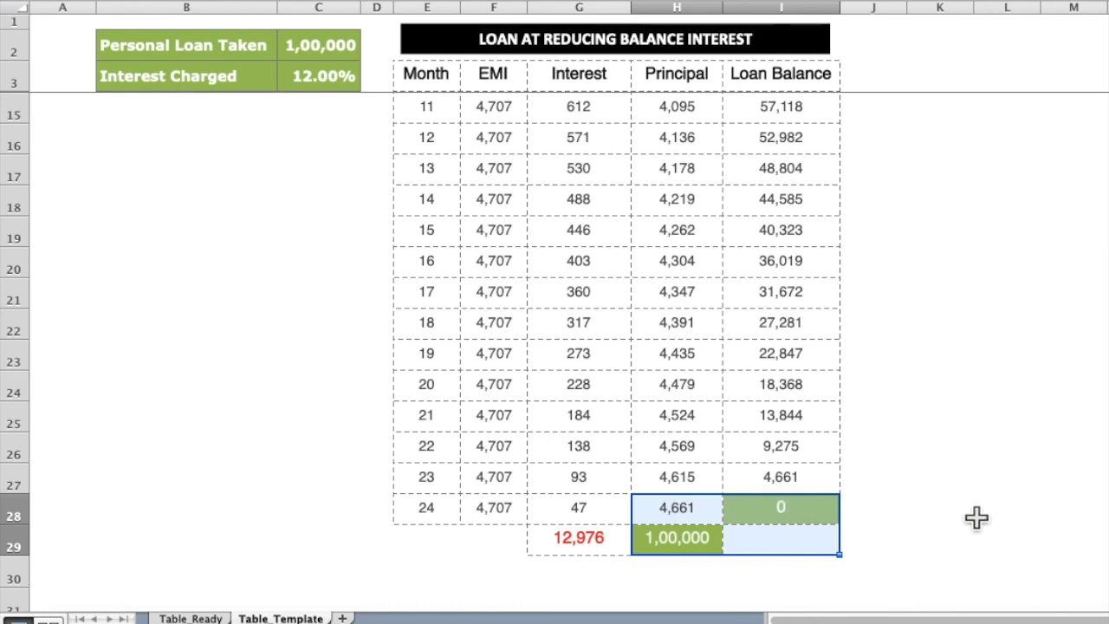
click(896, 491)
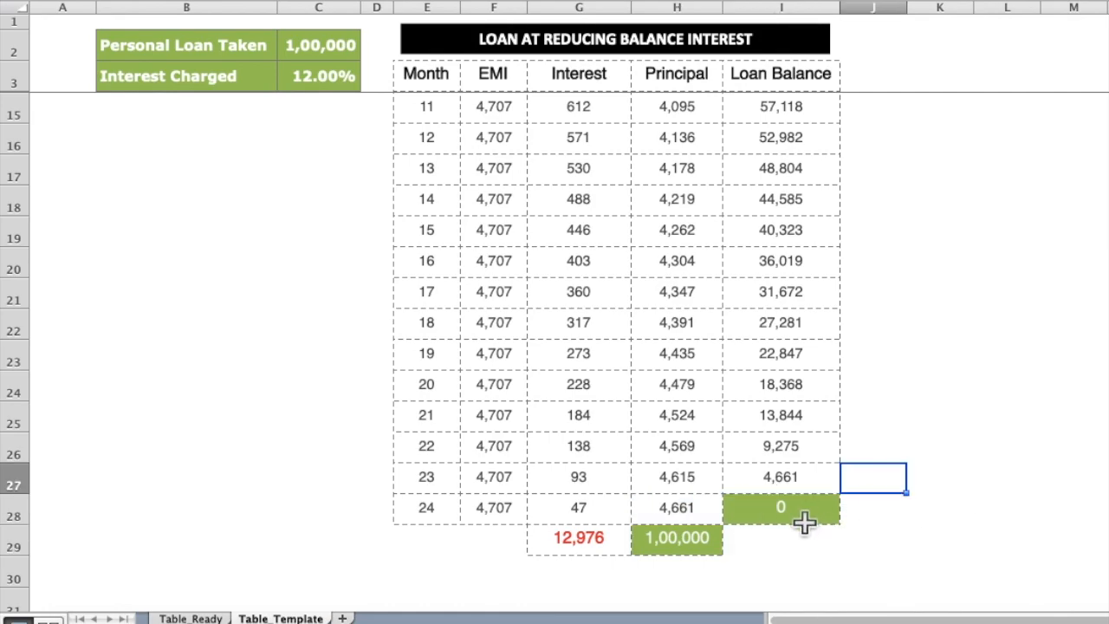
drag(676, 505, 780, 544)
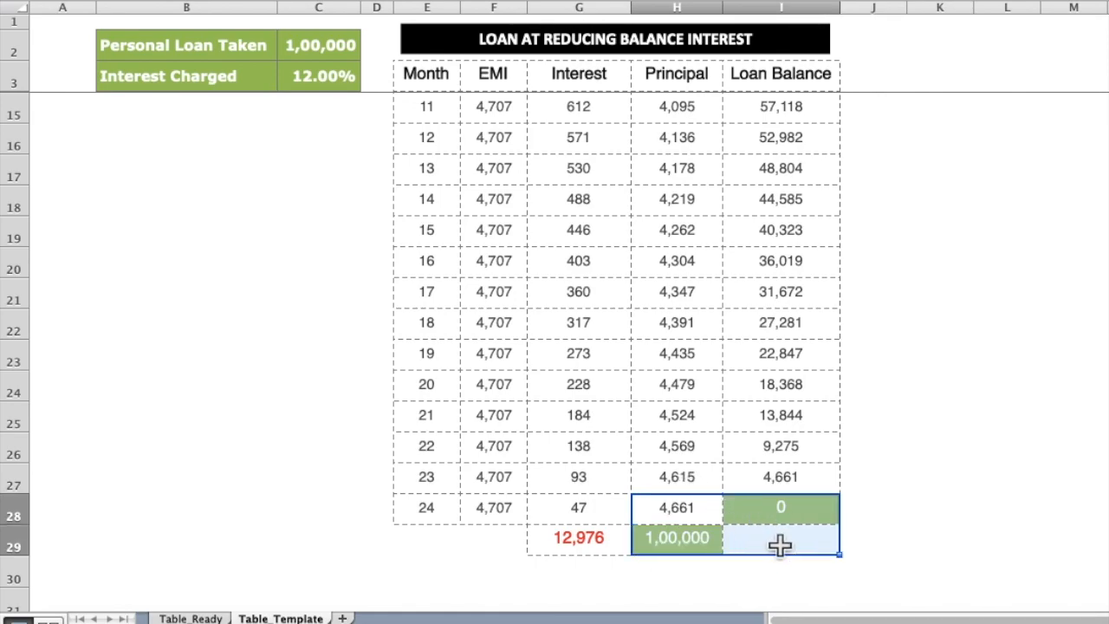
click(760, 488)
key(Left)
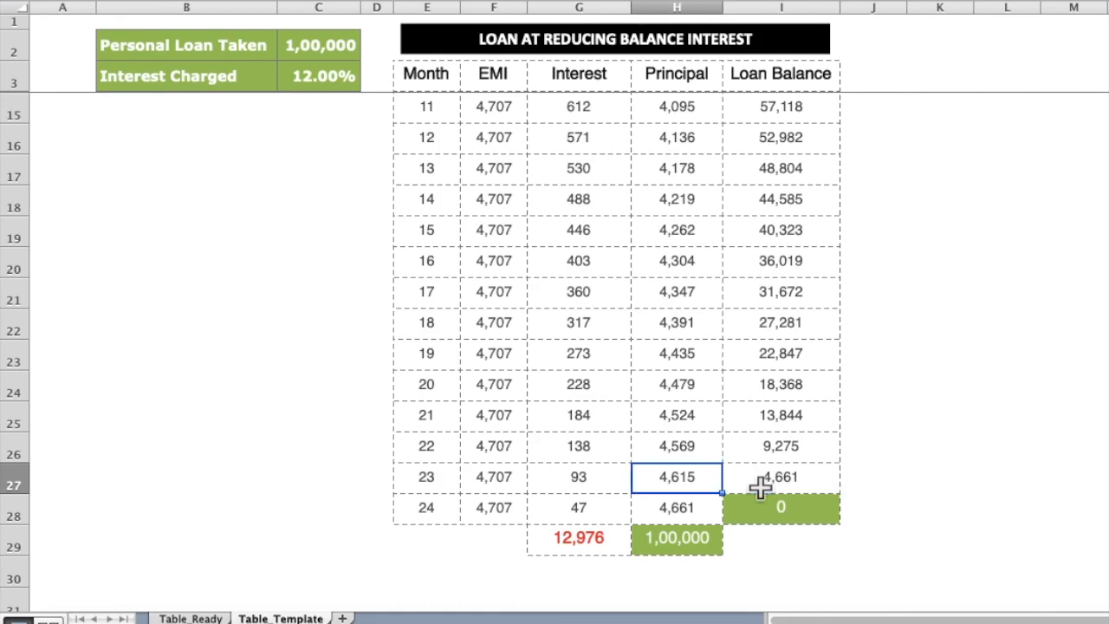
key(Down)
key(Right)
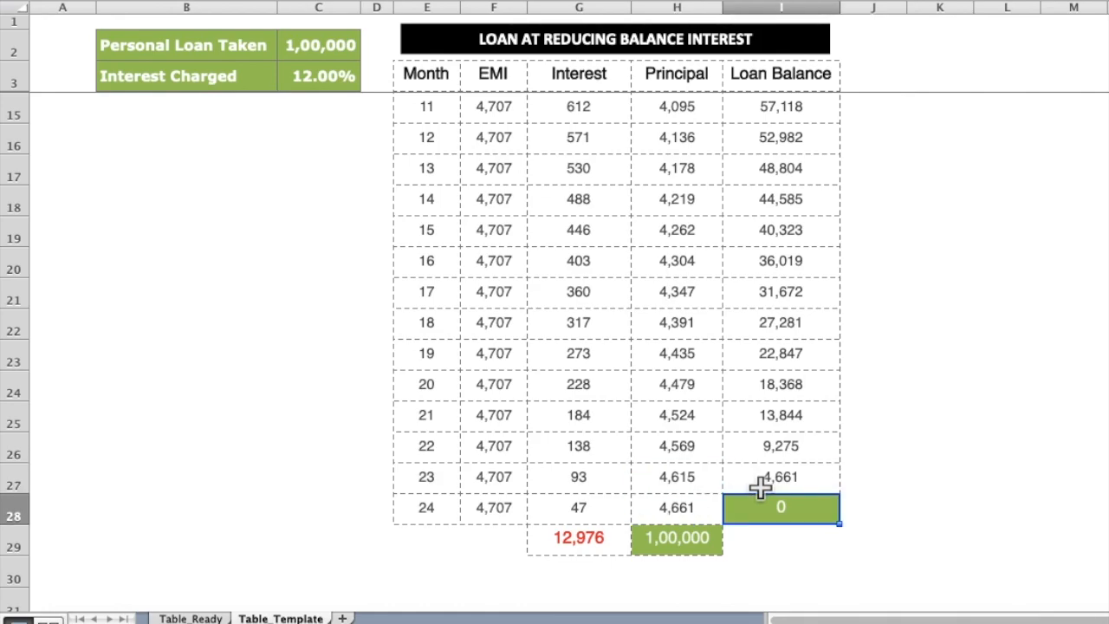
Check the end of the loan table, comparing month 24 in E28 with its loan balance in I28.
click(426, 512)
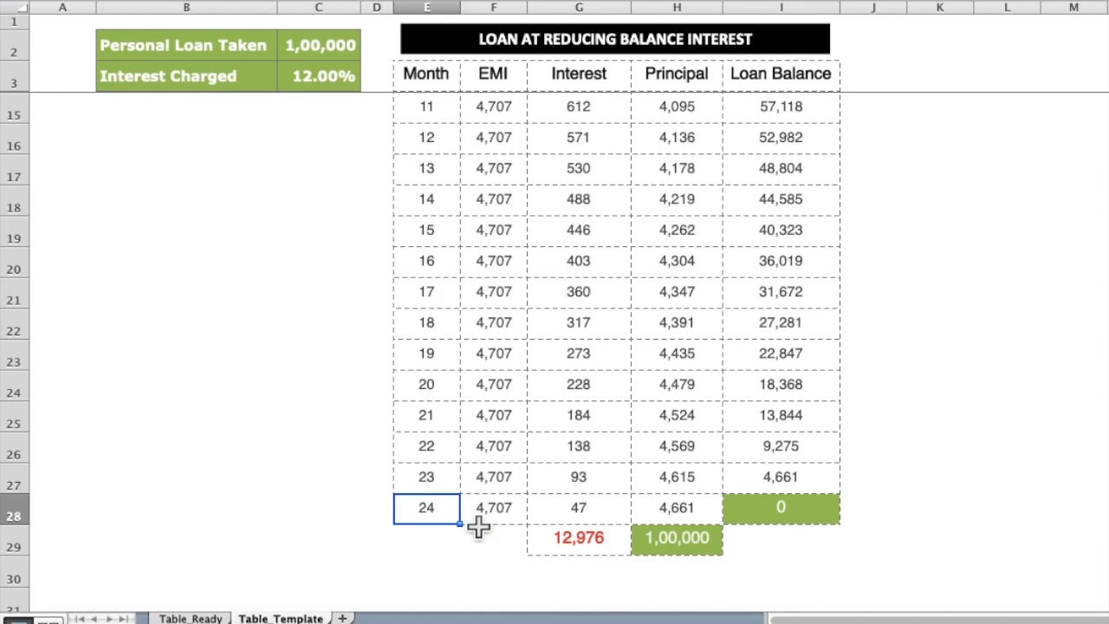
click(791, 511)
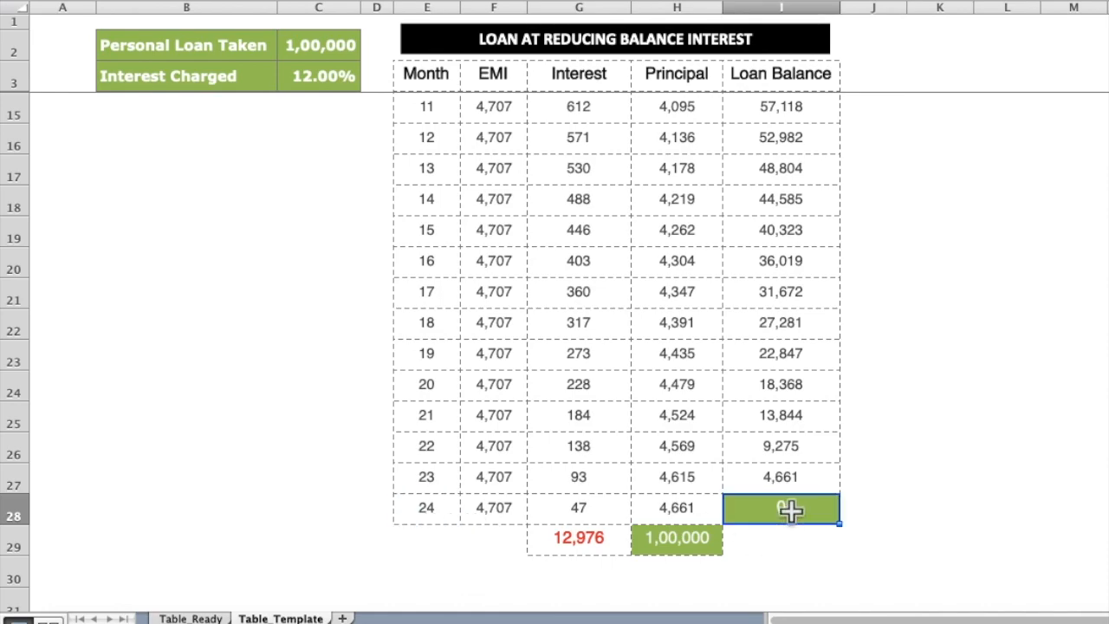
scroll(812, 546, down, 10)
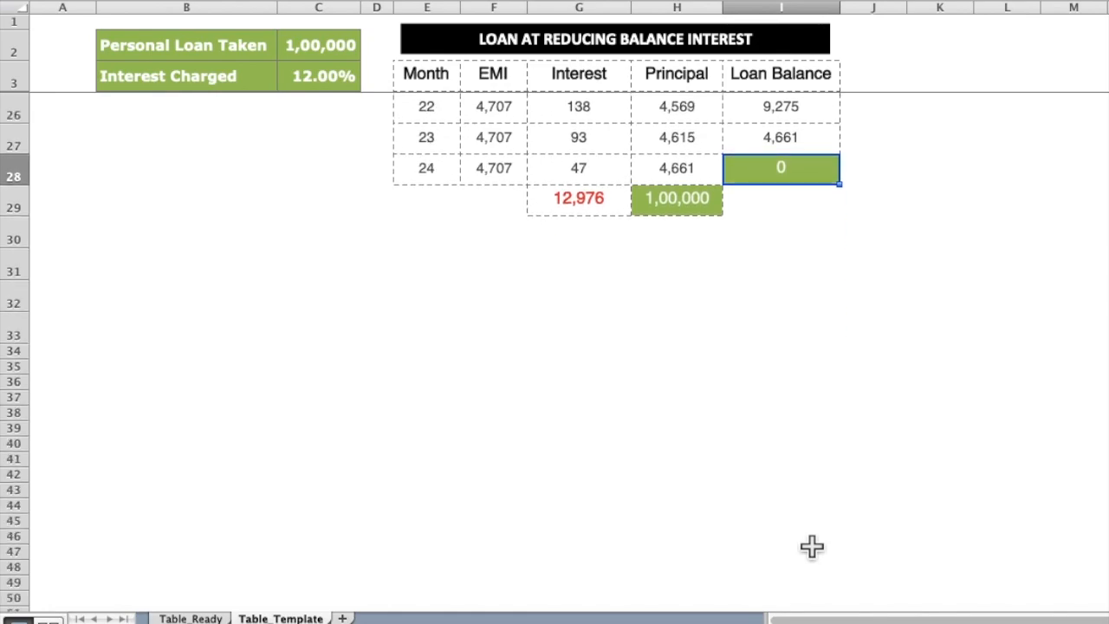
scroll(812, 546, down, 1)
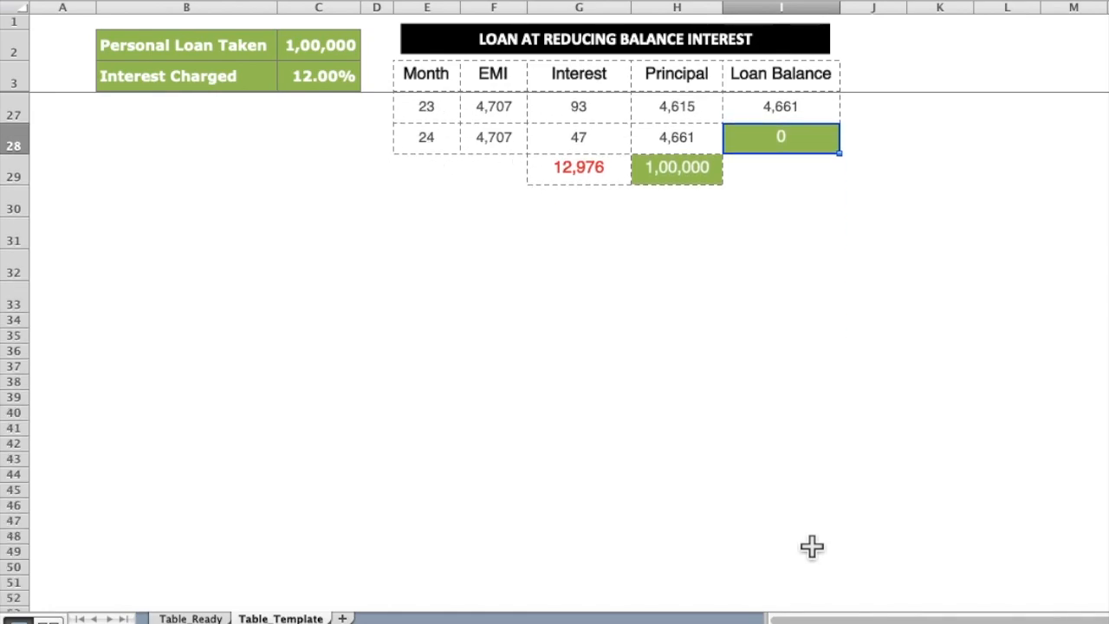
click(810, 80)
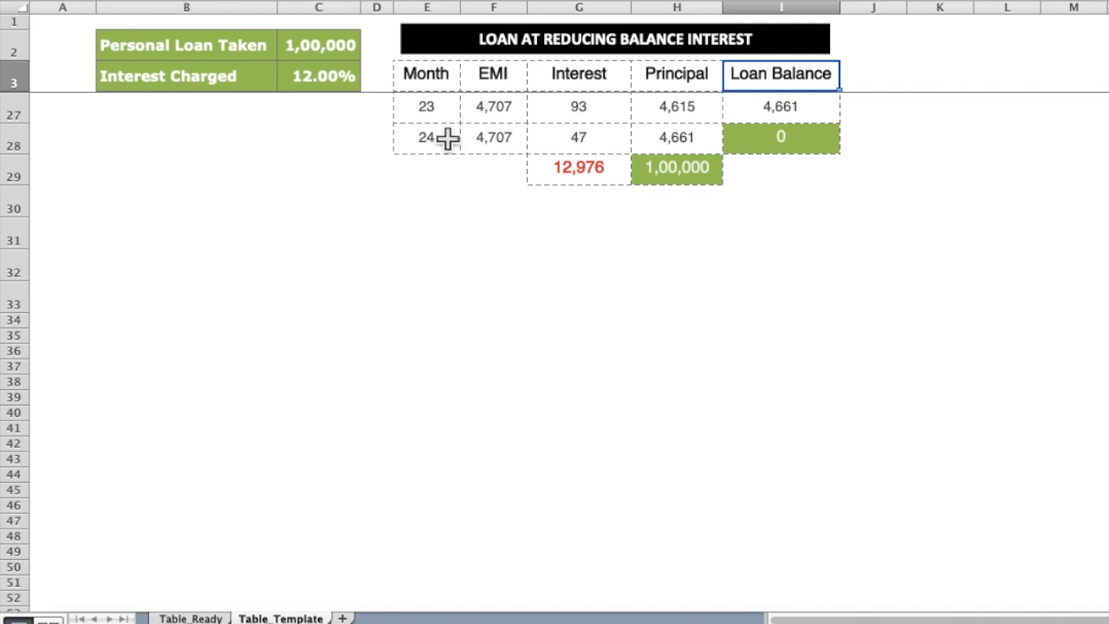
click(785, 149)
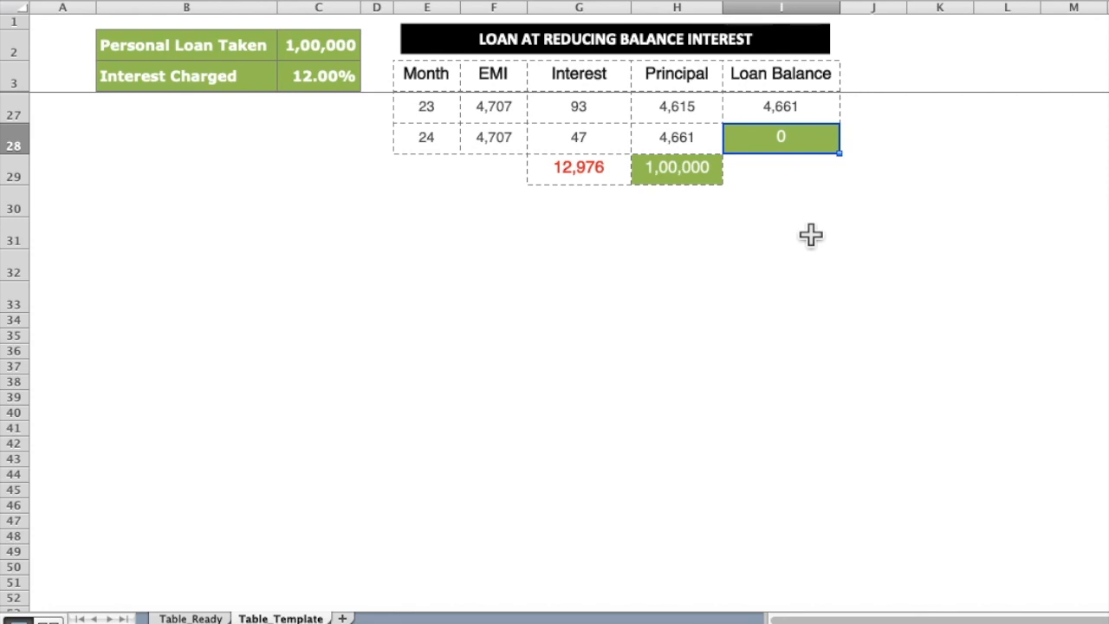
scroll(811, 235, up, 3)
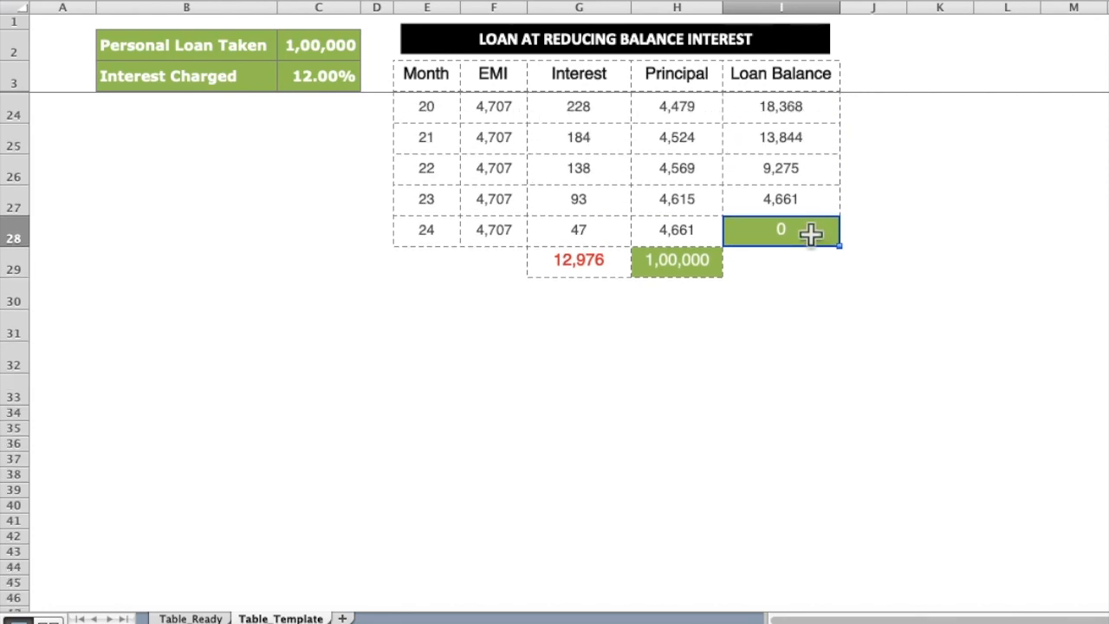
Inspect the principal total formula in H29 and the range it covers, and compare it with the month 24 loan balance.
click(698, 269)
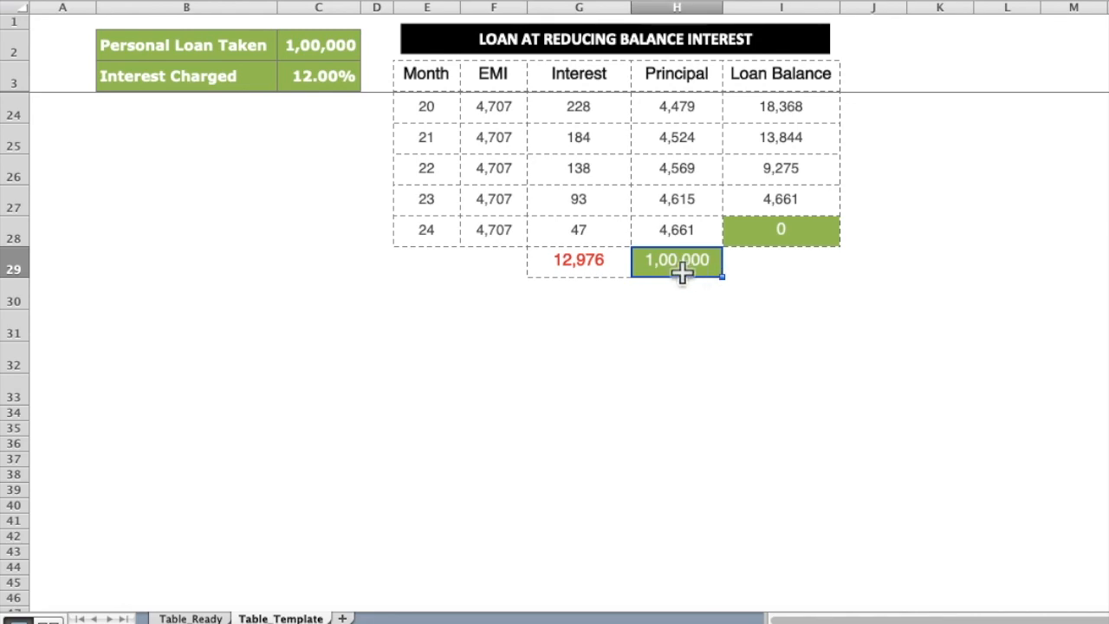
click(680, 2)
scroll(708, 146, up, 5)
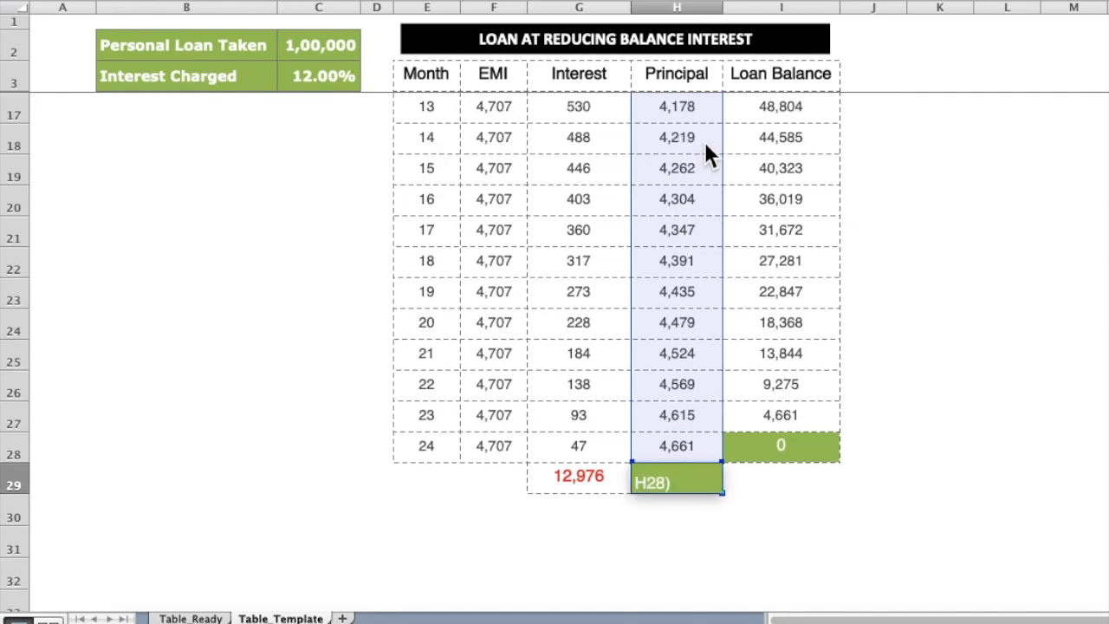
scroll(704, 141, up, 6)
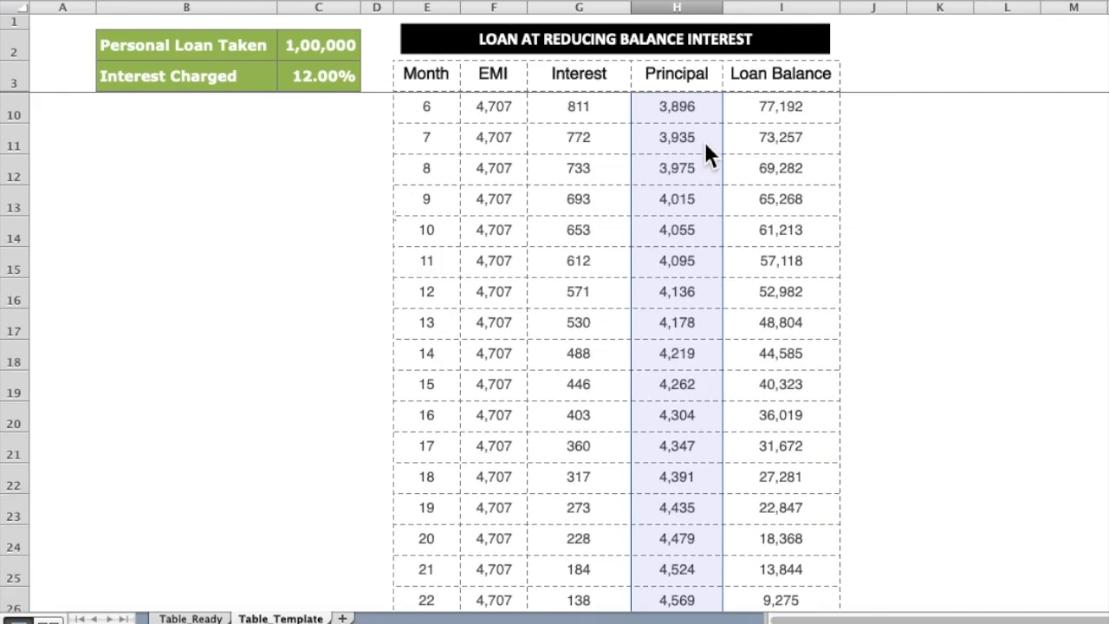
scroll(705, 141, down, 7)
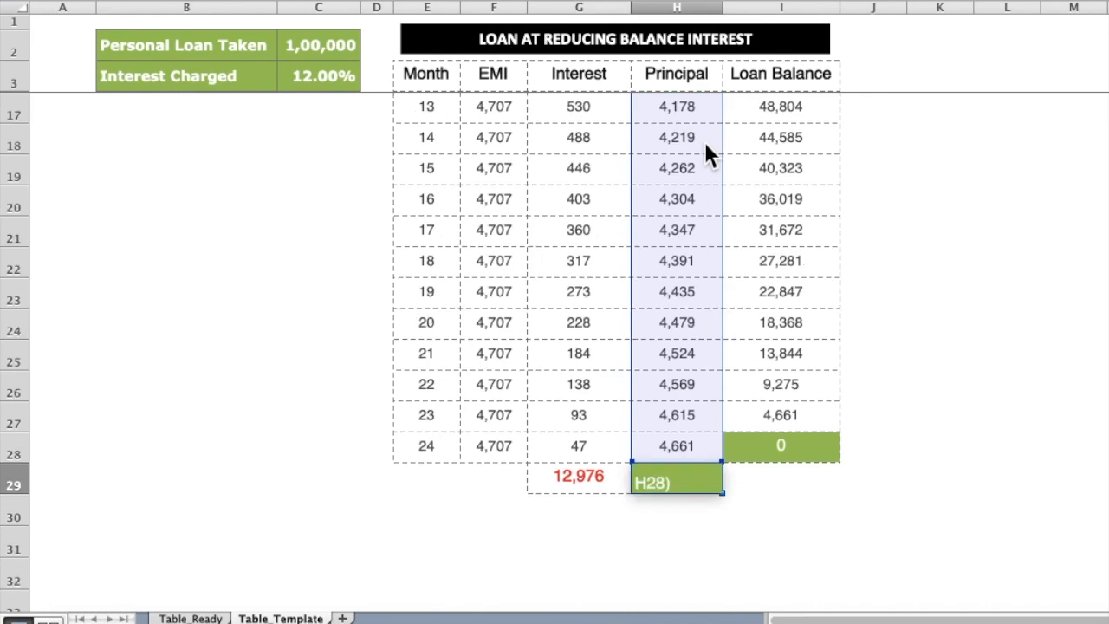
key(Return)
key(Up)
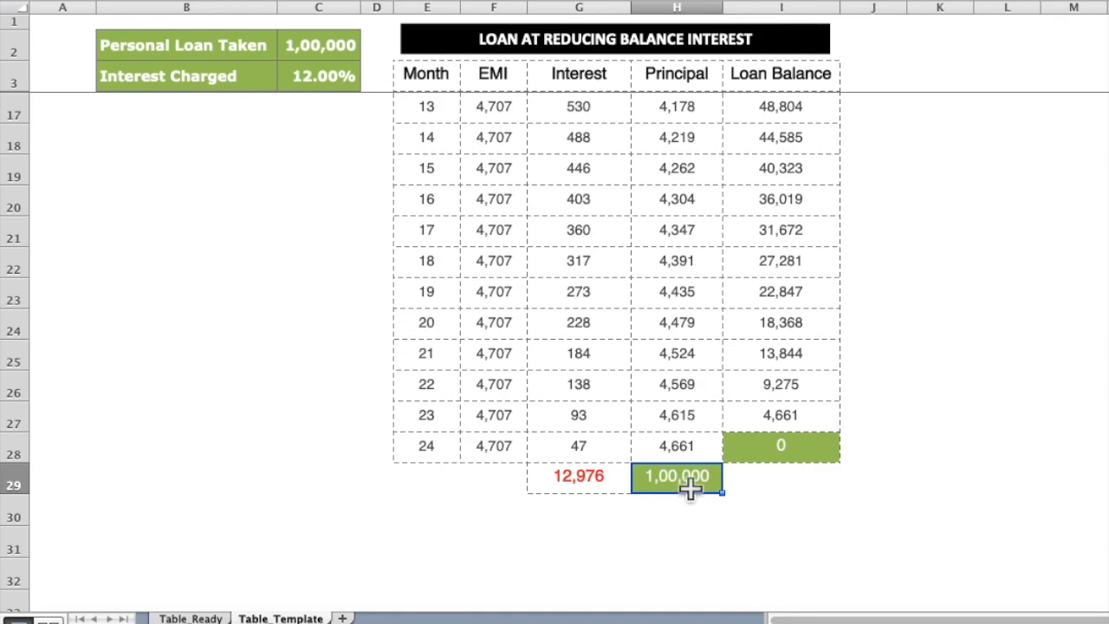
click(811, 448)
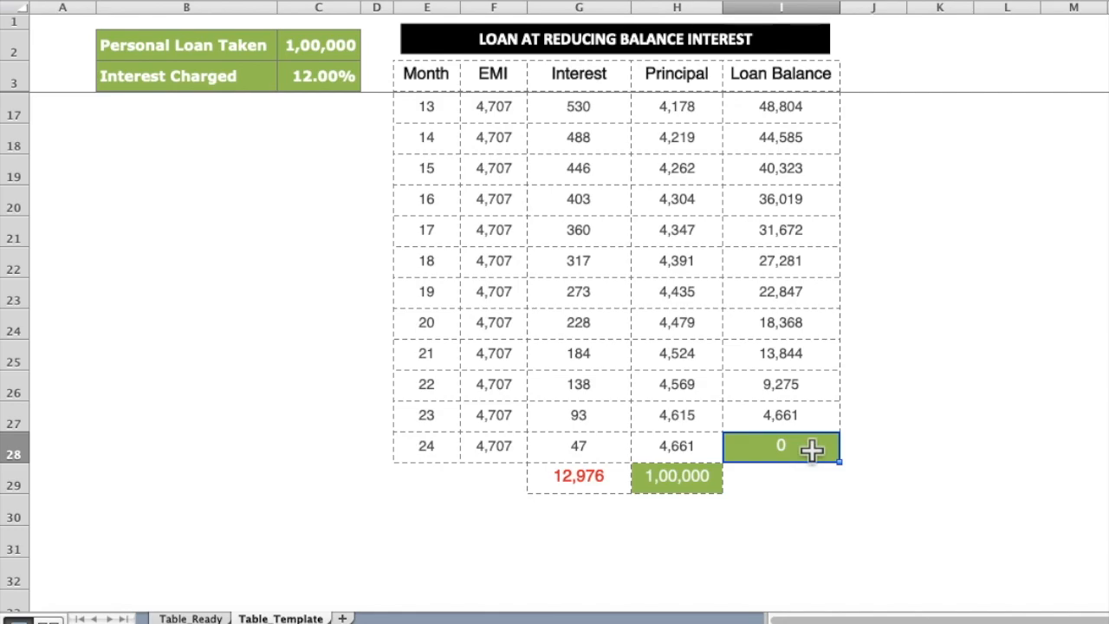
scroll(811, 448, up, 10)
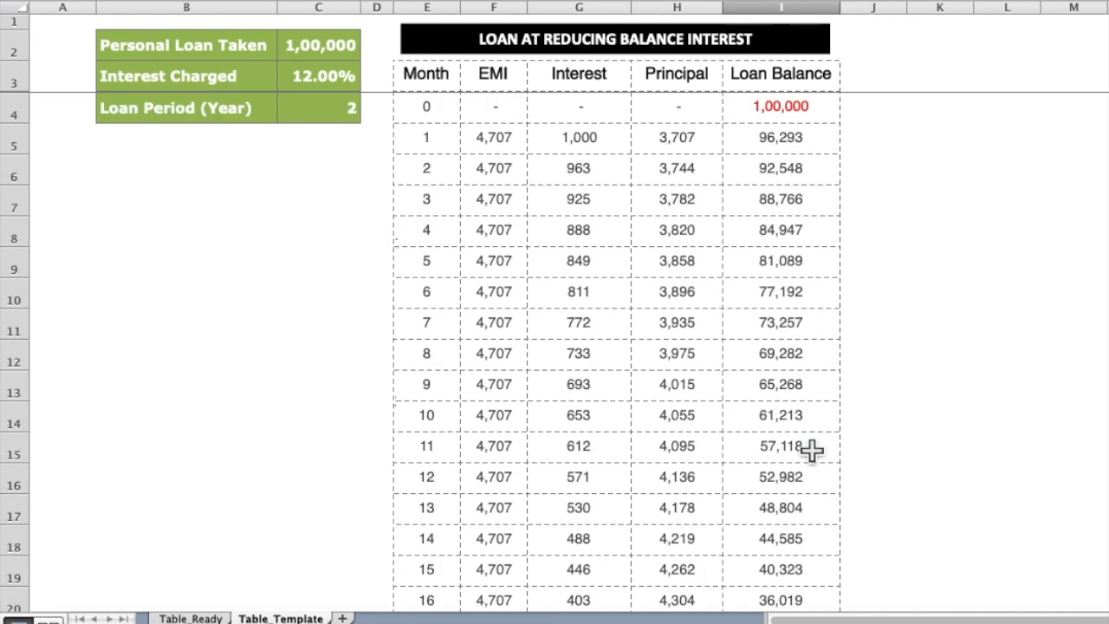